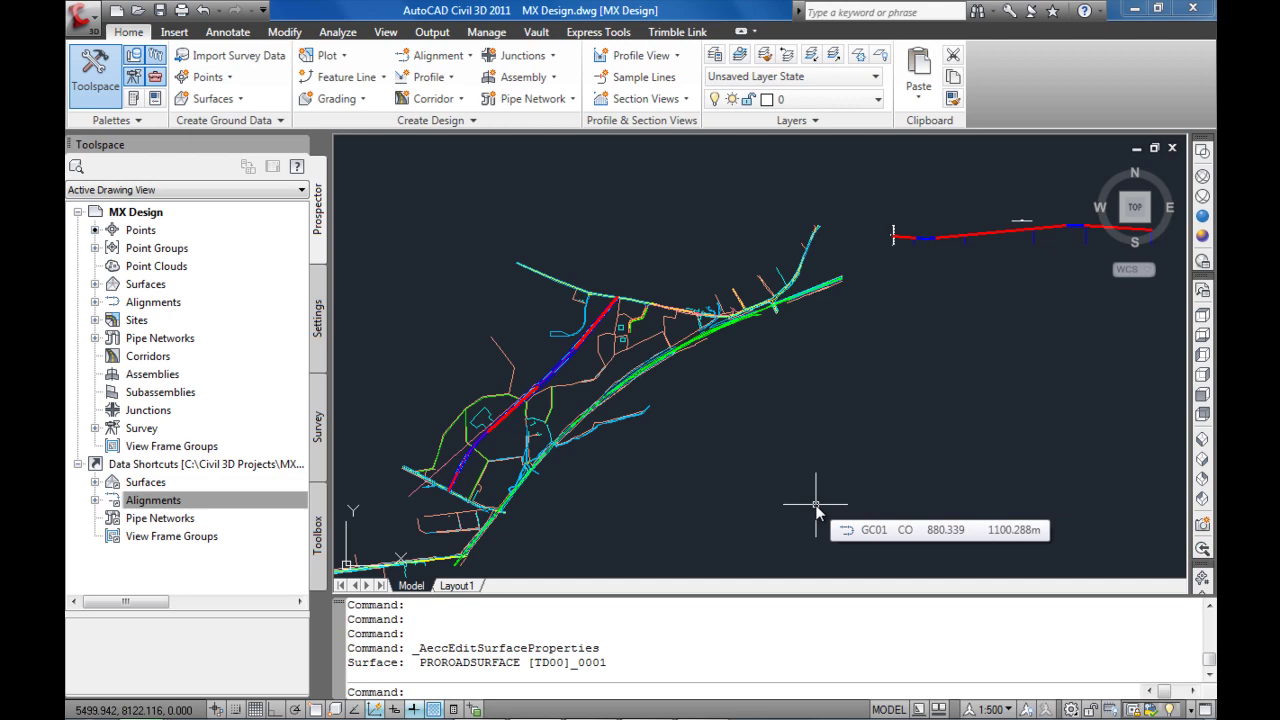
Step: Inspect the yellow channel and irrigation line polylines beside the road
scroll(560, 375, "up", 5)
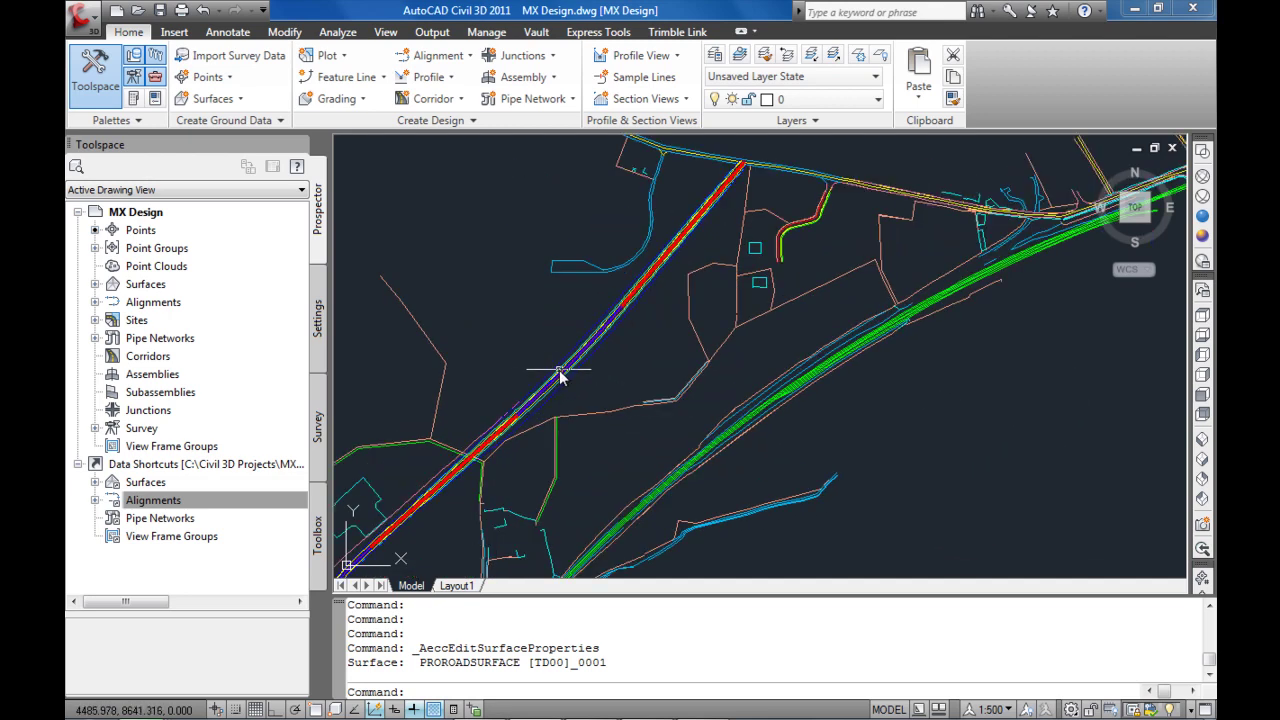
scroll(560, 375, "up", 4)
scroll(607, 335, "up", 3)
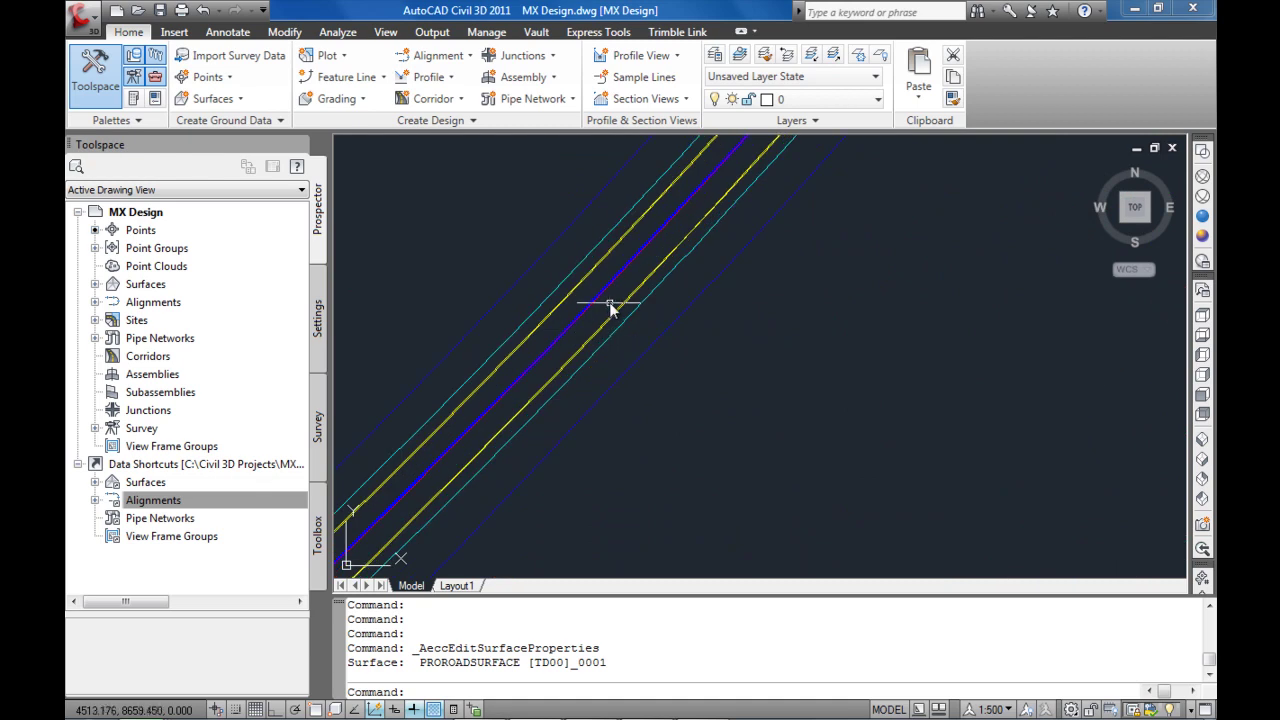
left_click(634, 330)
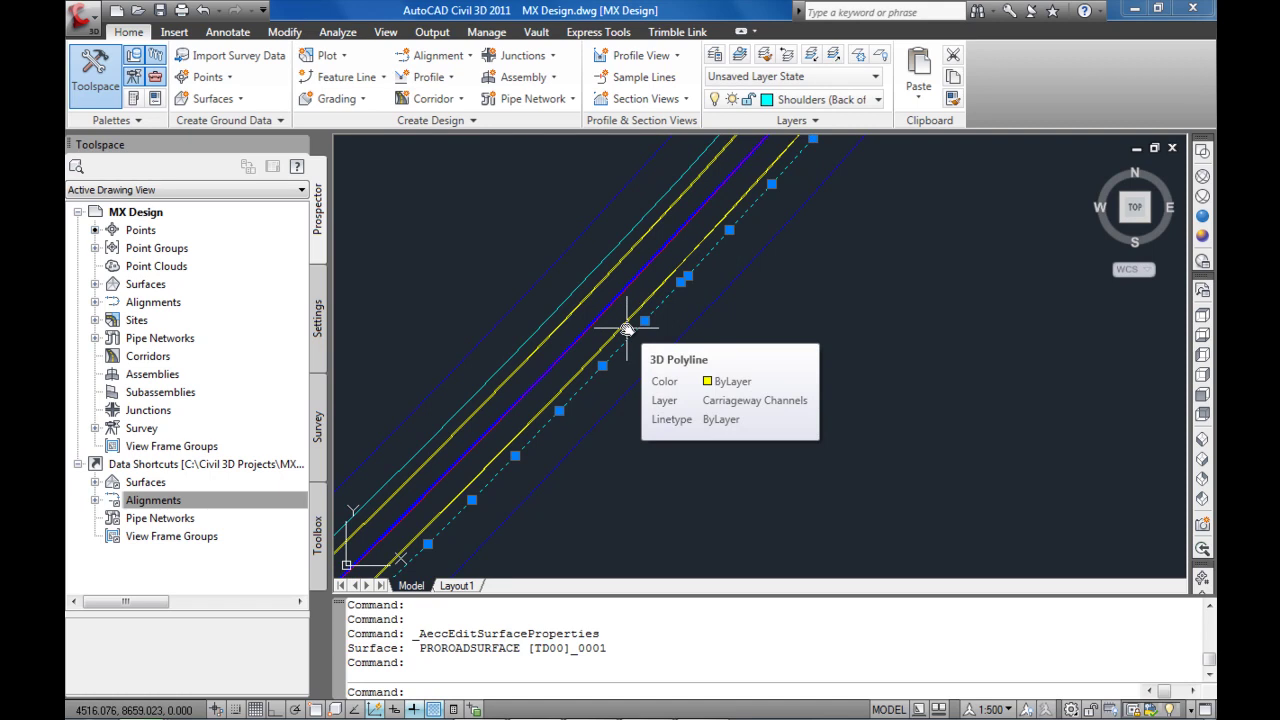
key("Escape")
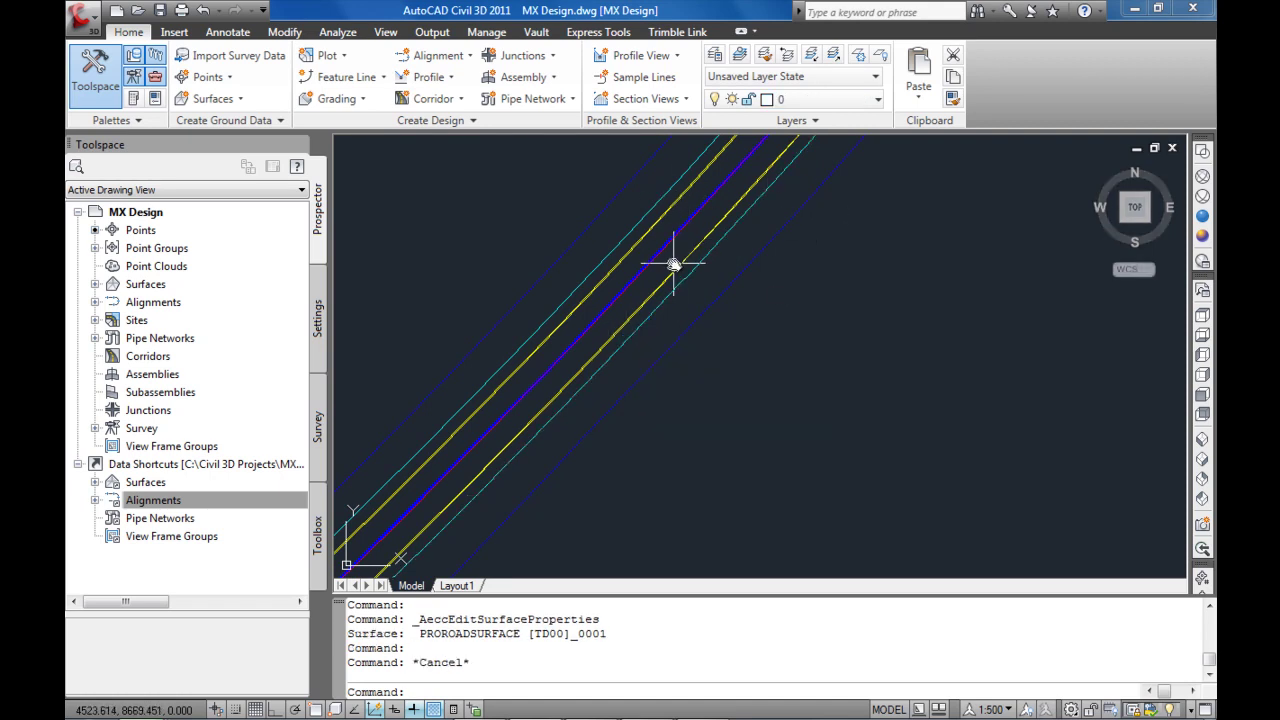
left_click(673, 265)
key("Escape")
left_click(759, 257)
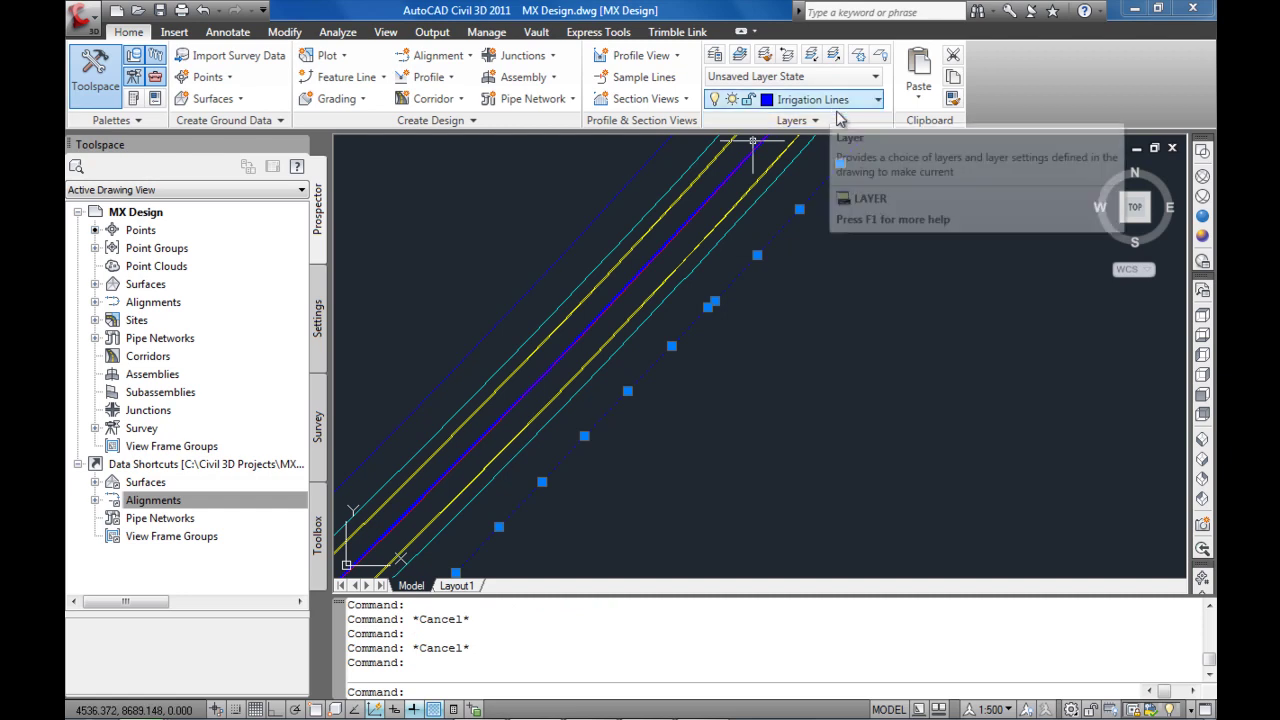
mouse_move(753, 356)
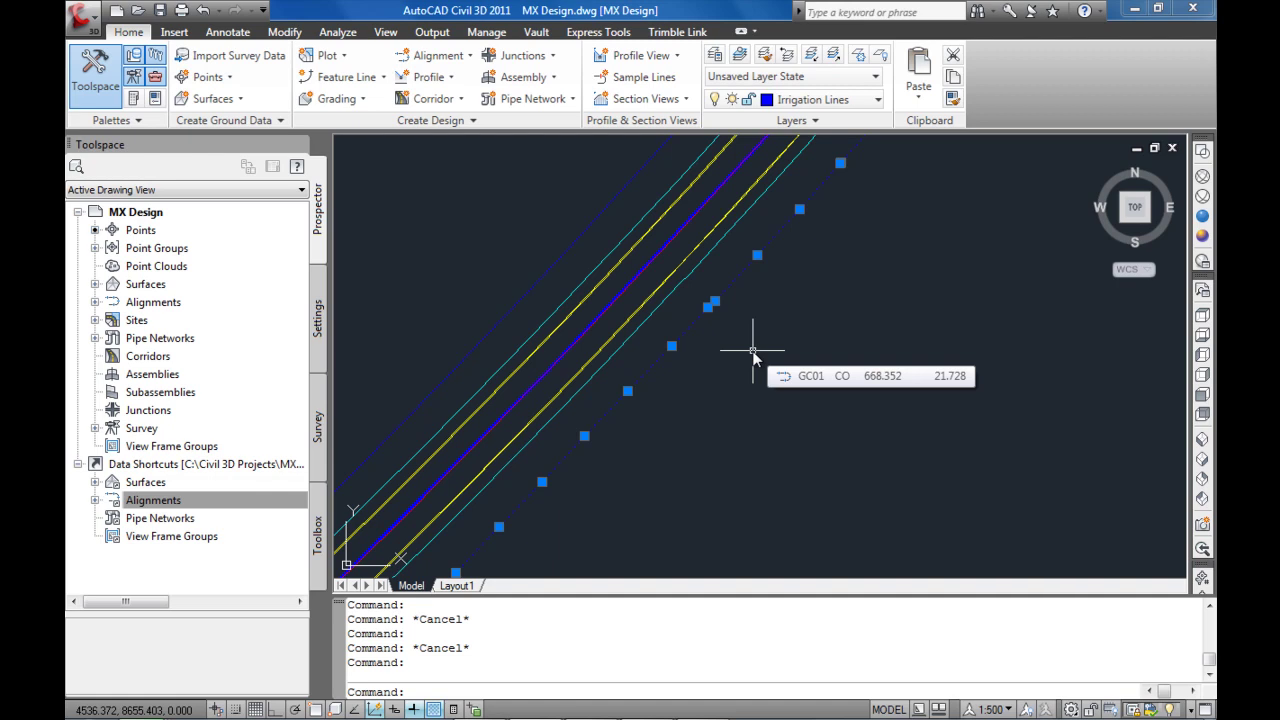
key("Escape")
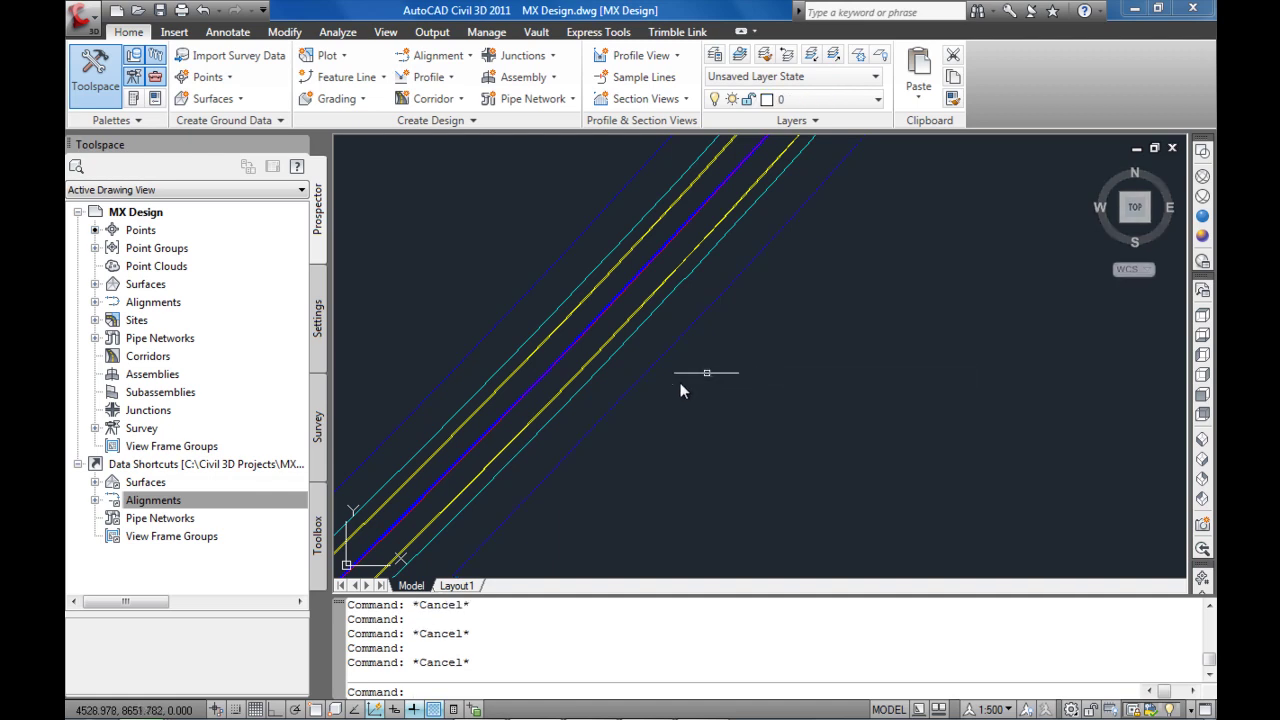
Step: Give PROROADSURFACE the Contours 0.1m and 0.5m - Arrows style and review it along the road
double_click(121, 284)
left_click(202, 321)
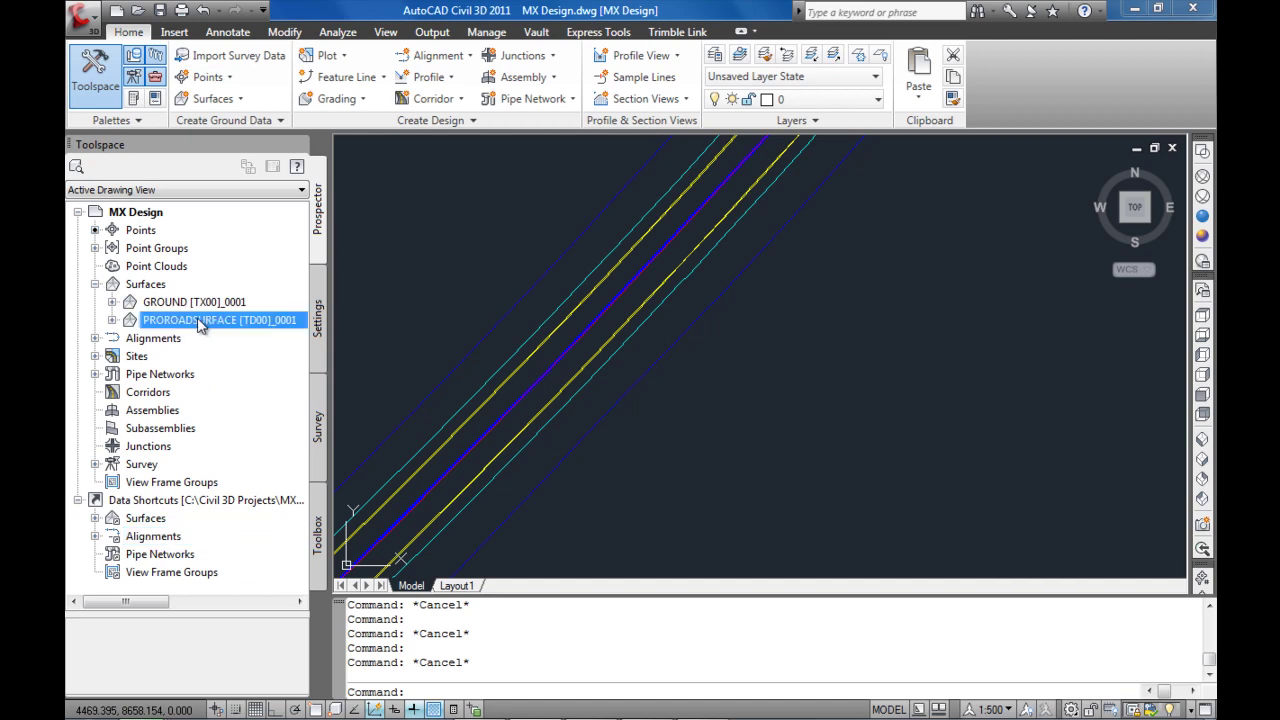
right_click(217, 325)
left_click(283, 332)
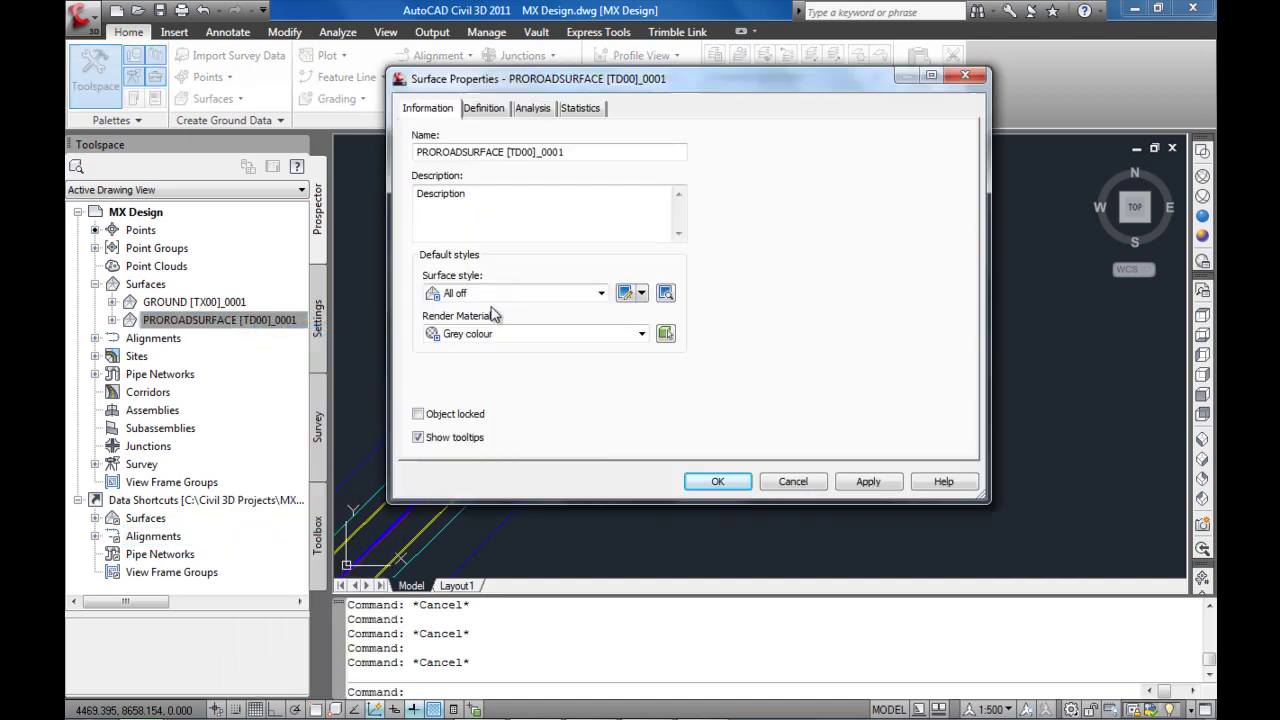
left_click(483, 294)
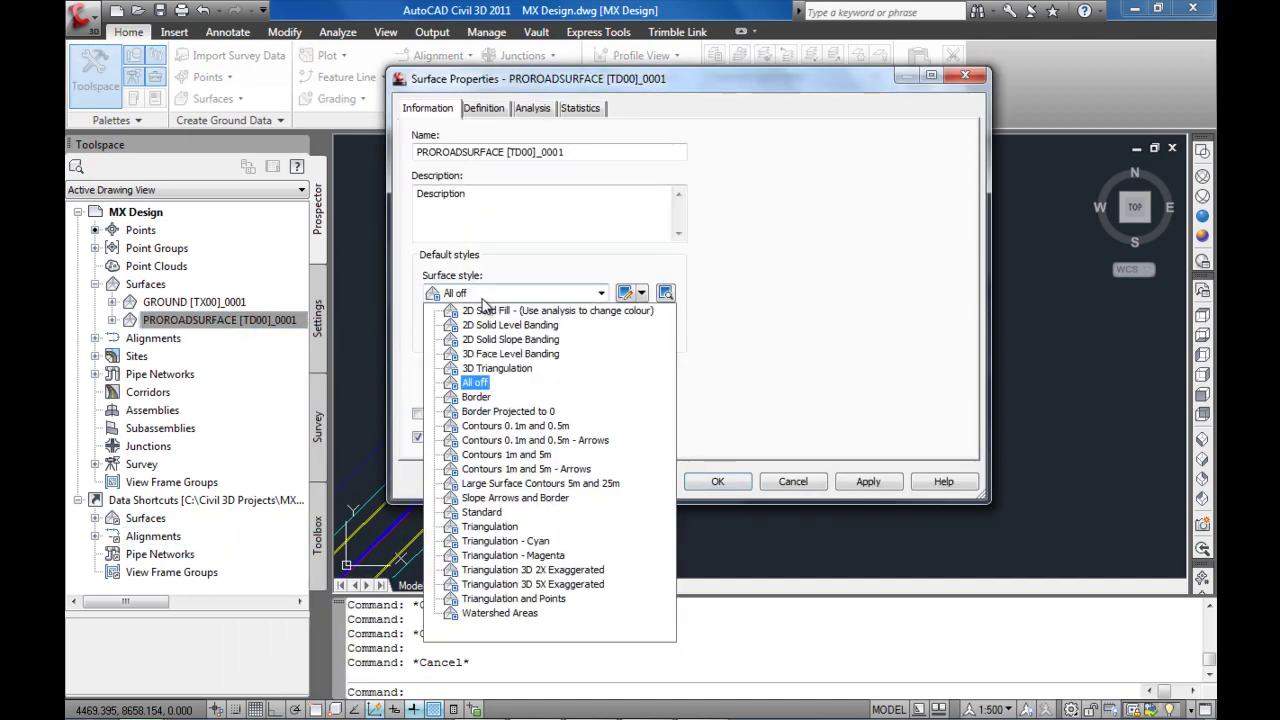
left_click(532, 440)
left_click(720, 483)
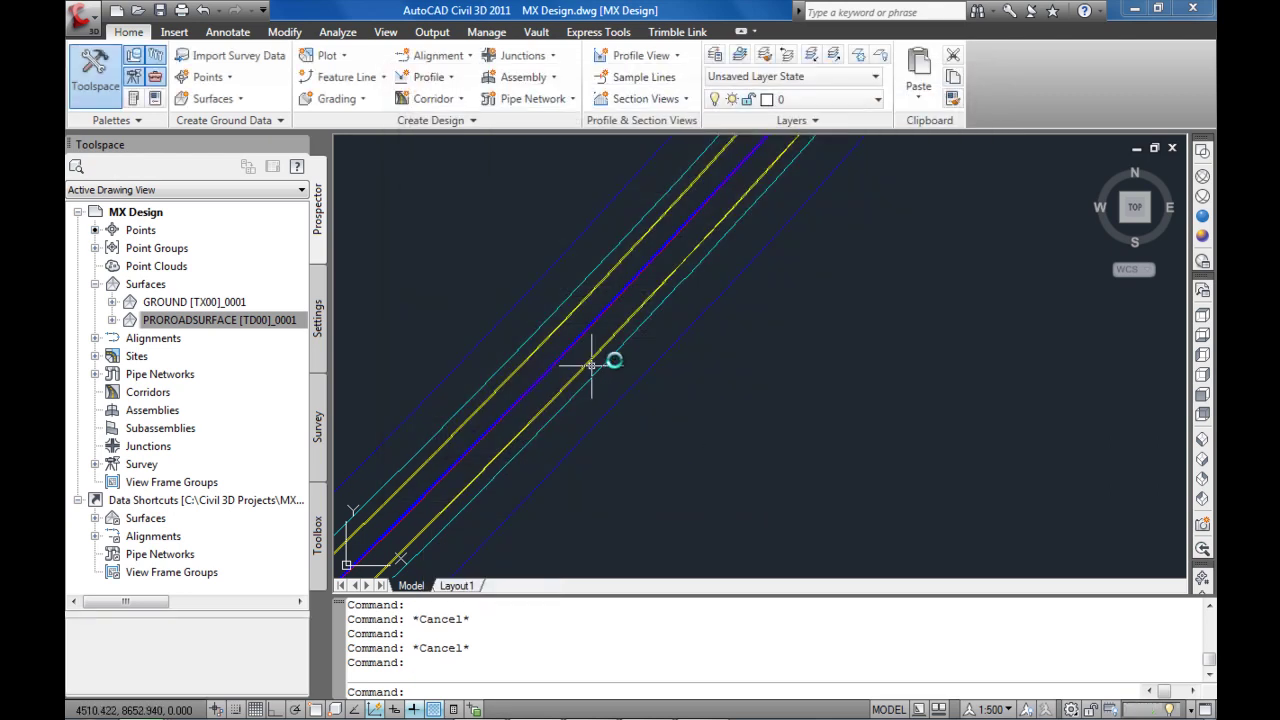
scroll(616, 342, "up", 3)
middle_click_drag(609, 337, 609, 200)
scroll(612, 195, "down", 3)
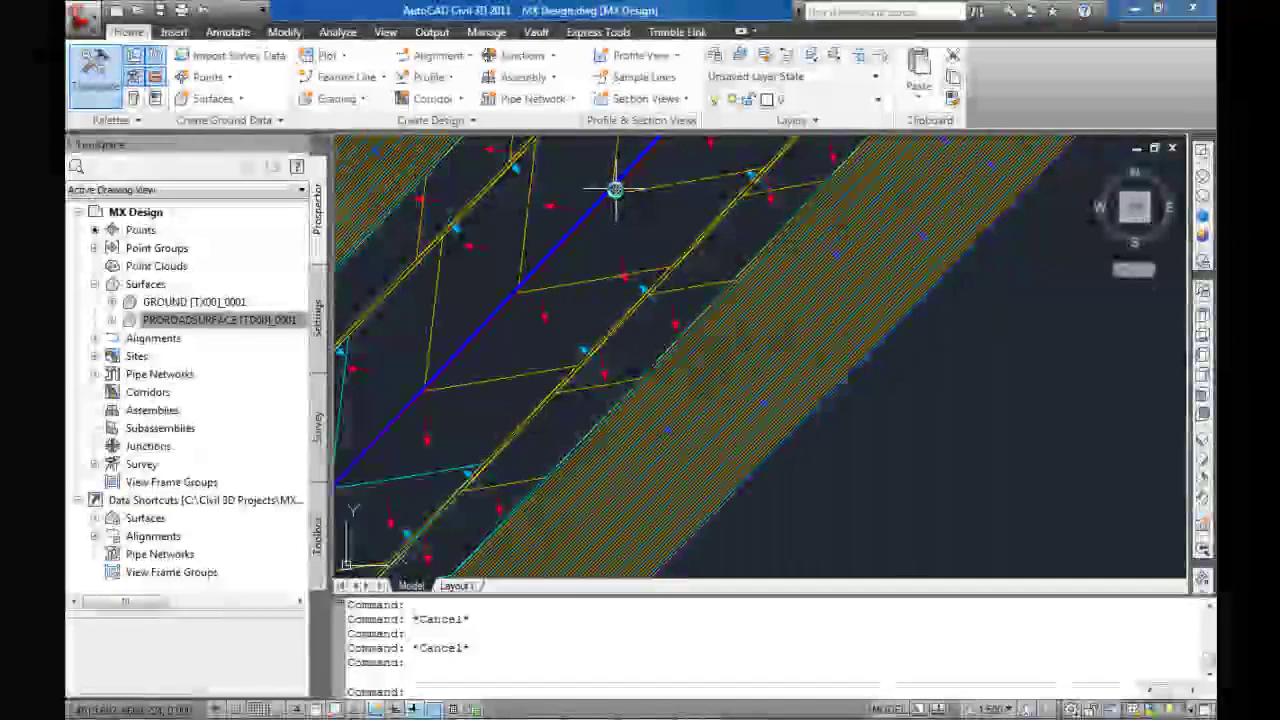
left_click(269, 327)
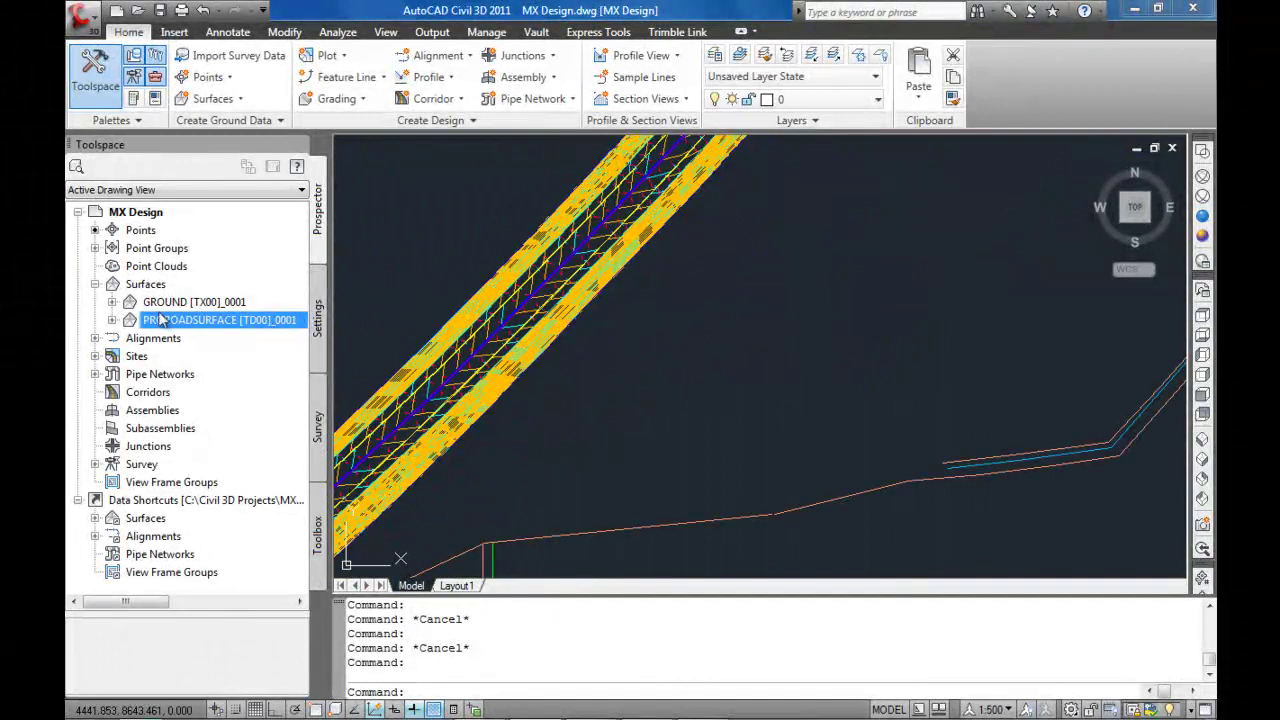
mouse_move(669, 404)
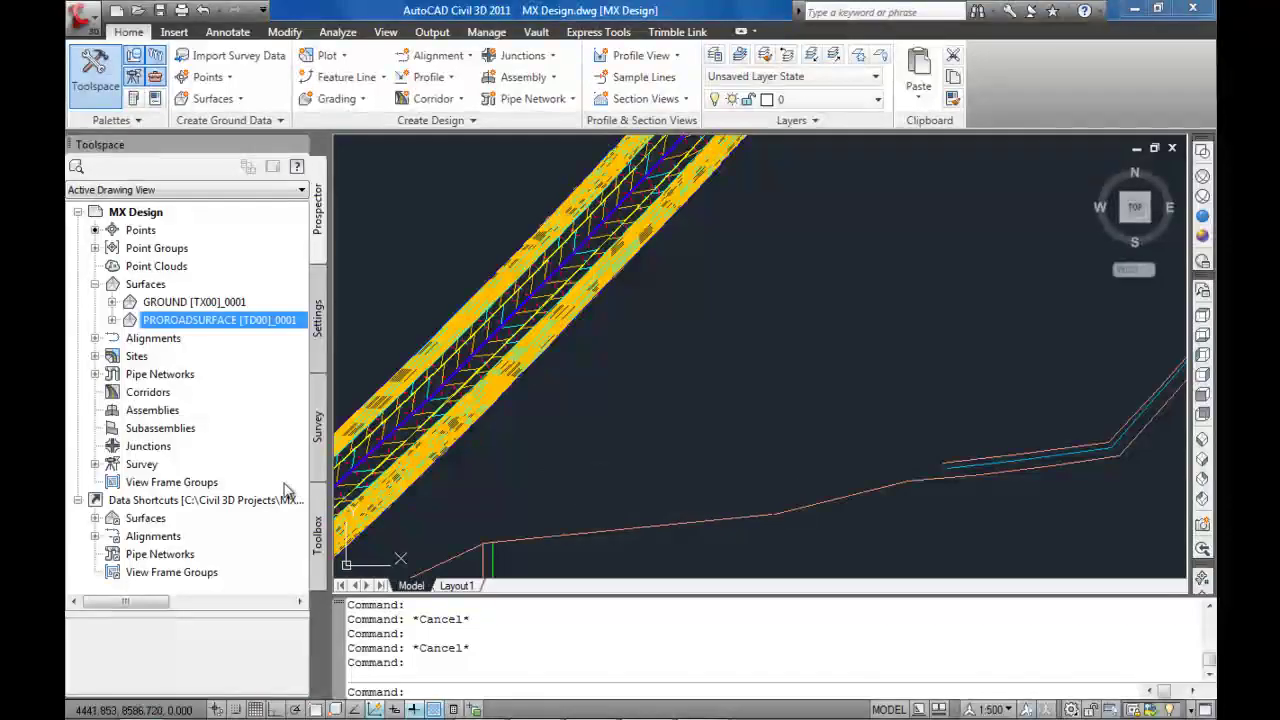
Step: Select GROUND, then expand Data Shortcuts to show the GC01 alignment and shortcut surfaces
left_click(223, 309)
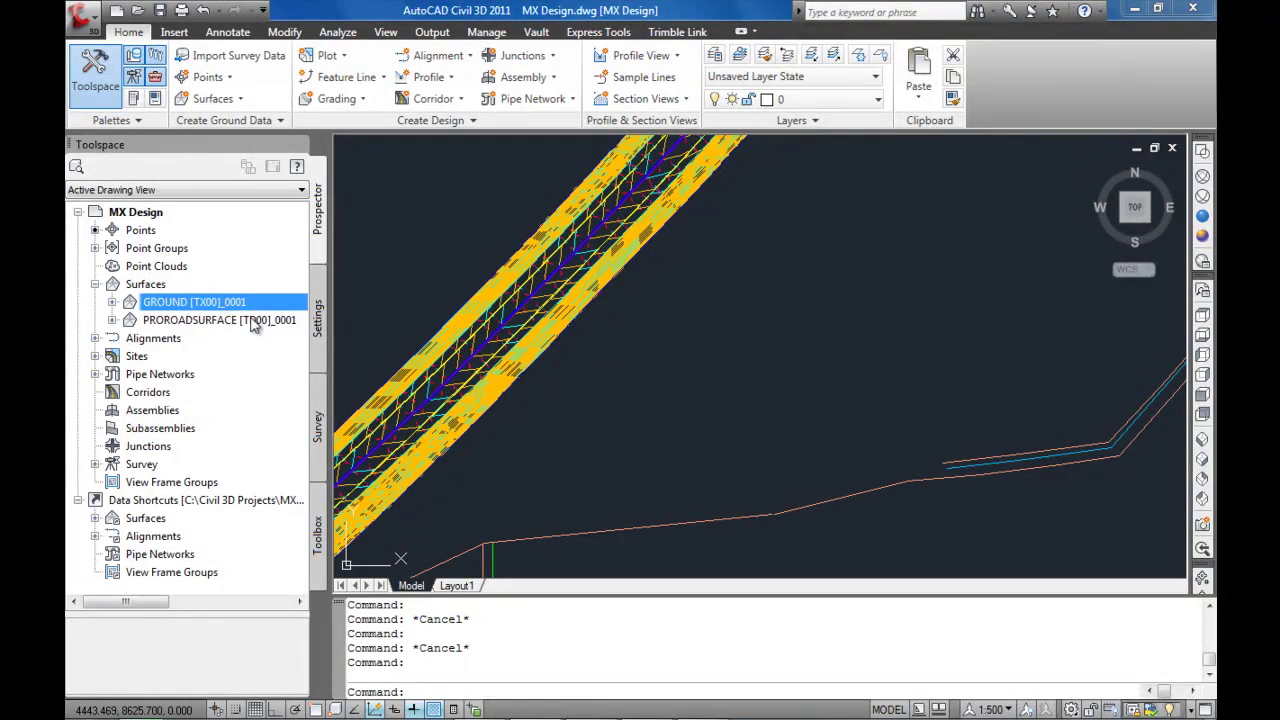
scroll(677, 354, "down", 5)
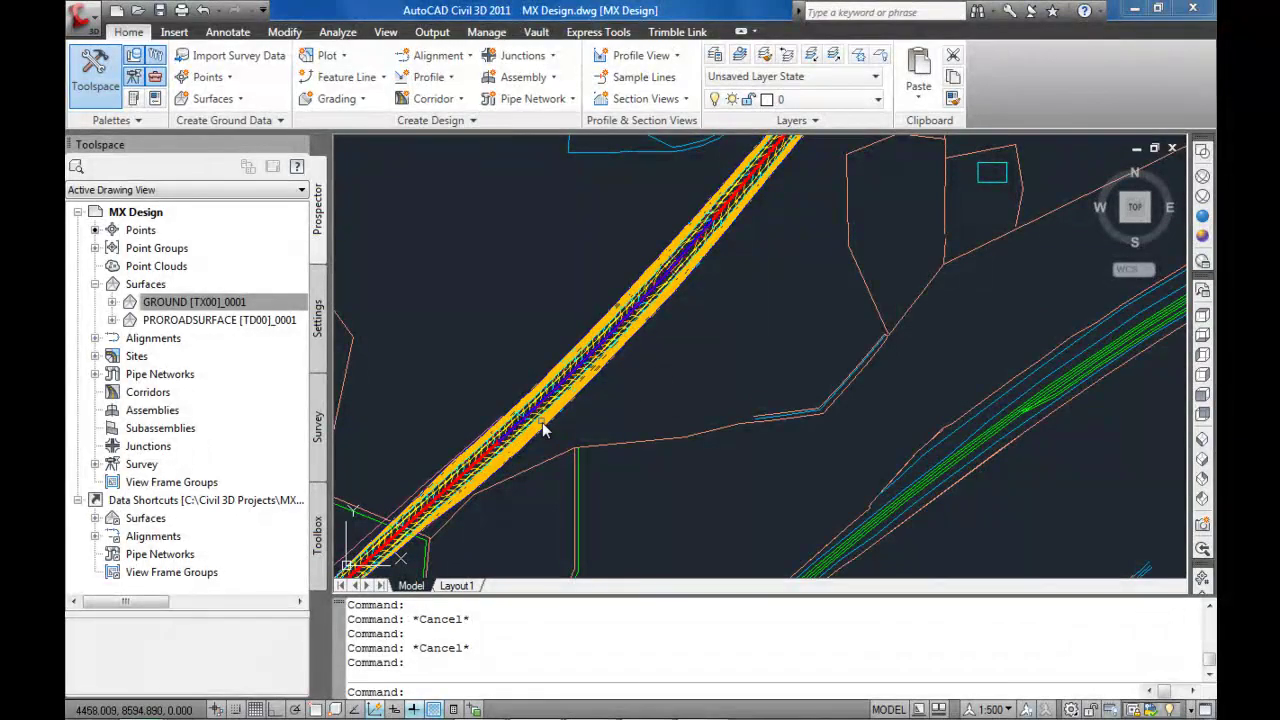
scroll(575, 401, "up", 2)
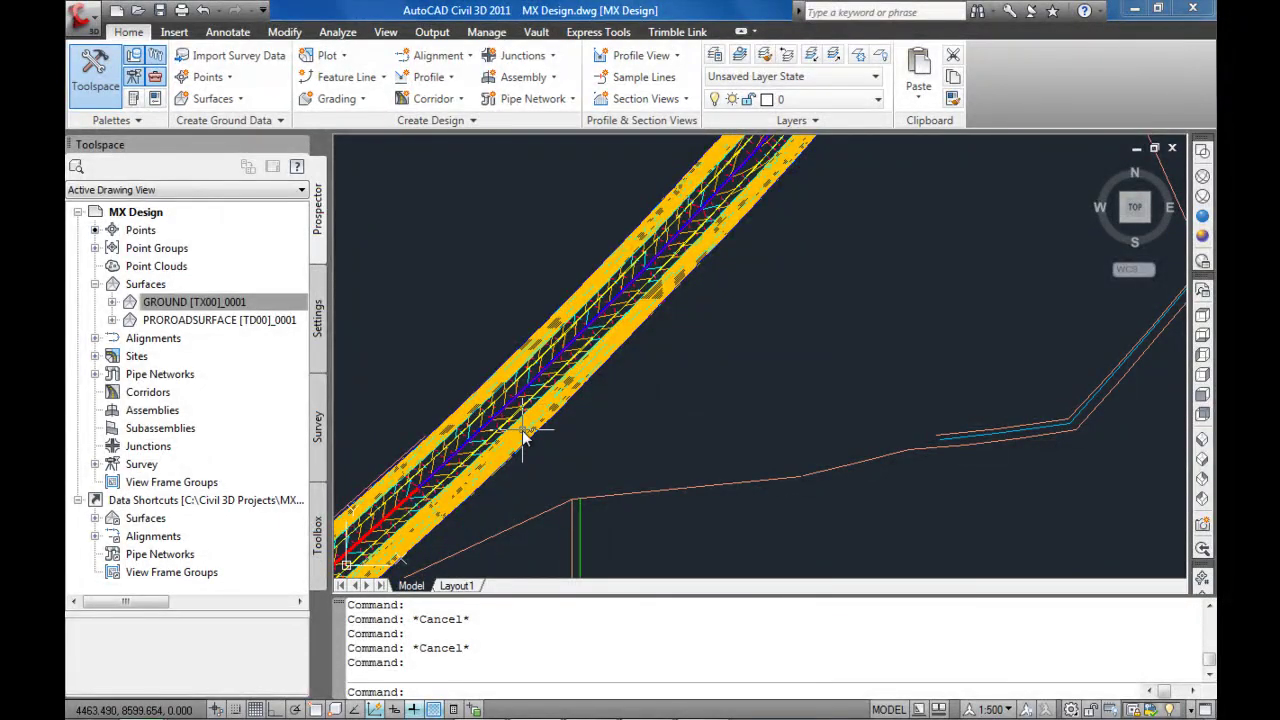
mouse_move(524, 432)
middle_click_drag(485, 333, 457, 257)
left_click(95, 537)
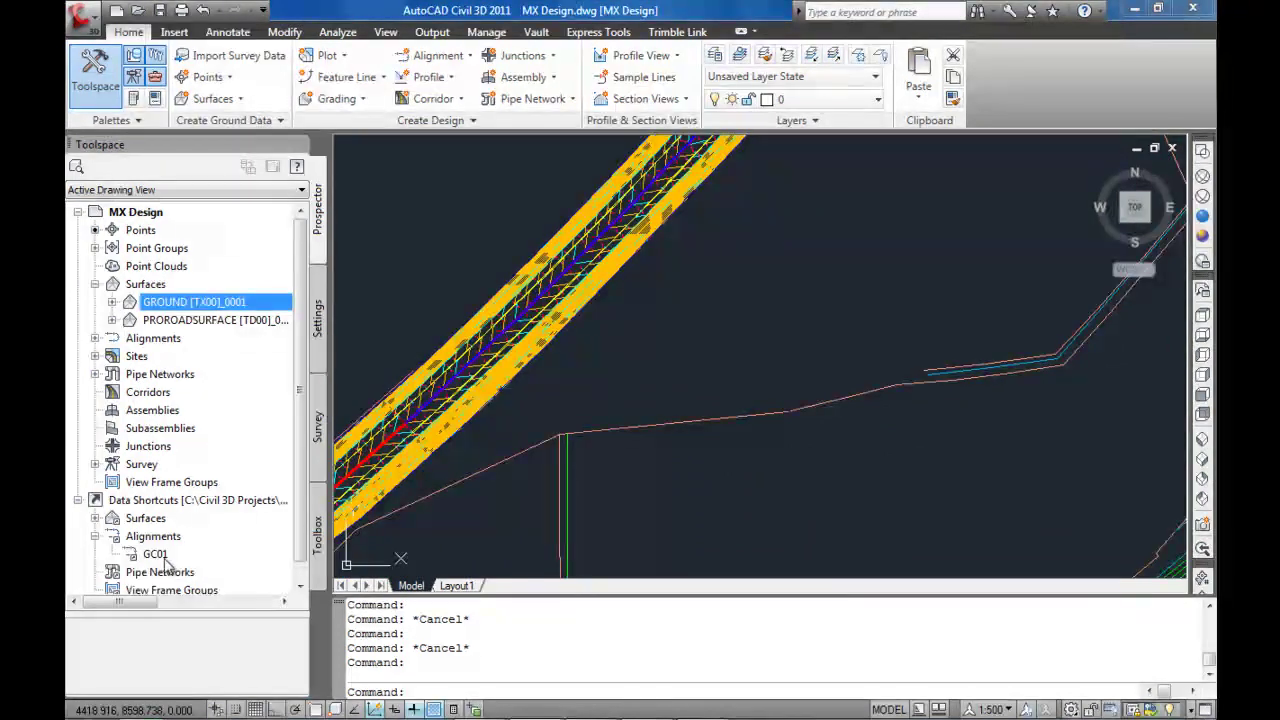
left_click(157, 556)
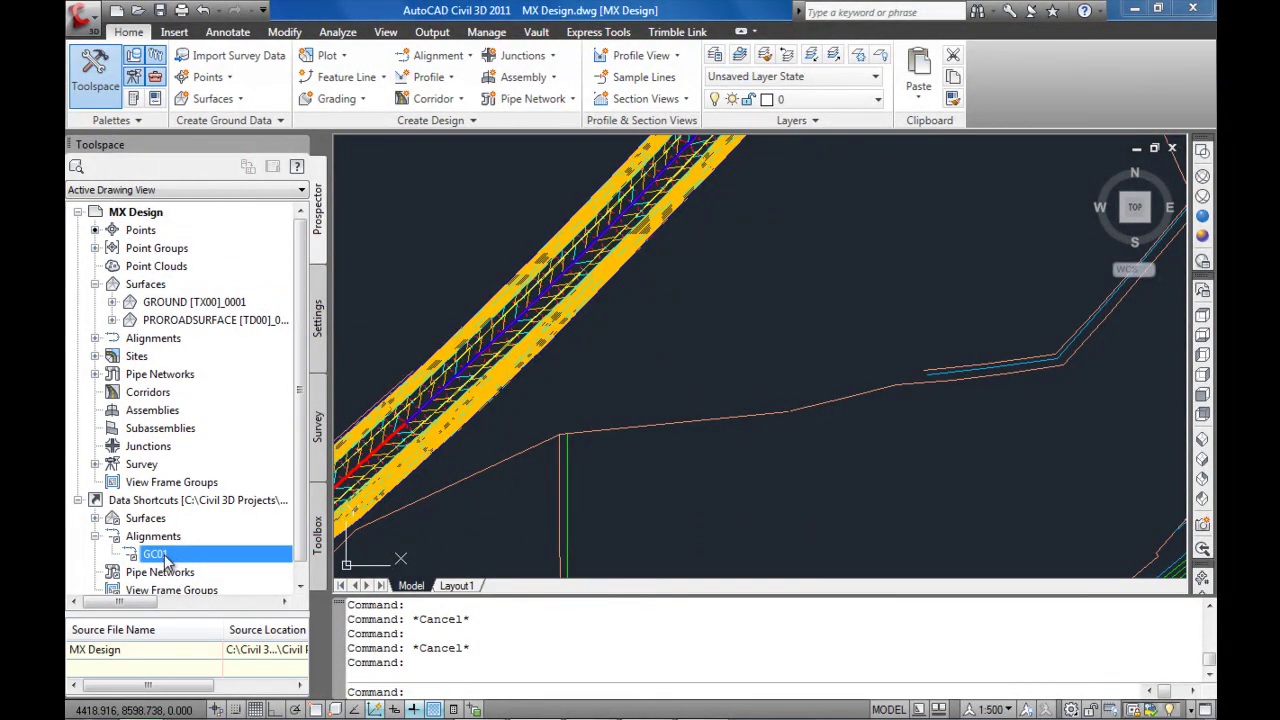
left_click(95, 518)
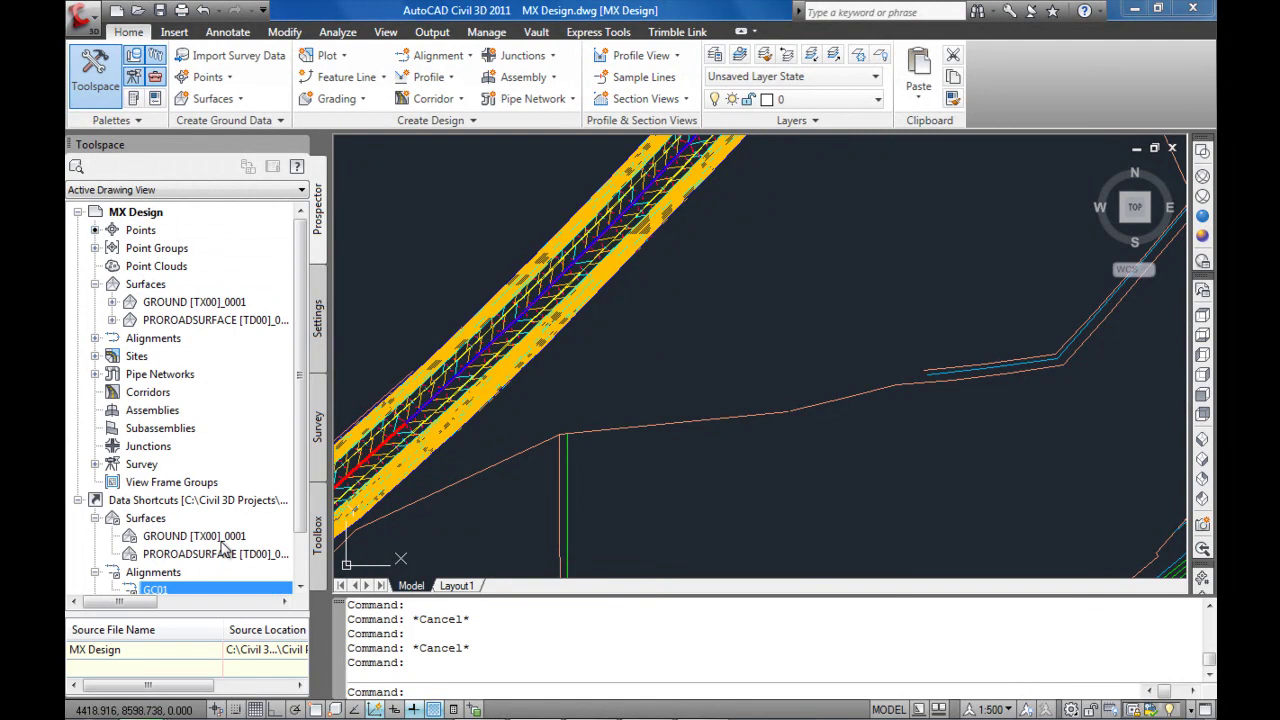
Step: Create a new drawing from the template and save it as 'Cross sections'
left_click(80, 18)
left_click(100, 100)
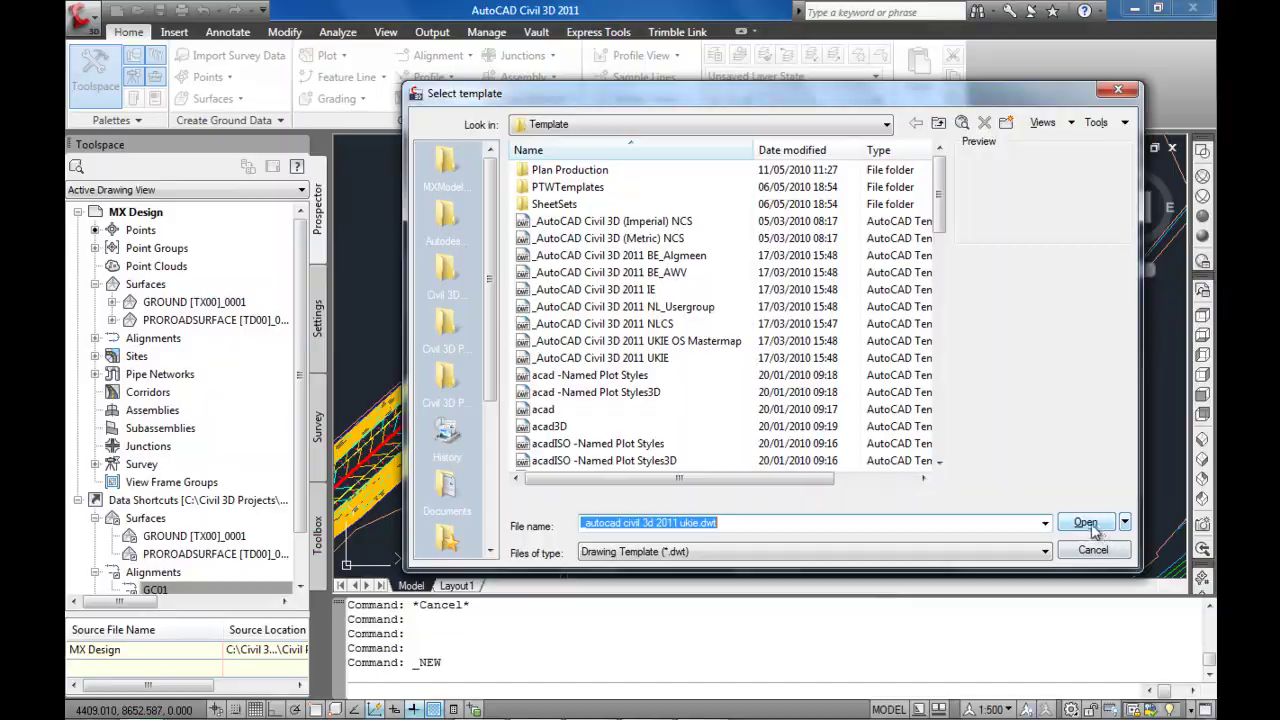
left_click(1085, 522)
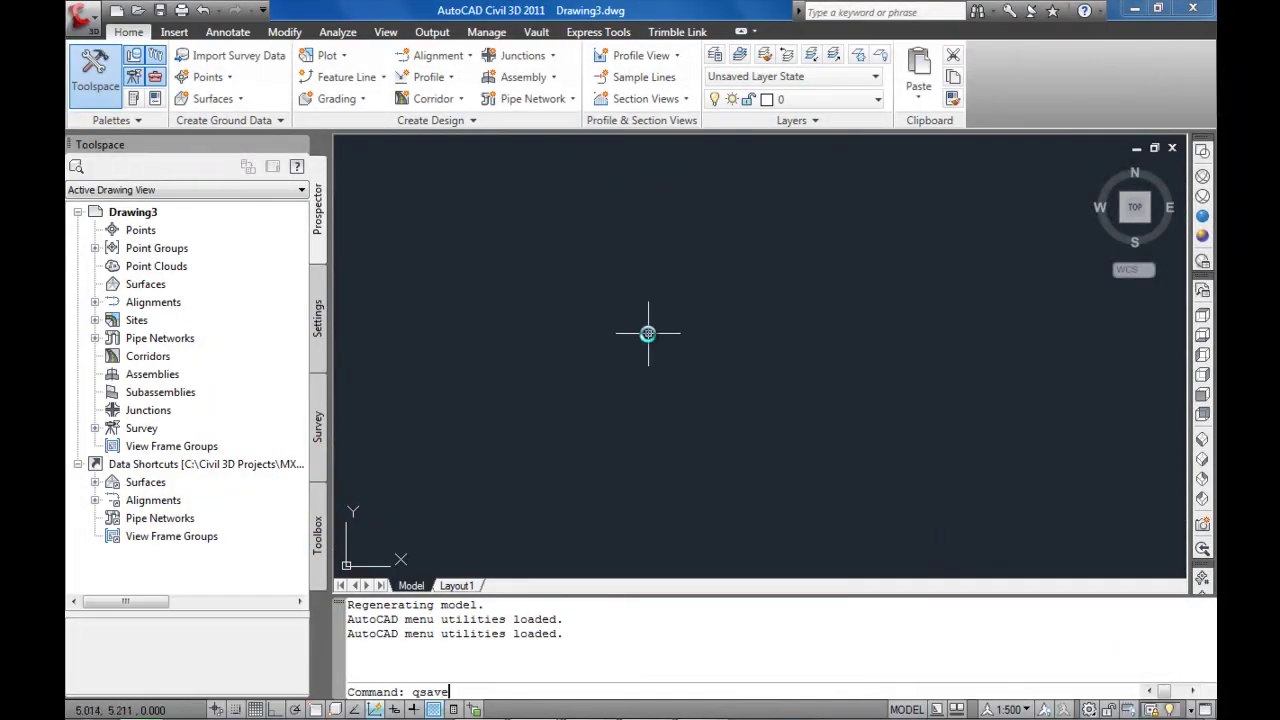
key("Return")
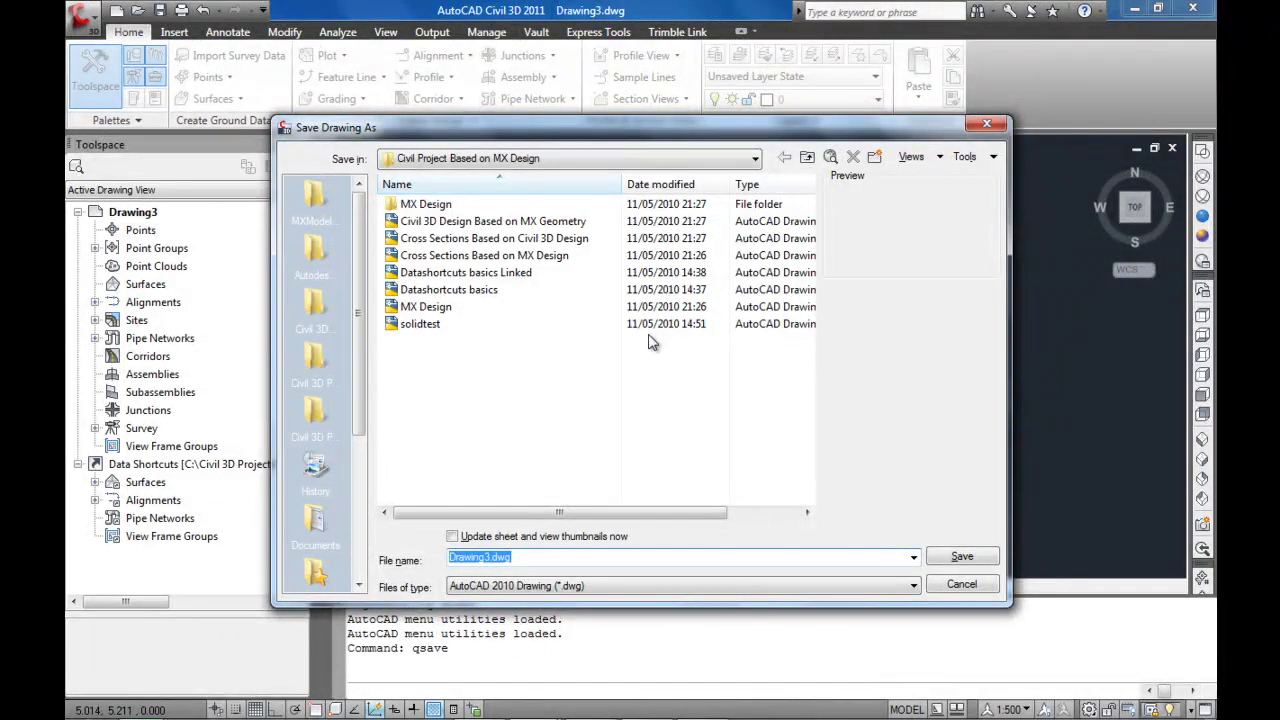
type("Cross secti")
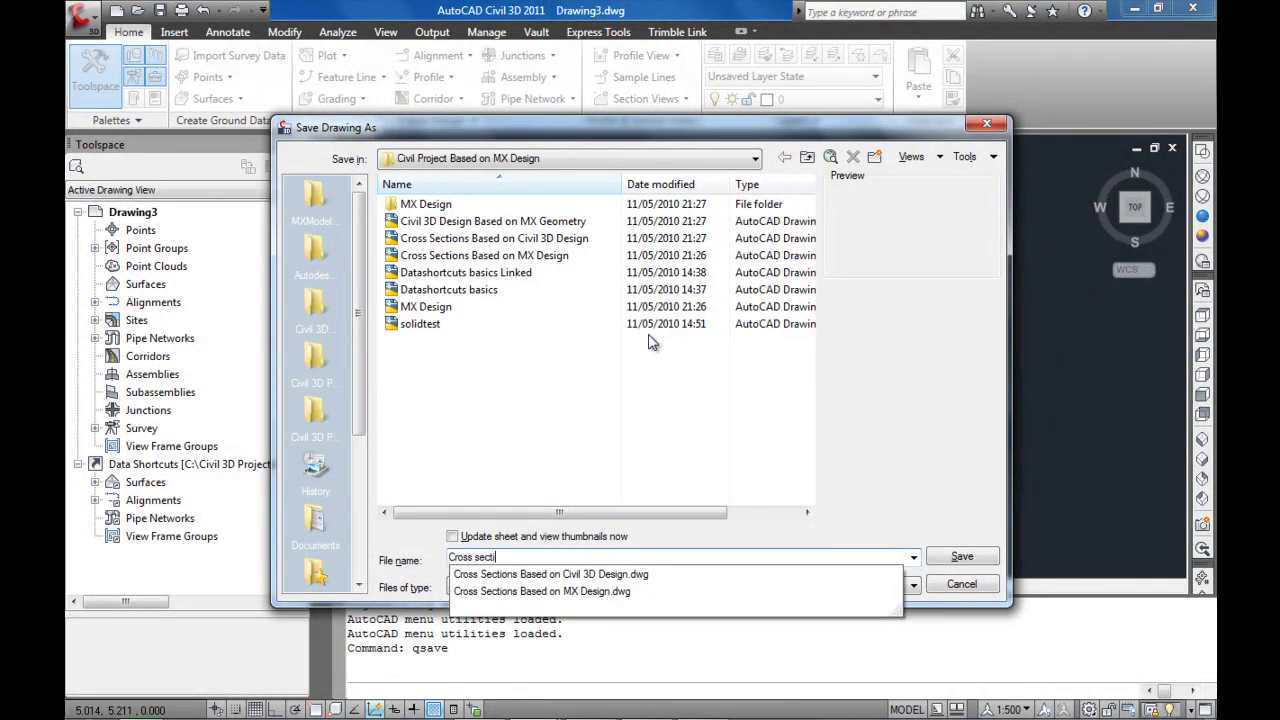
type("ons")
key("Return")
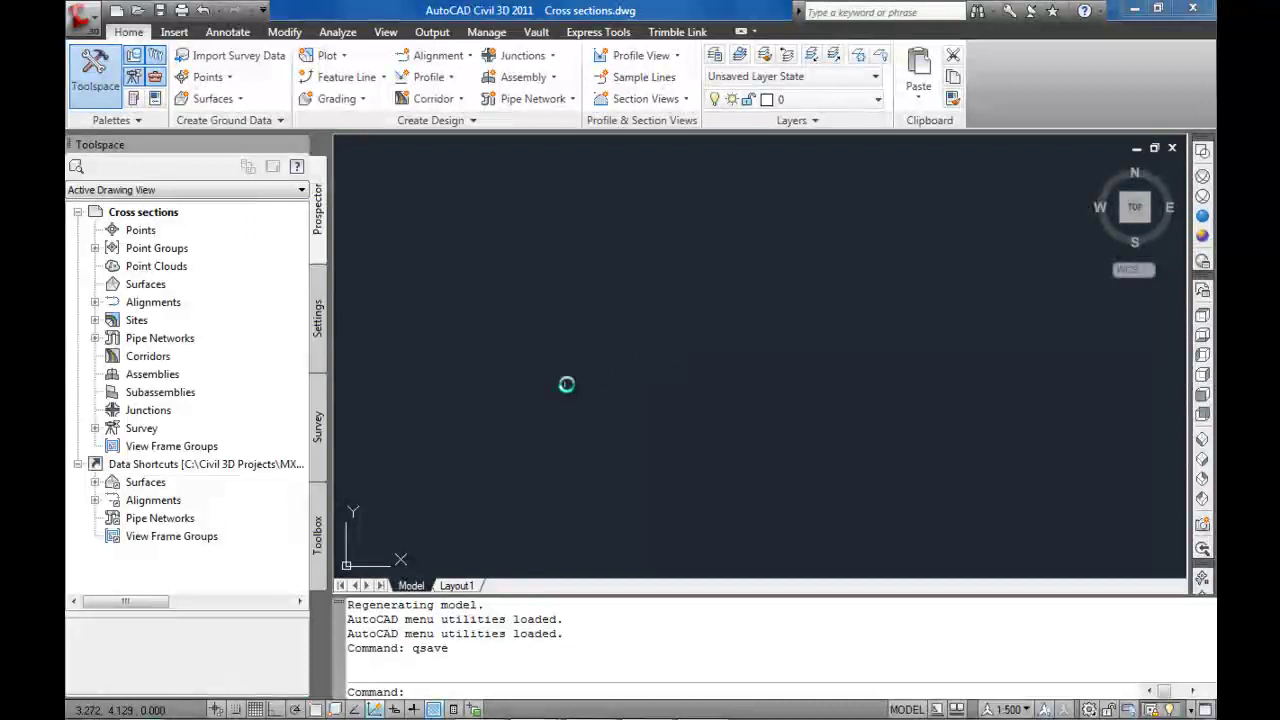
Step: Create a GC01 alignment reference from its shortcut, zoom out, and check the GROUND and PROROADSURFACE shortcuts
left_click(95, 500)
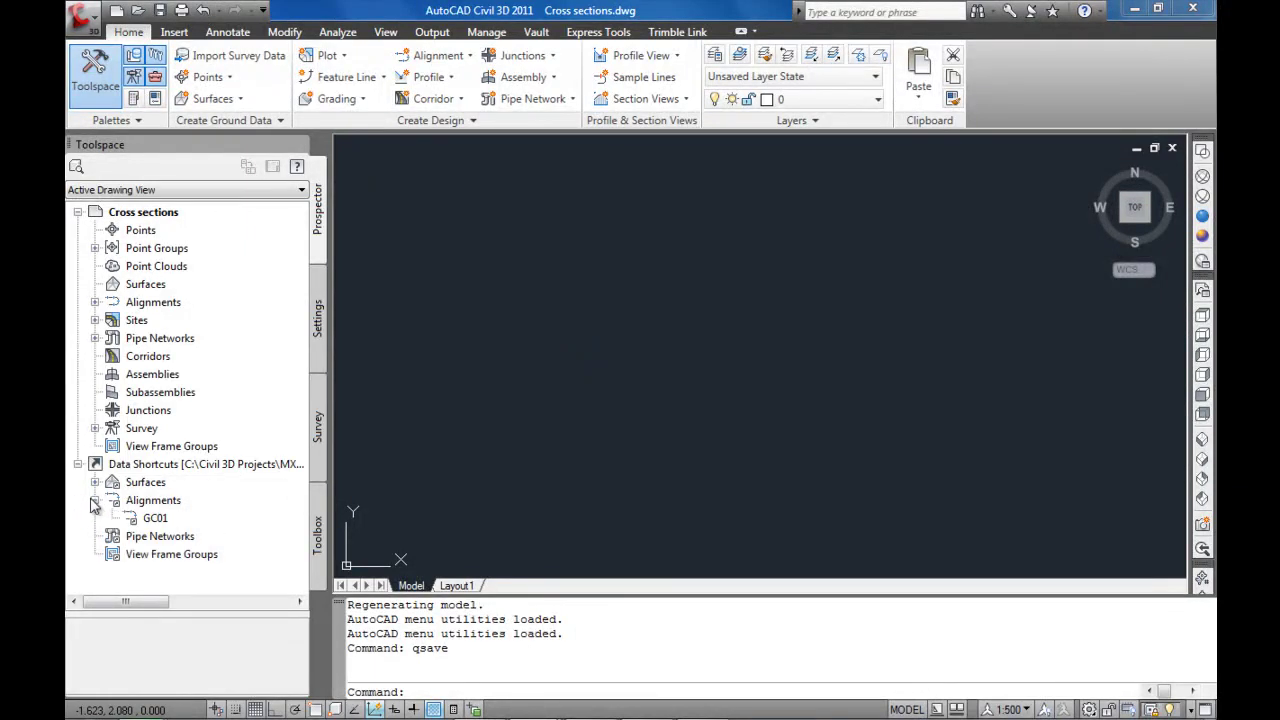
right_click(156, 520)
left_click(230, 529)
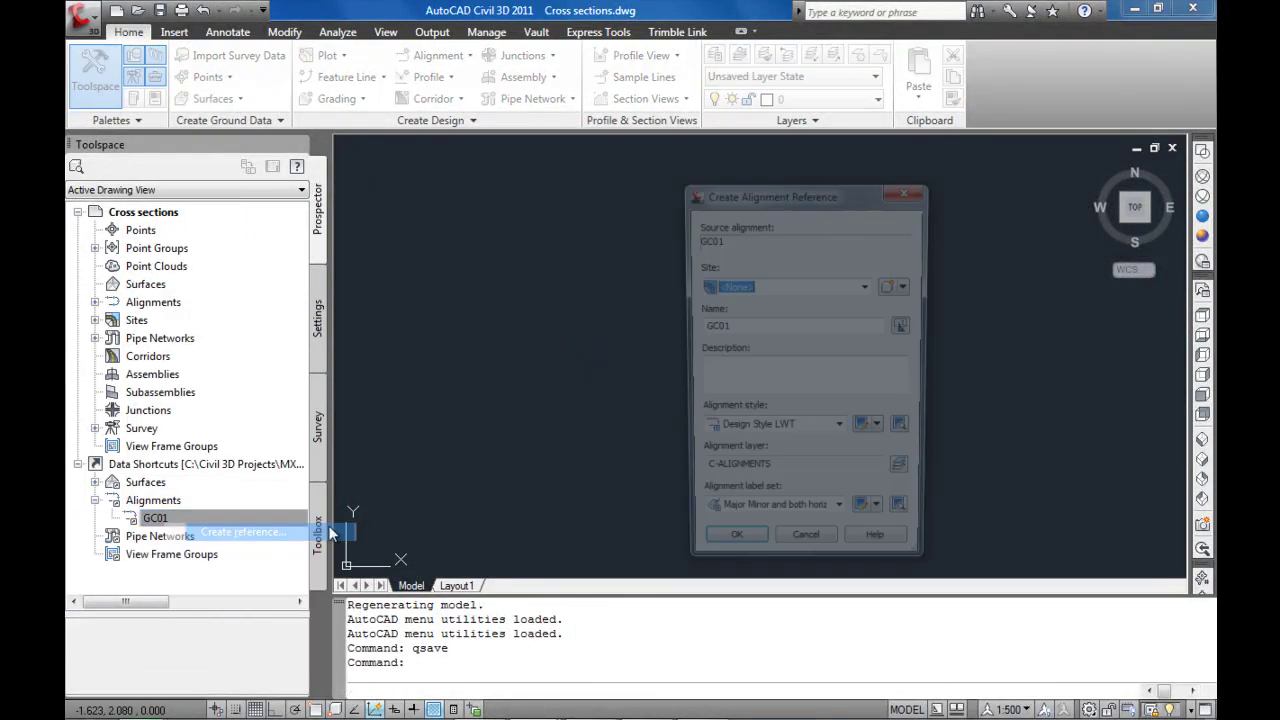
left_click(730, 553)
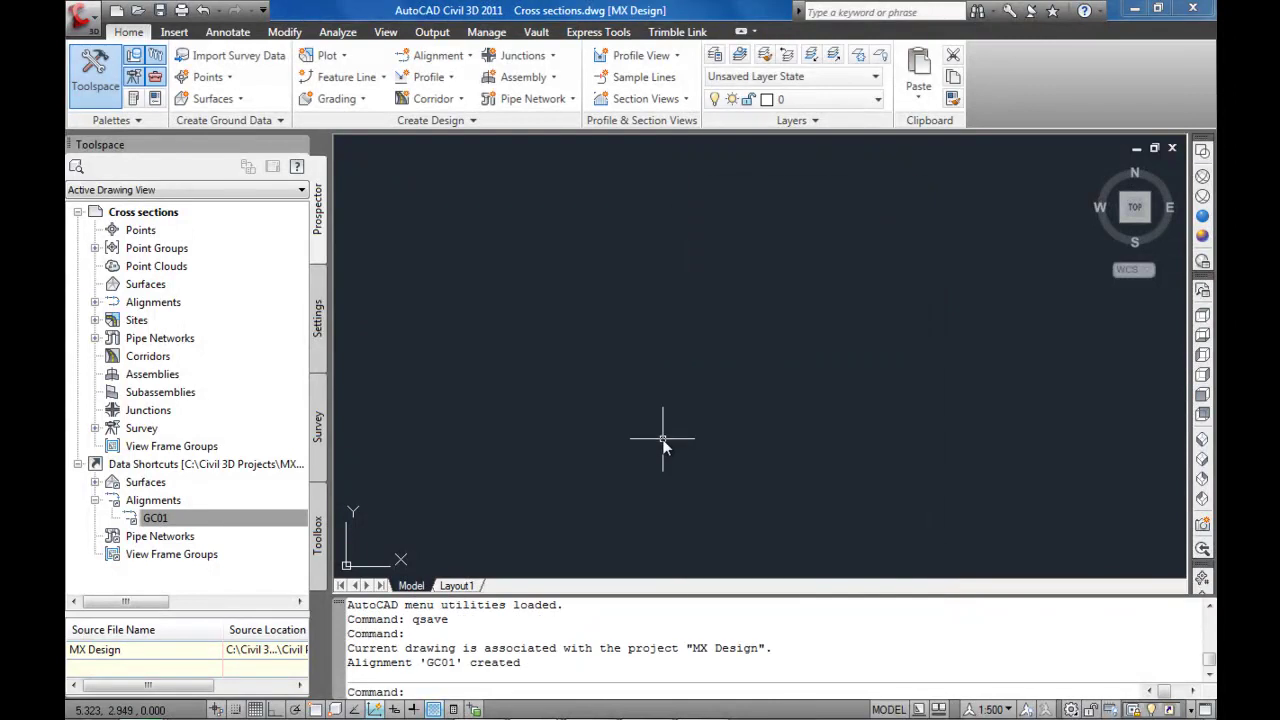
middle_click(662, 439)
middle_click(662, 439)
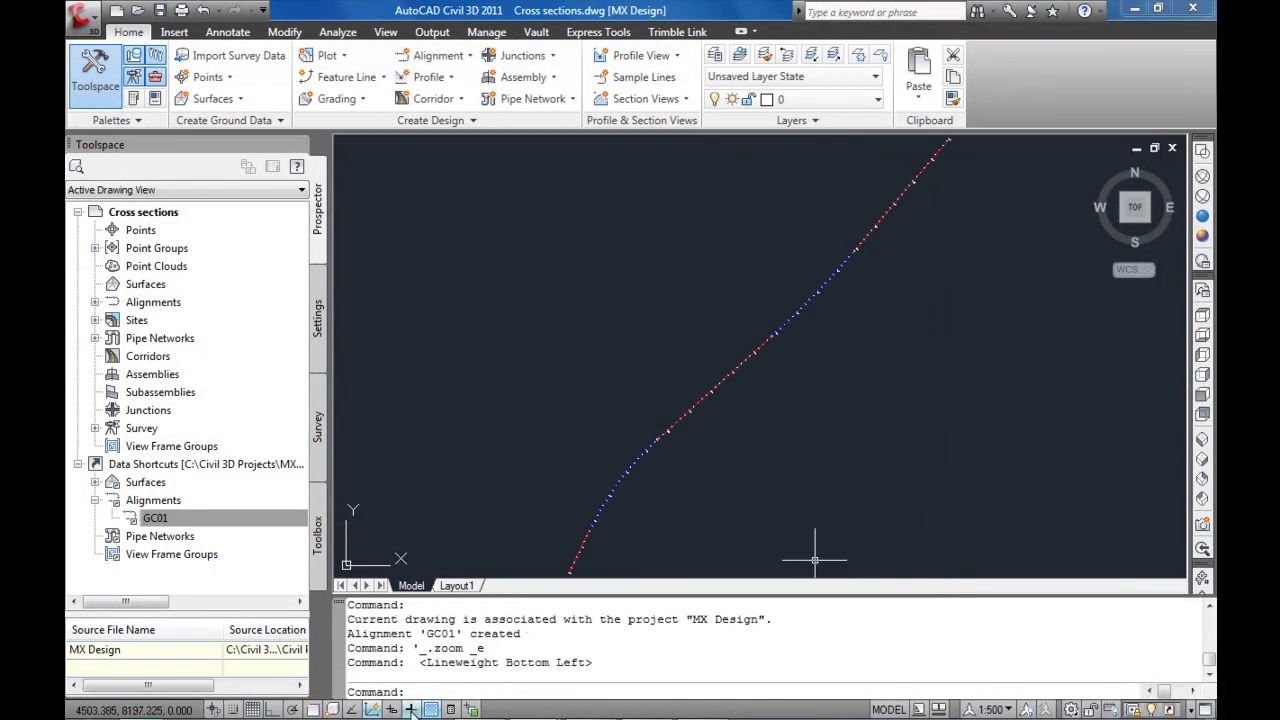
scroll(737, 409, "up", 4)
scroll(726, 405, "down", 4)
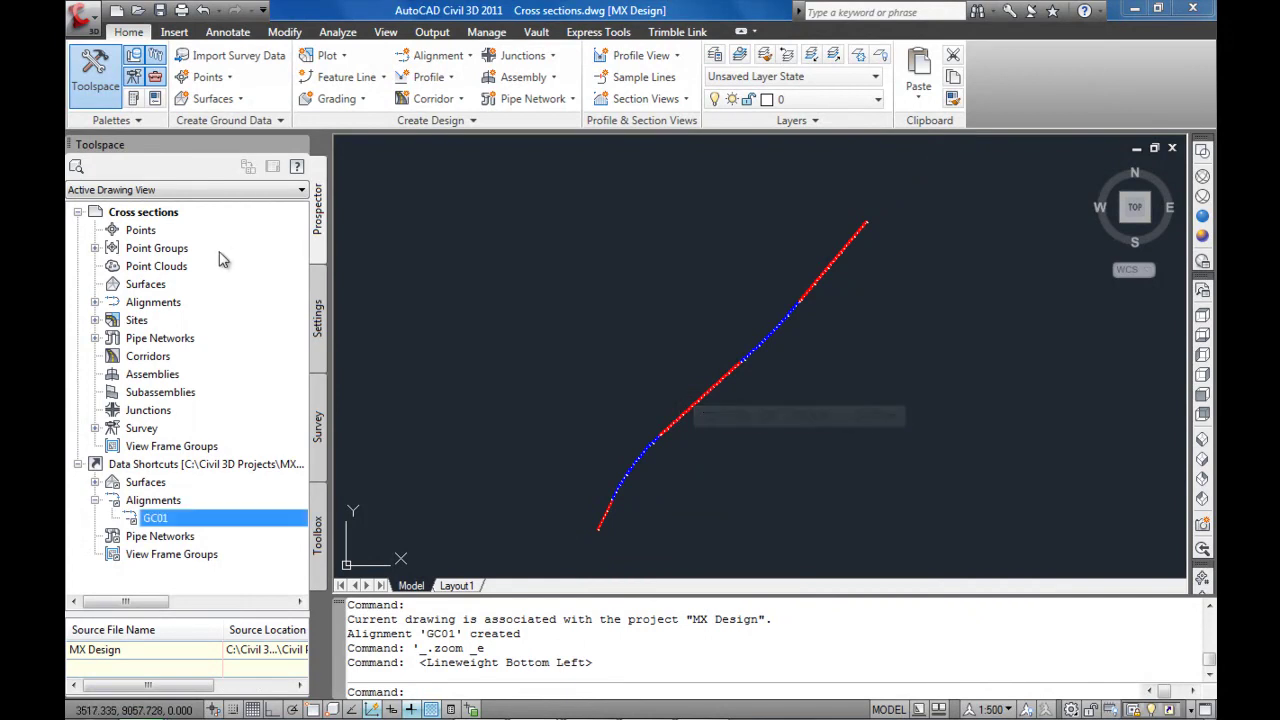
left_click(95, 482)
left_click(205, 502)
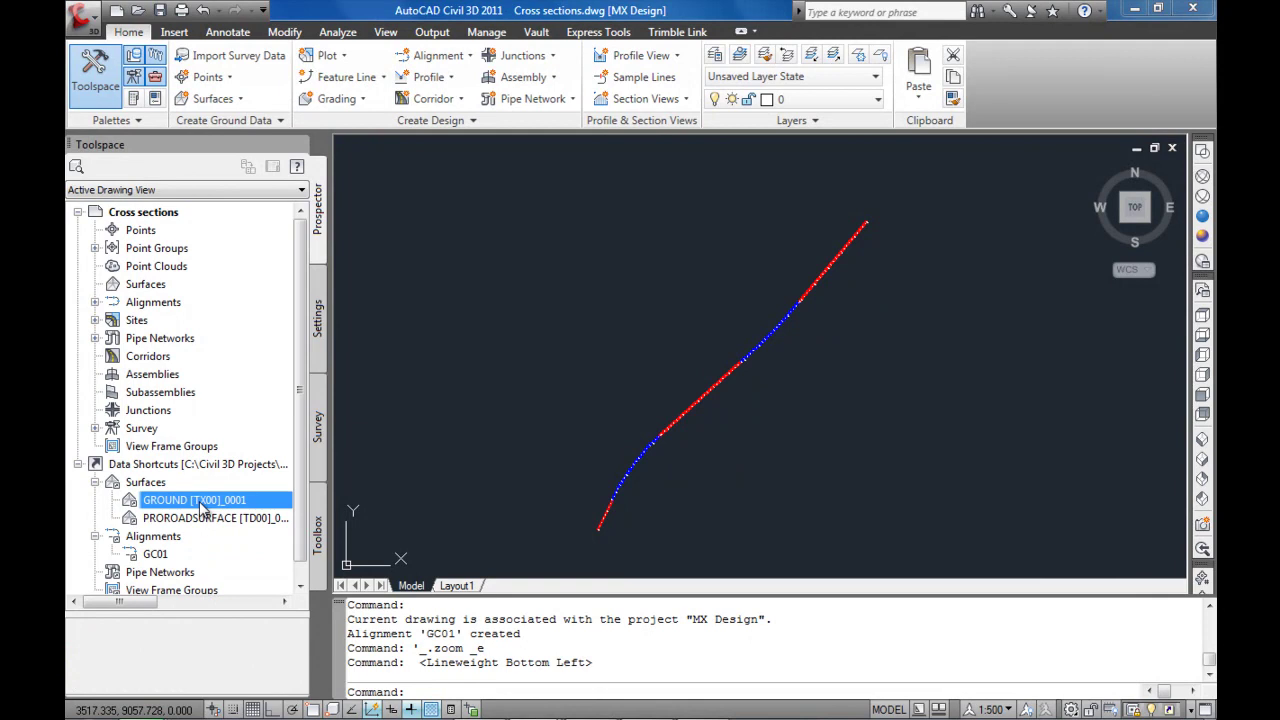
left_click(212, 518)
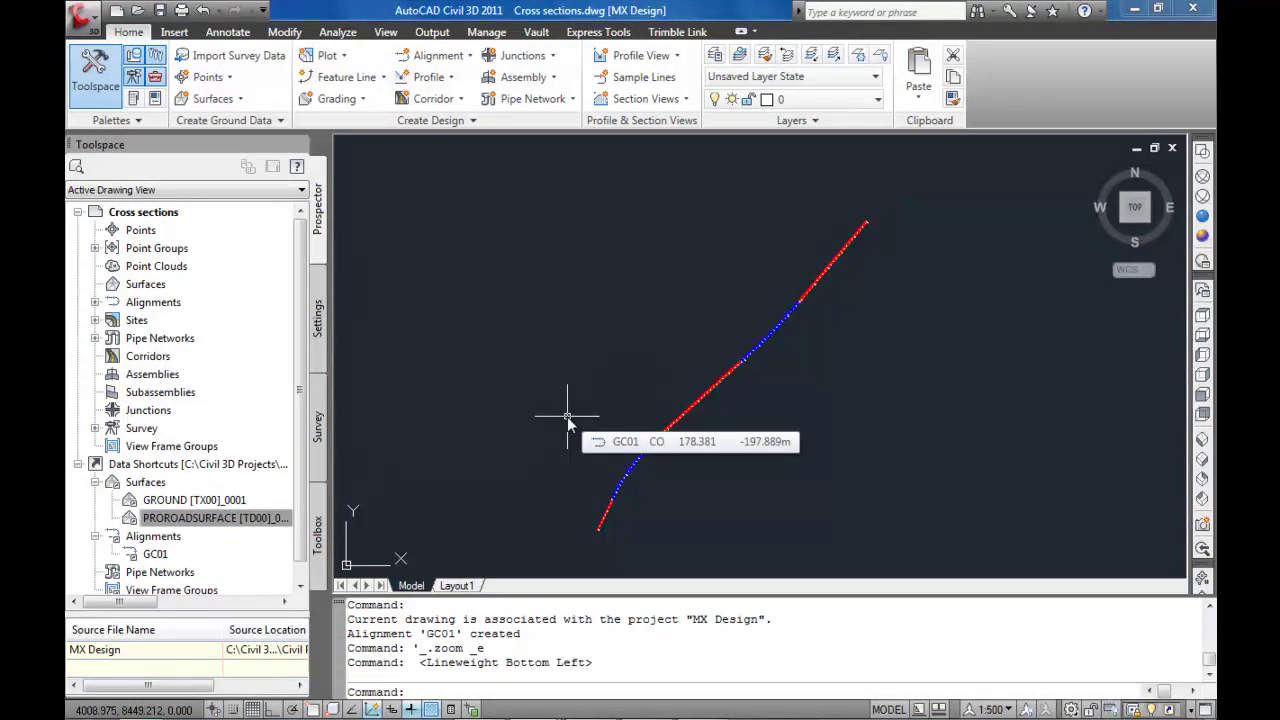
Step: Start attaching a DWG via XR, browsing up to the Civil 3D Projects folder
type("xr")
key("Return")
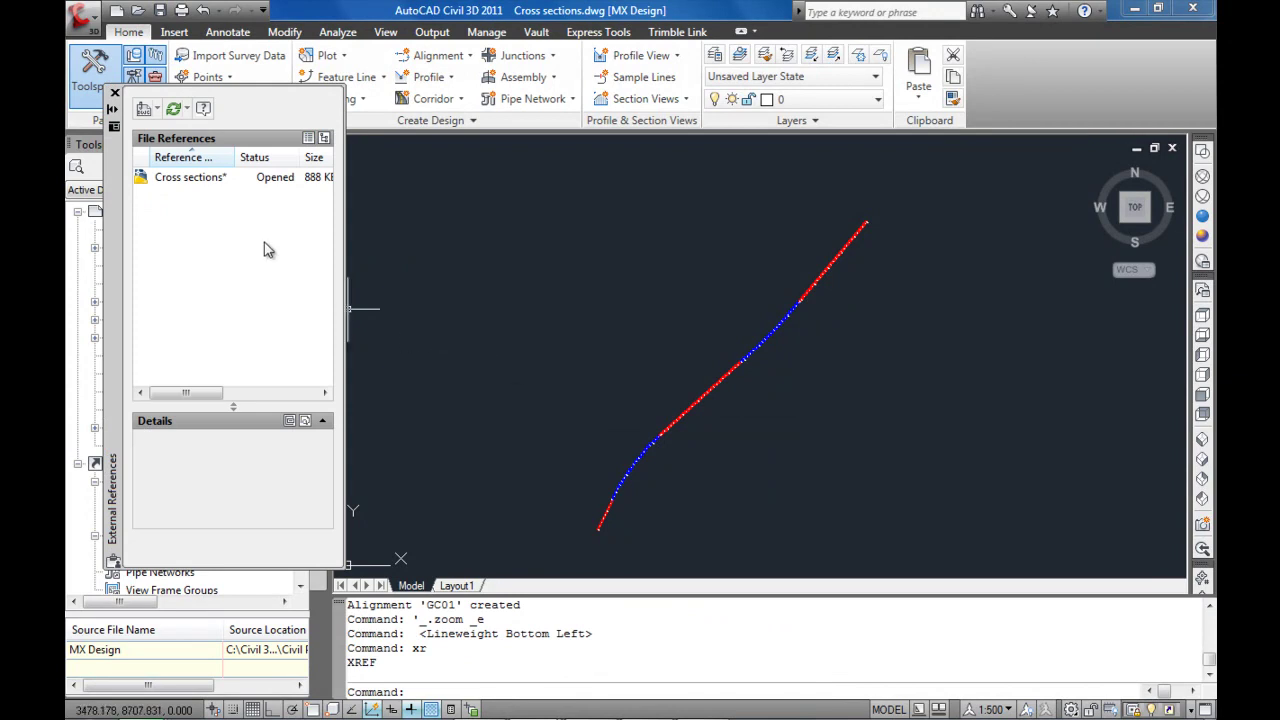
left_click(157, 108)
left_click(170, 129)
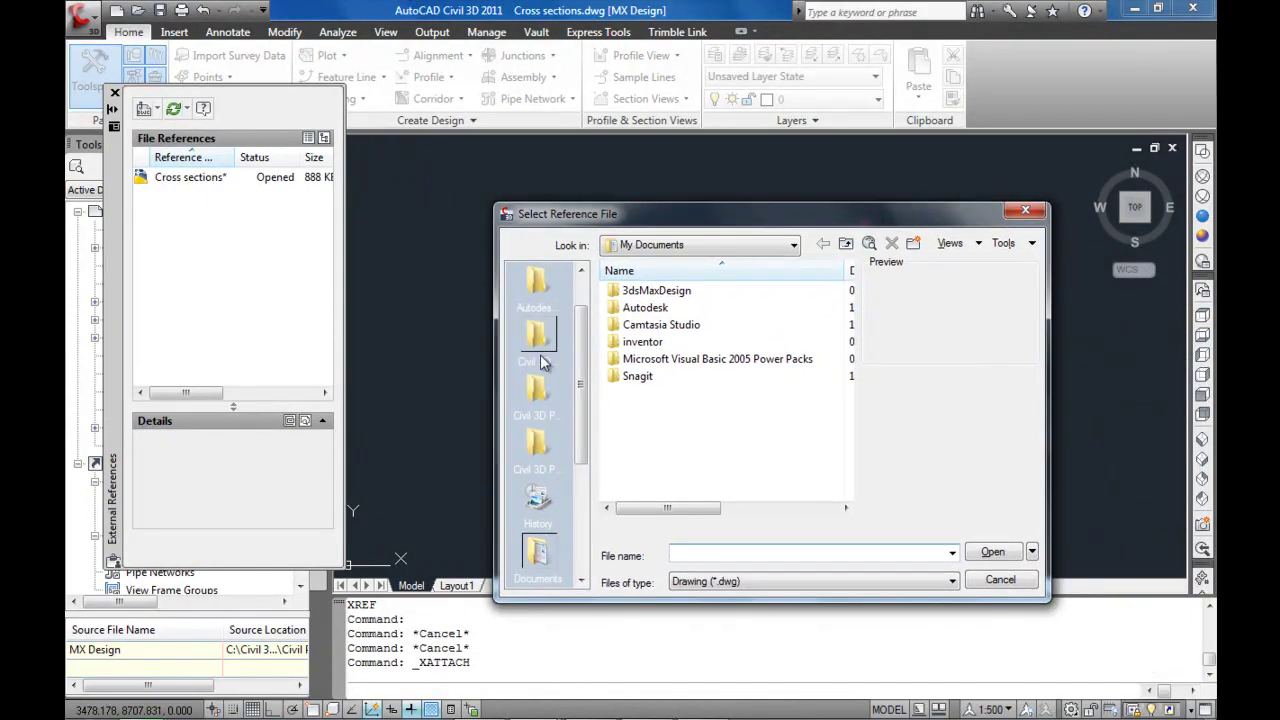
left_click(532, 345)
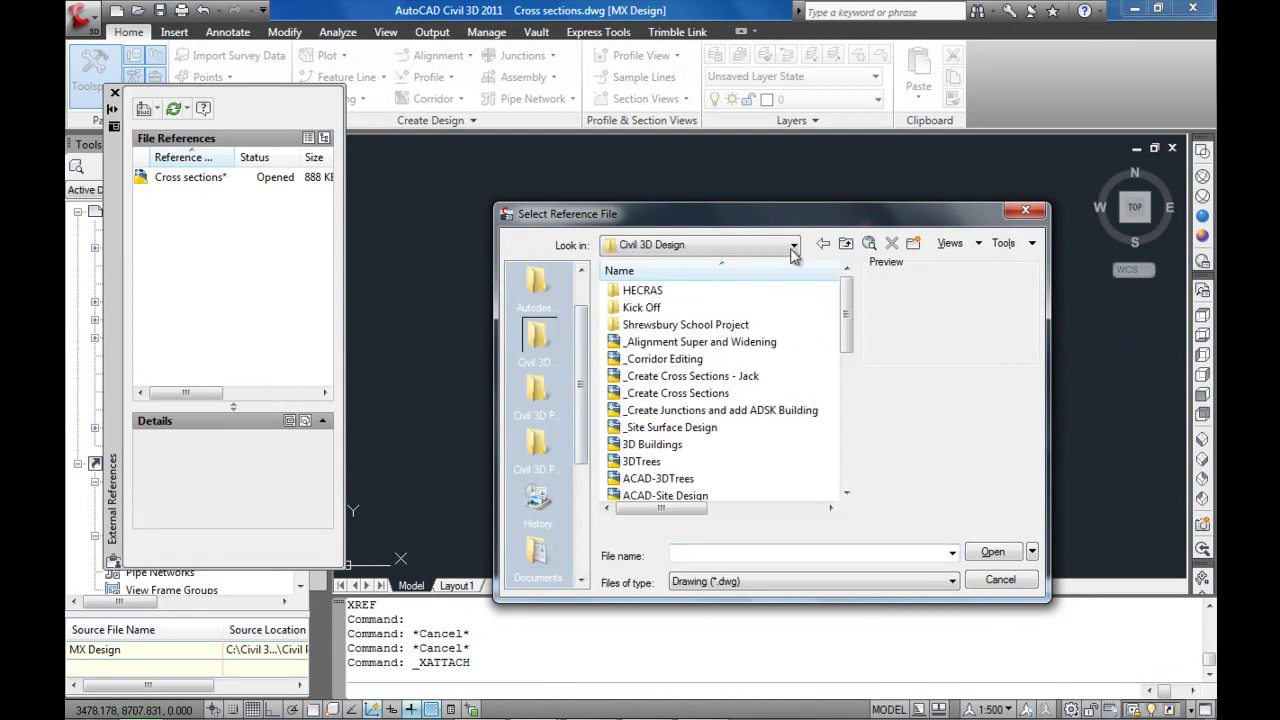
left_click(869, 244)
left_click(869, 244)
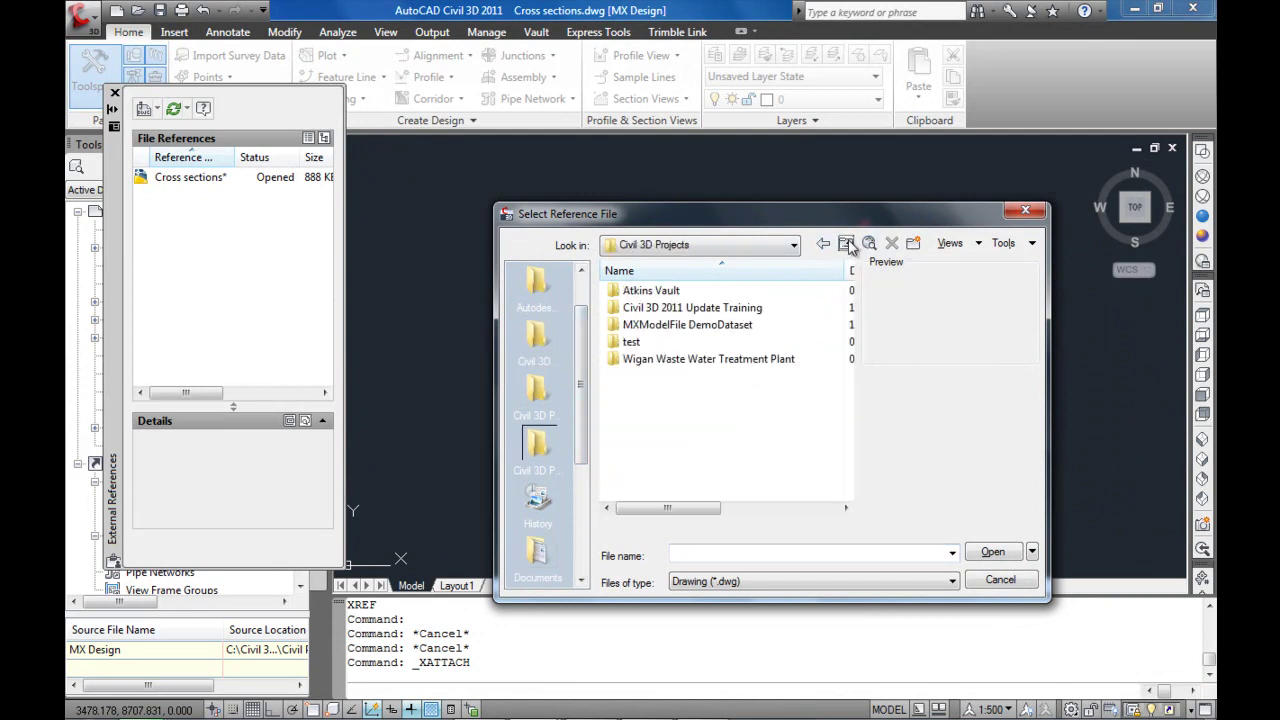
left_click(695, 336)
Step: Overlay MX Design from Civil Project Based on MX Design at insertion point 0,0
double_click(692, 328)
double_click(650, 292)
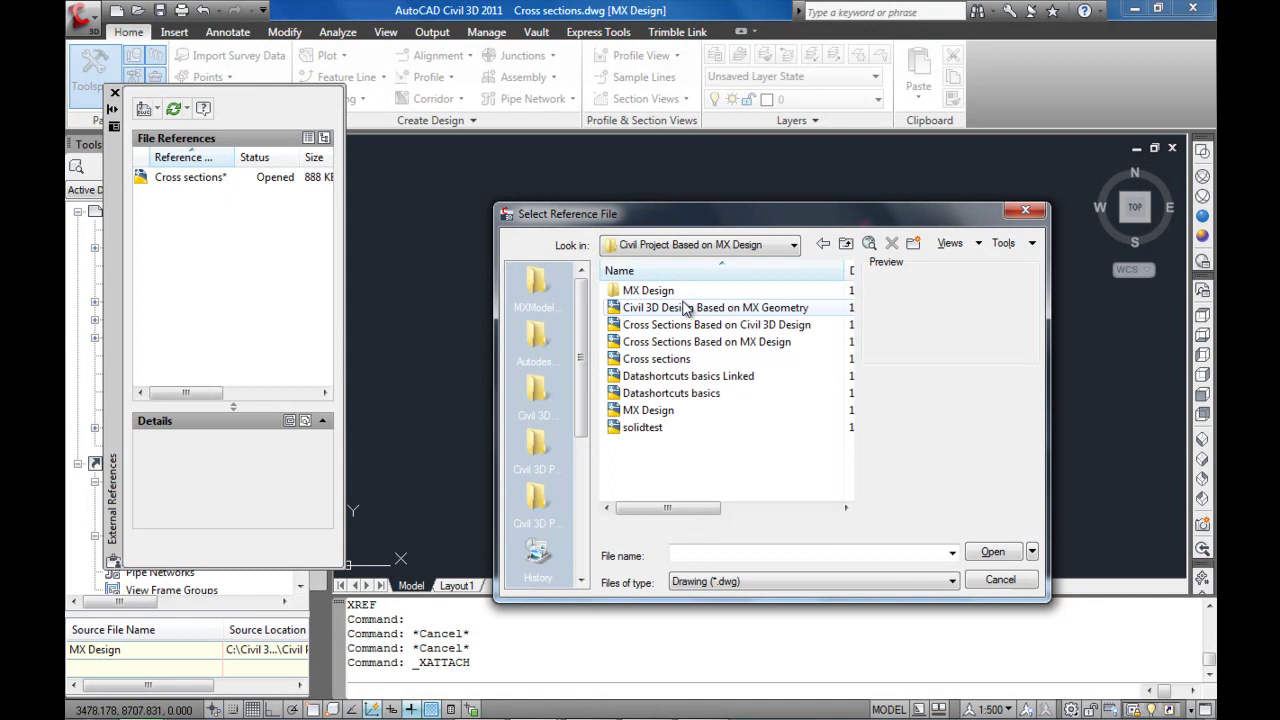
double_click(657, 410)
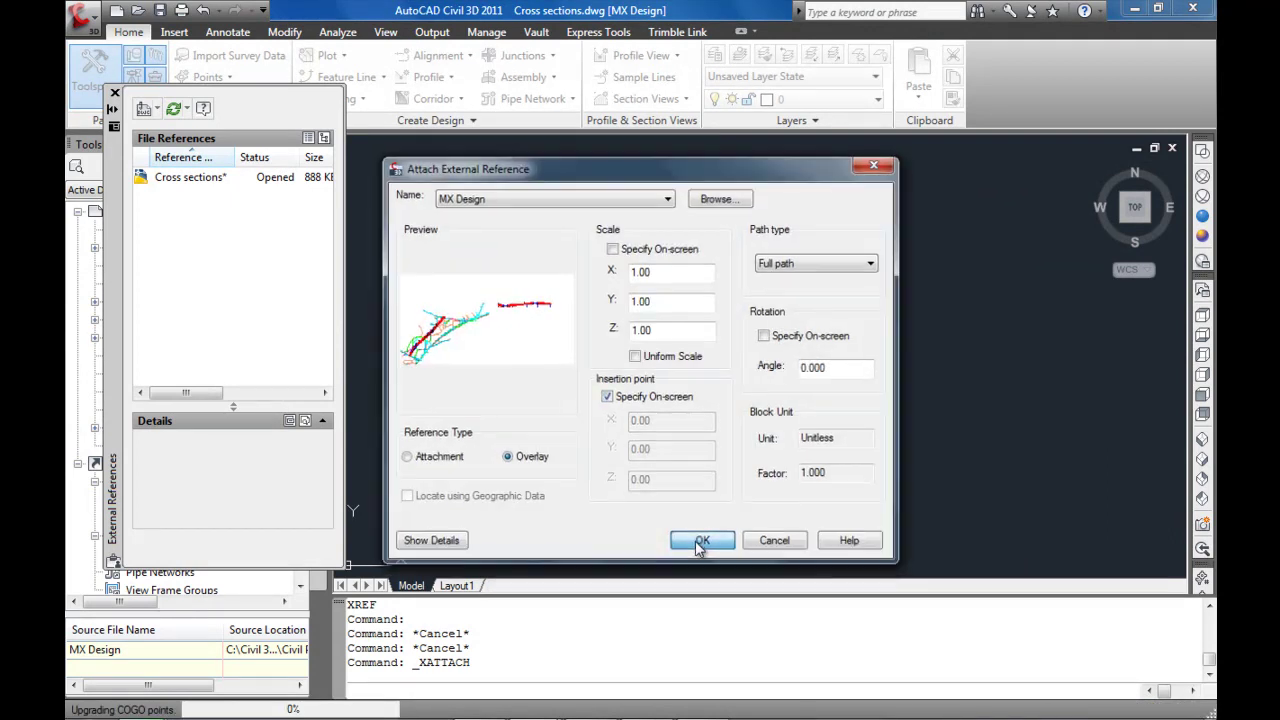
left_click(691, 537)
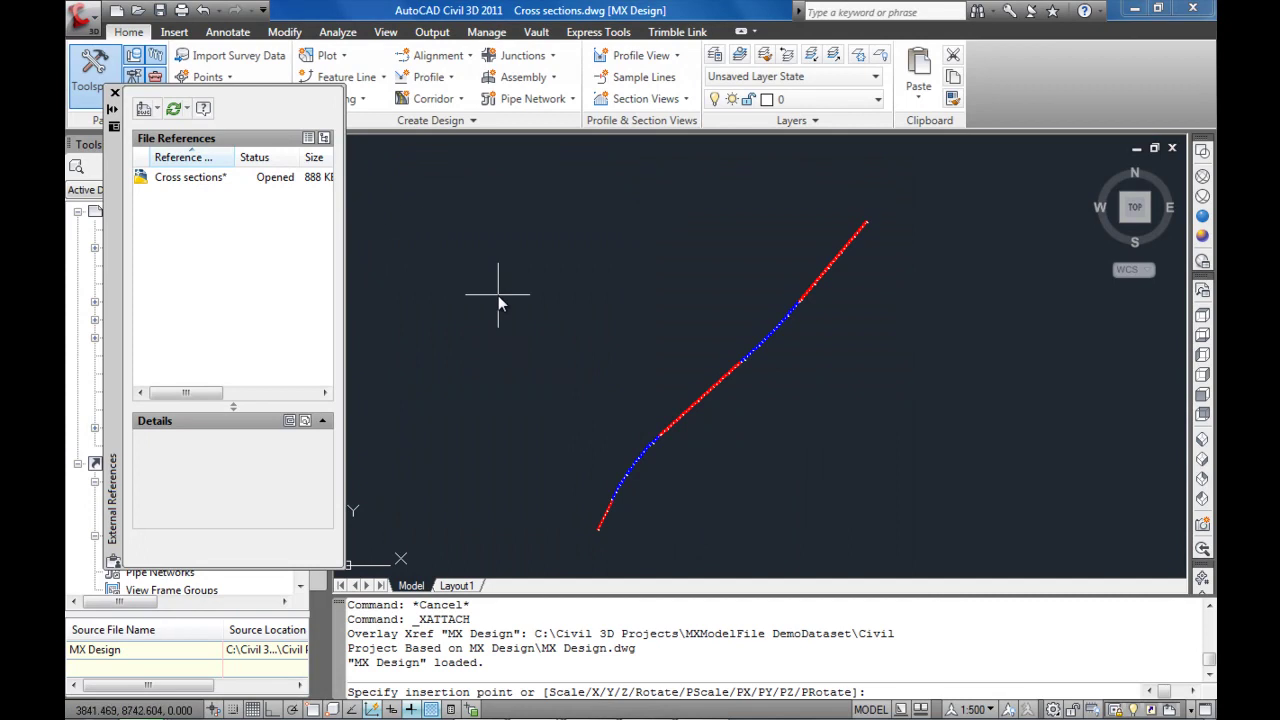
type("0,0")
key("Return")
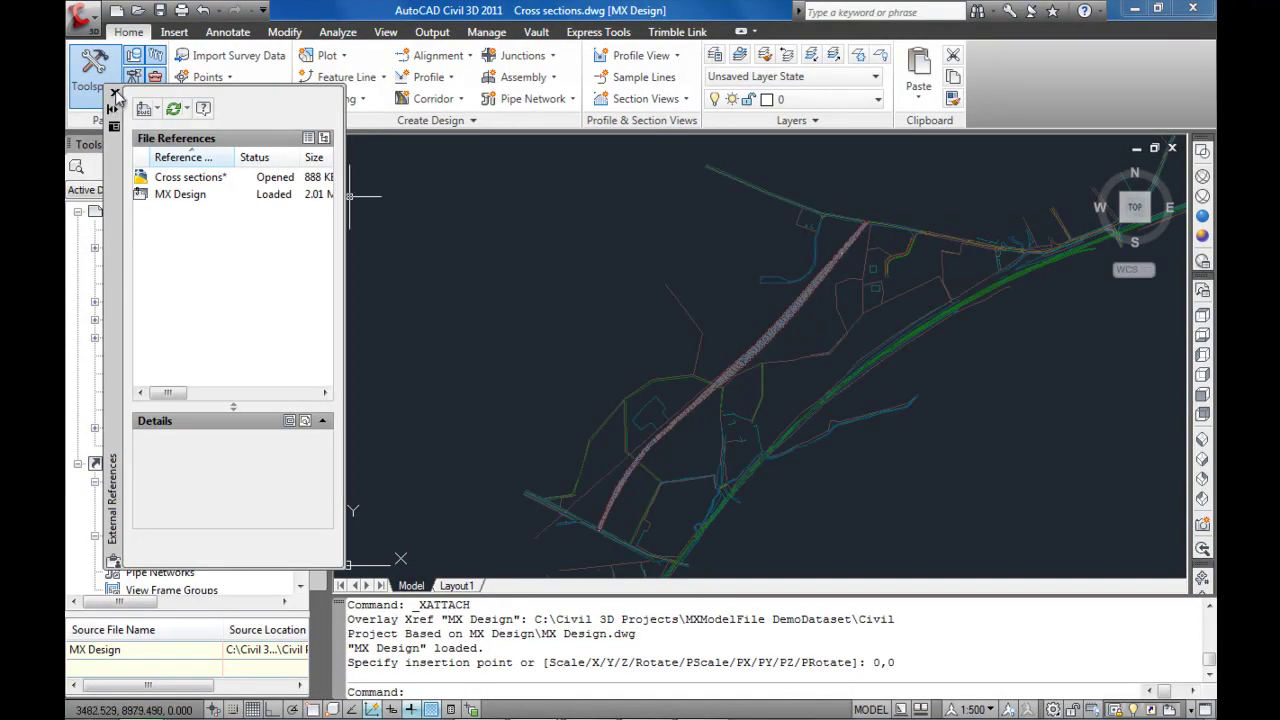
middle_click_drag(707, 382, 637, 346)
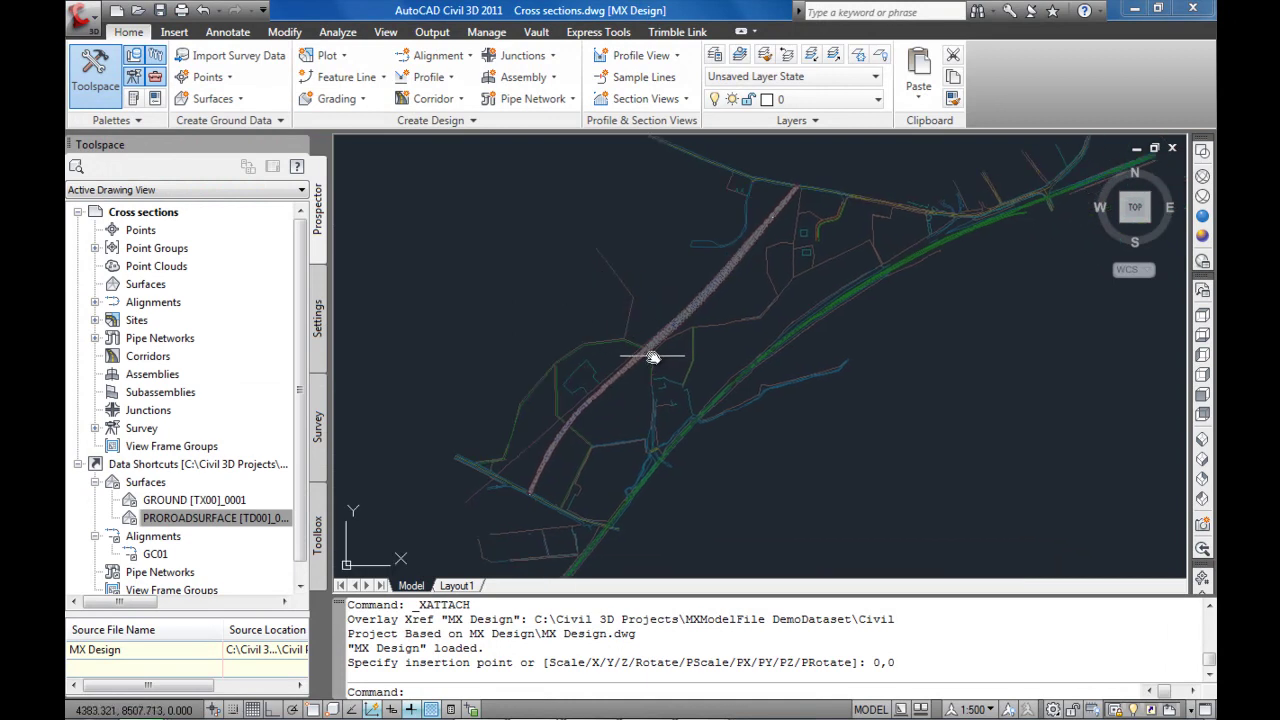
Step: Create a sample line group on GC01 with GROUND drawn in the _Existing Ground style
scroll(640, 350, "up", 3)
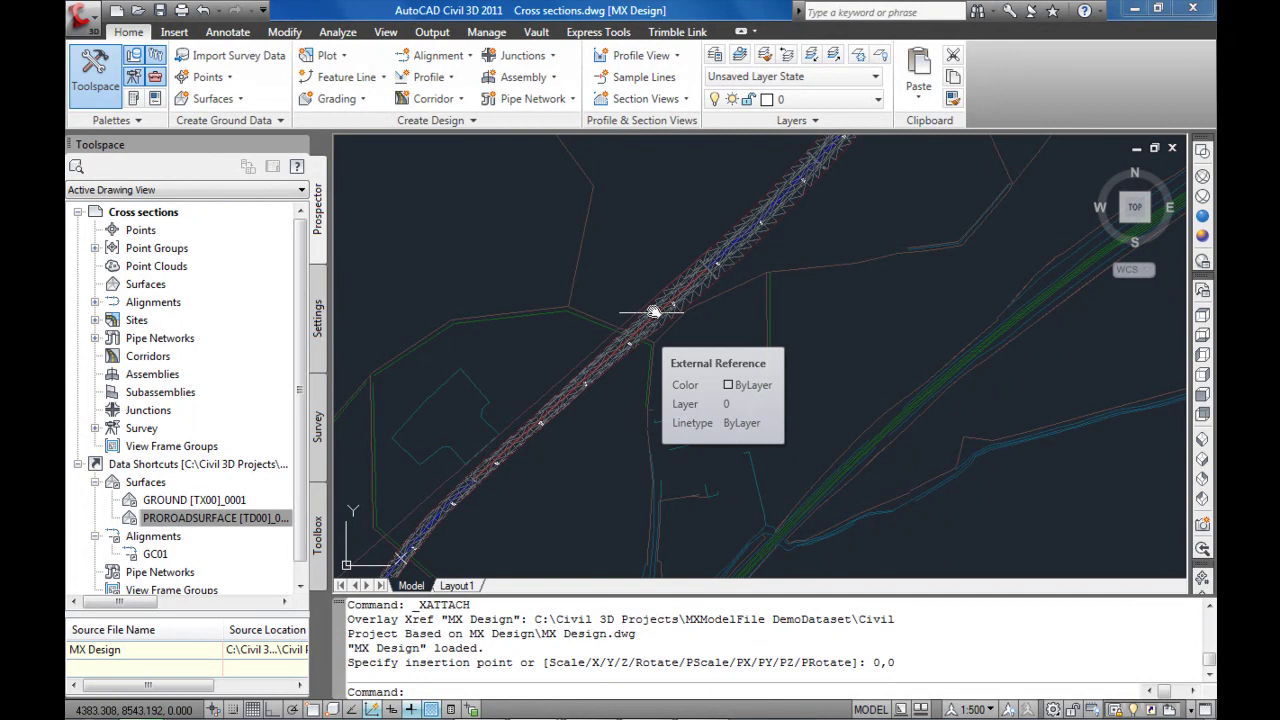
left_click(640, 77)
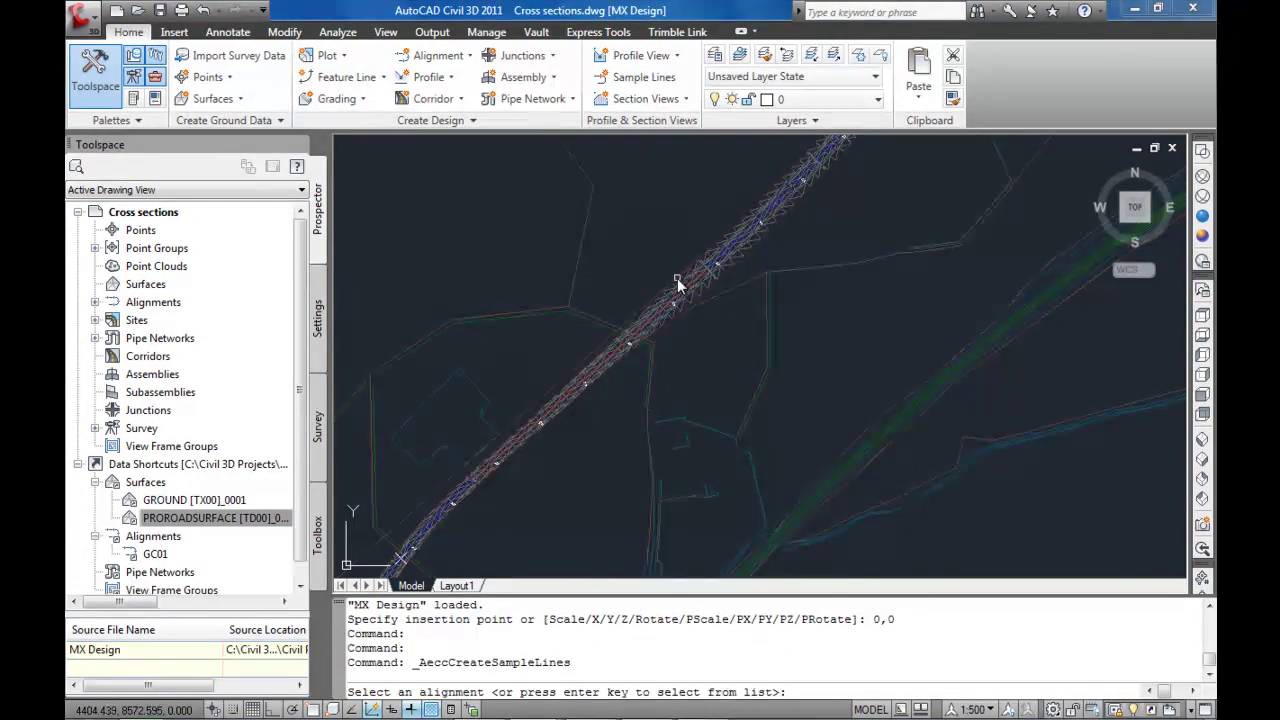
key("Return")
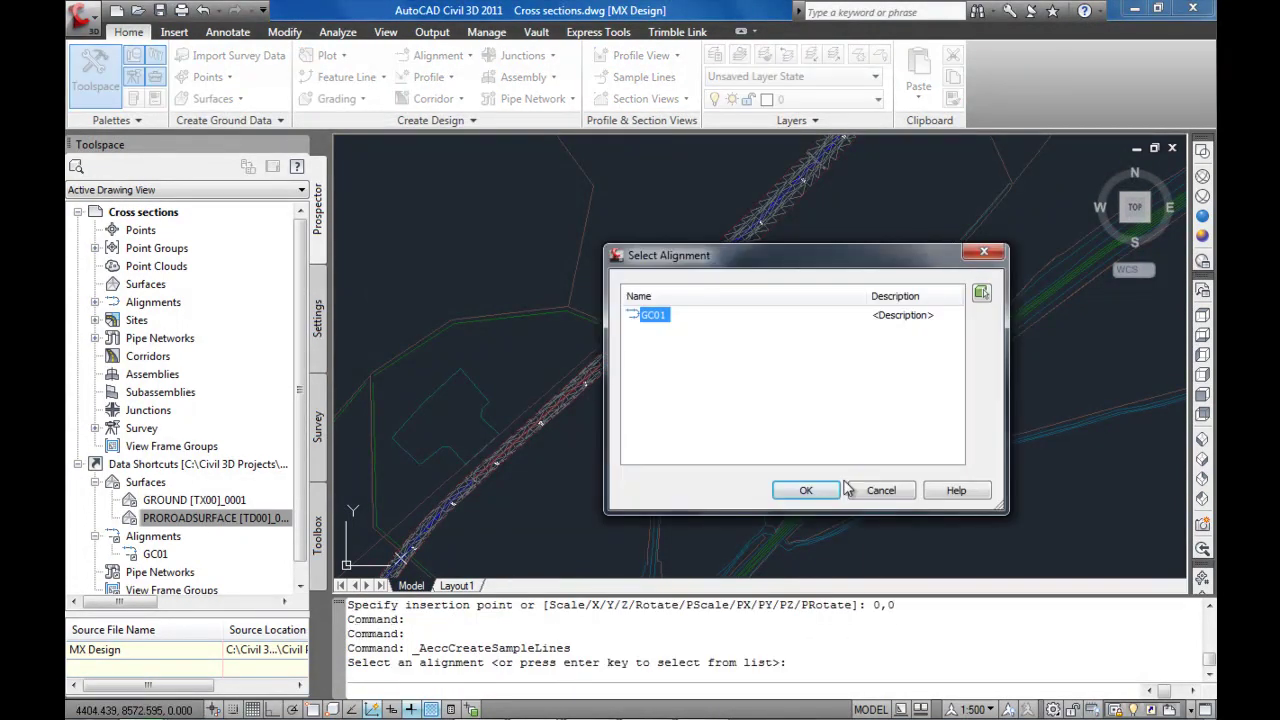
left_click(806, 490)
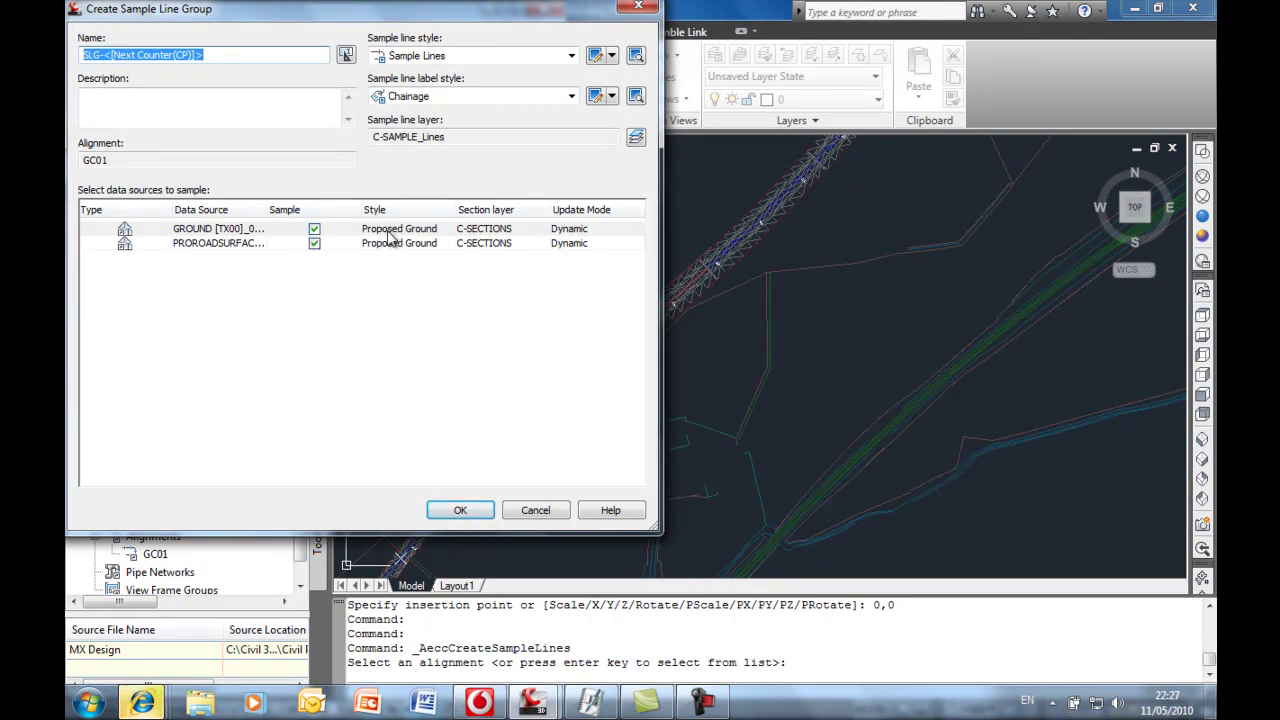
left_click(391, 243)
left_click(779, 418)
left_click(785, 437)
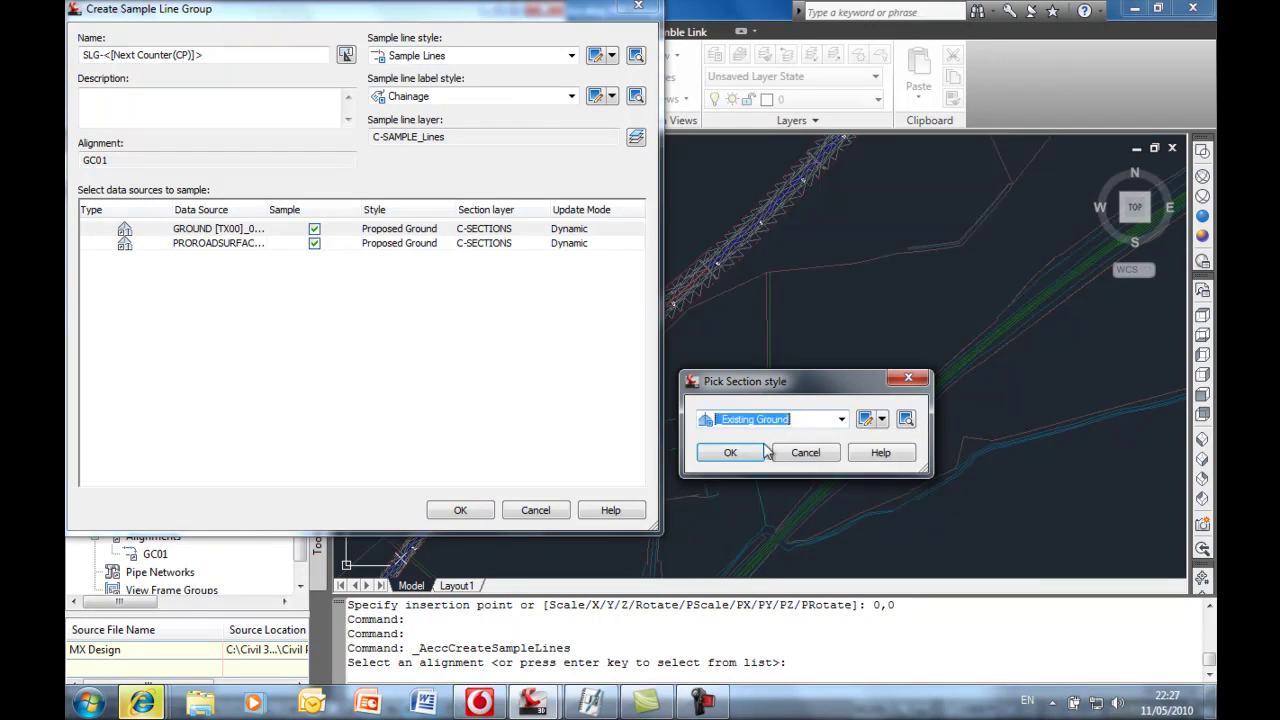
left_click(731, 452)
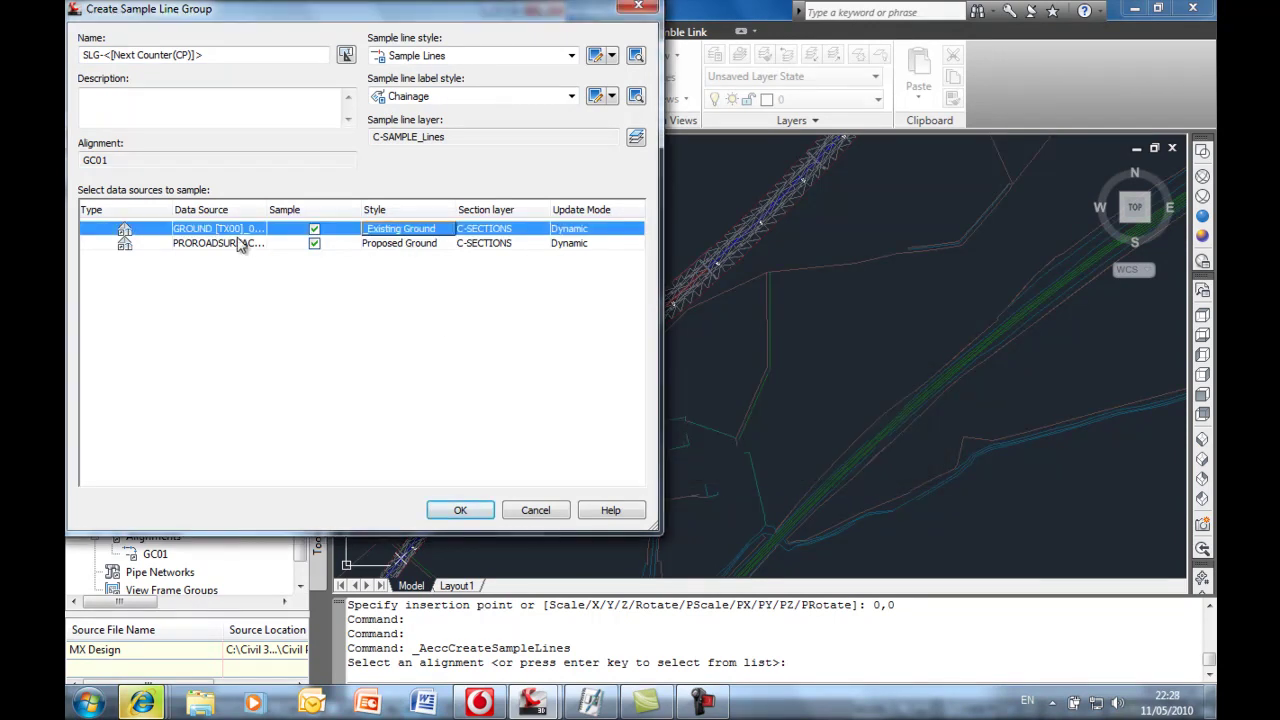
left_click(404, 250)
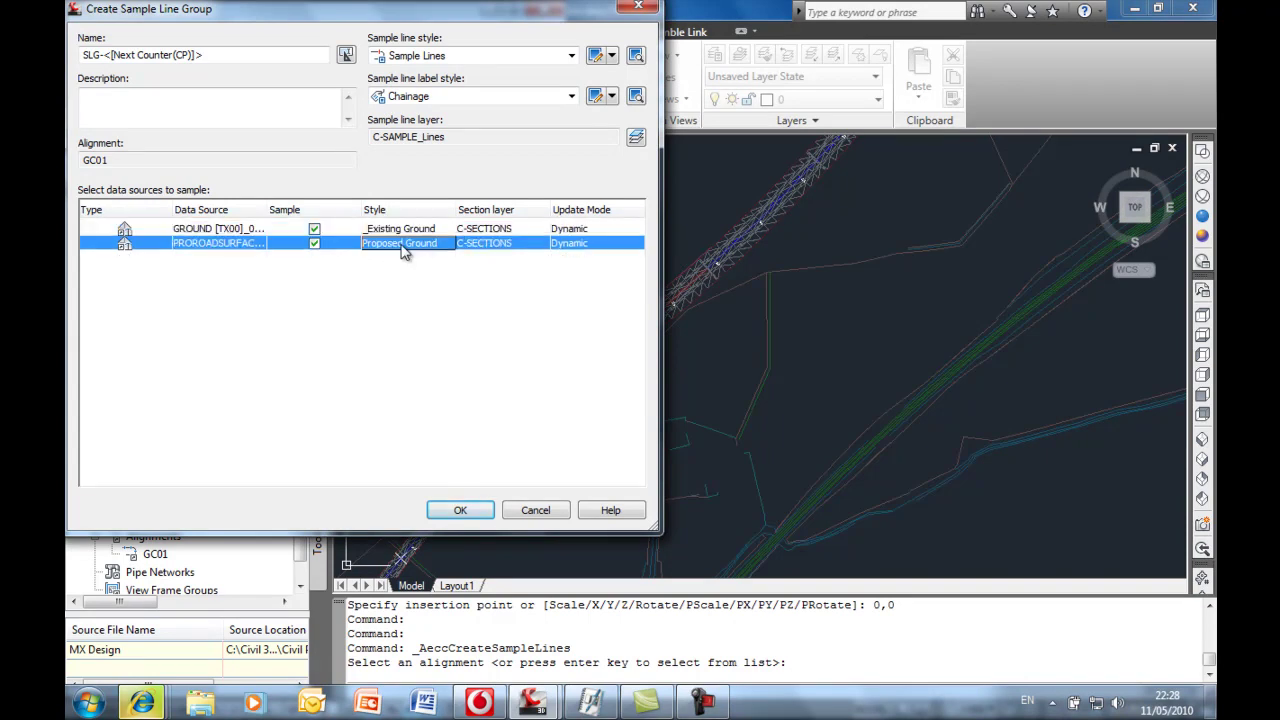
Step: Confirm the group and place sample lines by chainage range at 20 m increments
left_click(460, 510)
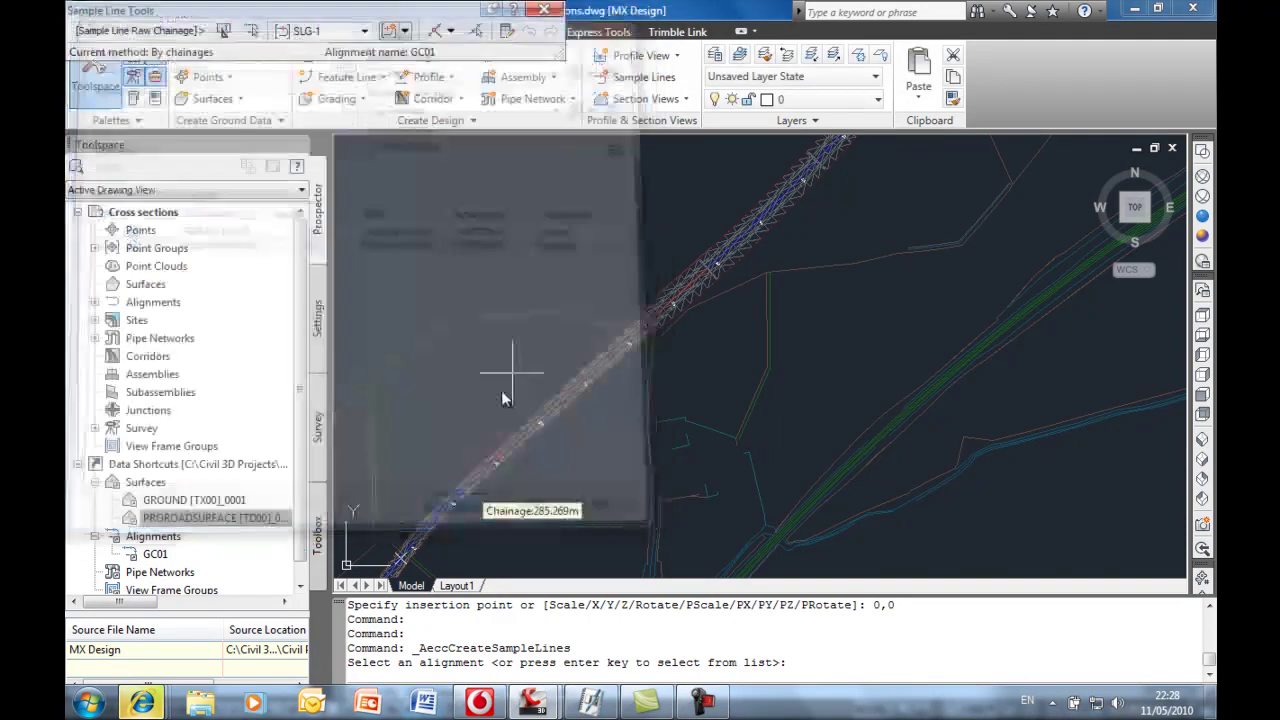
left_click(451, 31)
left_click(474, 55)
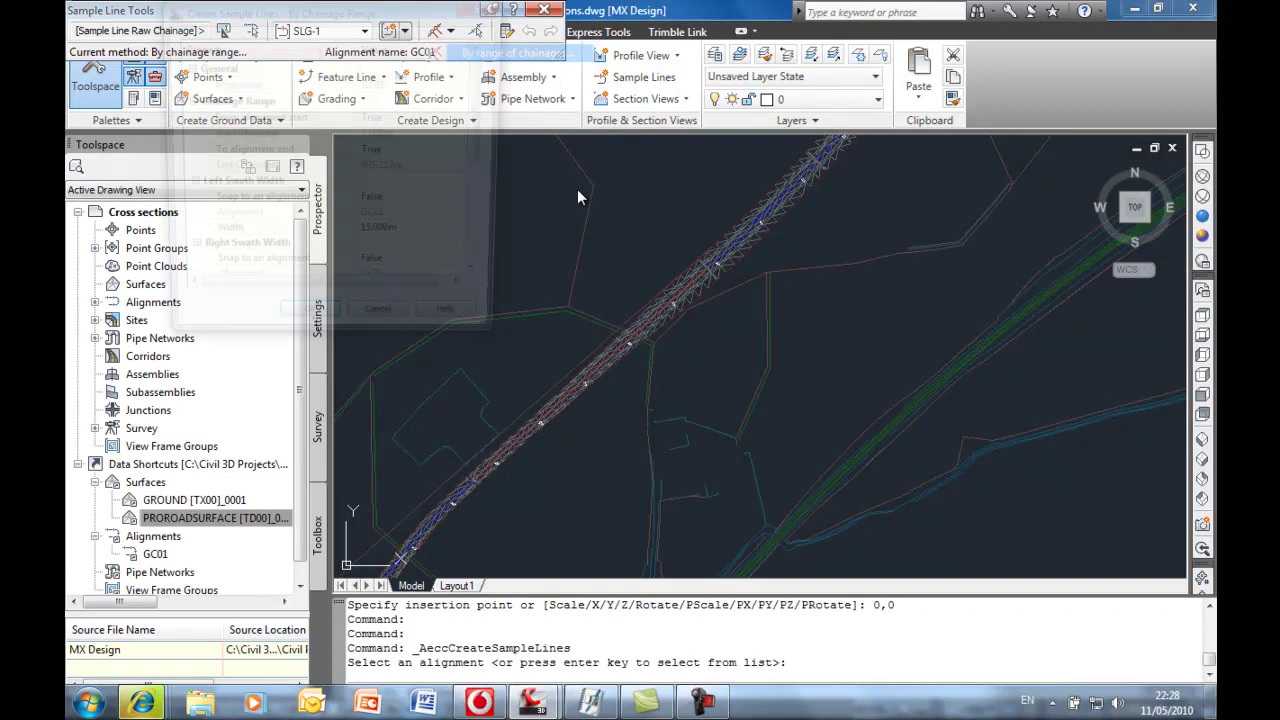
scroll(490, 250, "down", 5)
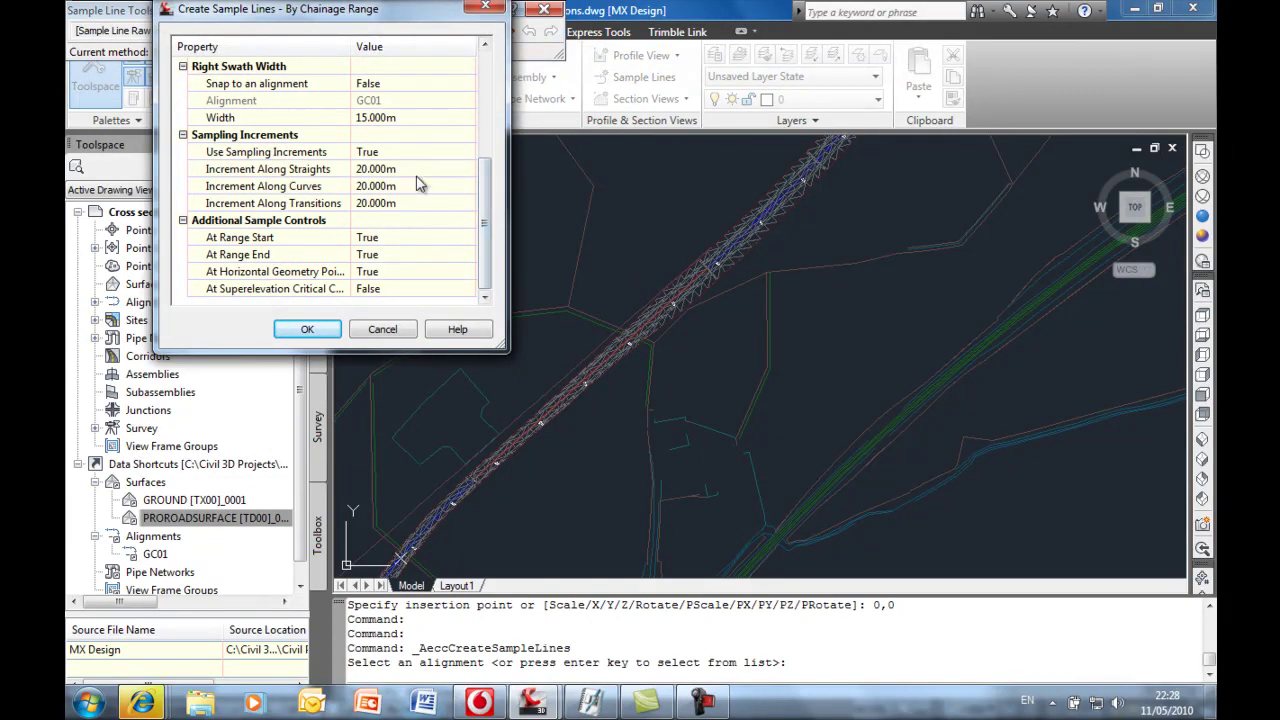
left_click(318, 329)
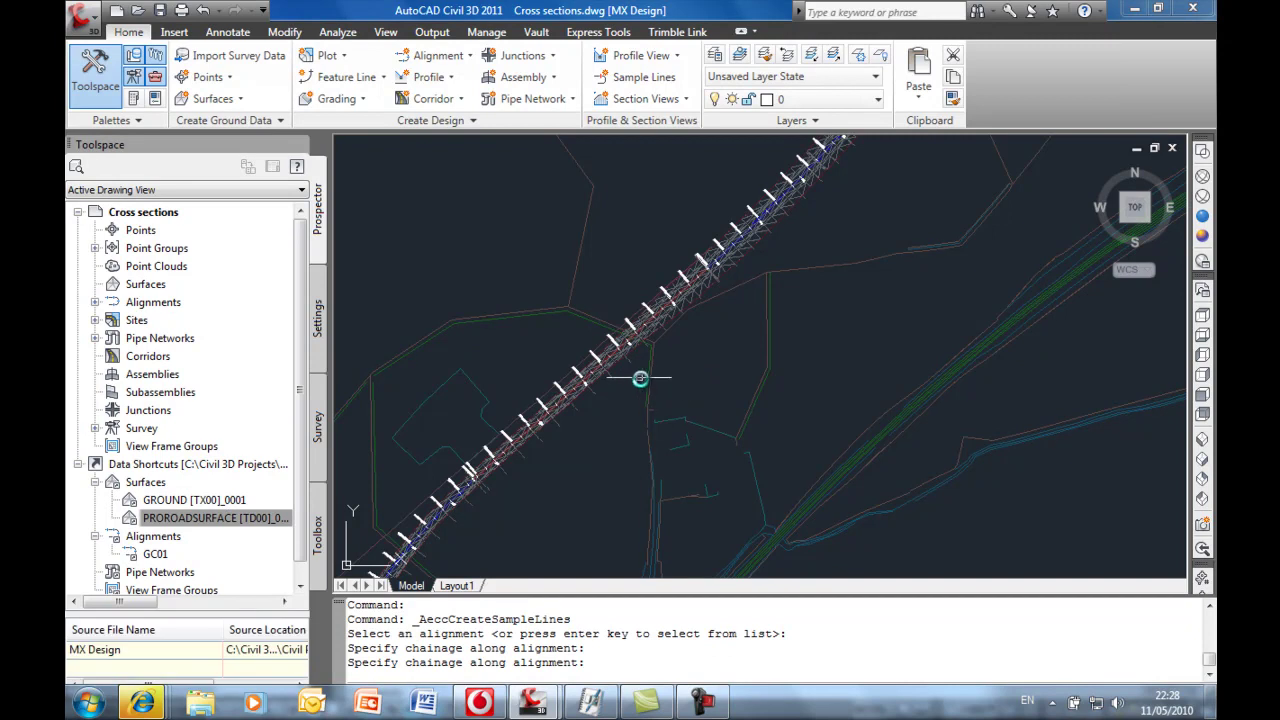
scroll(531, 317, "up", 4)
scroll(505, 300, "up", 2)
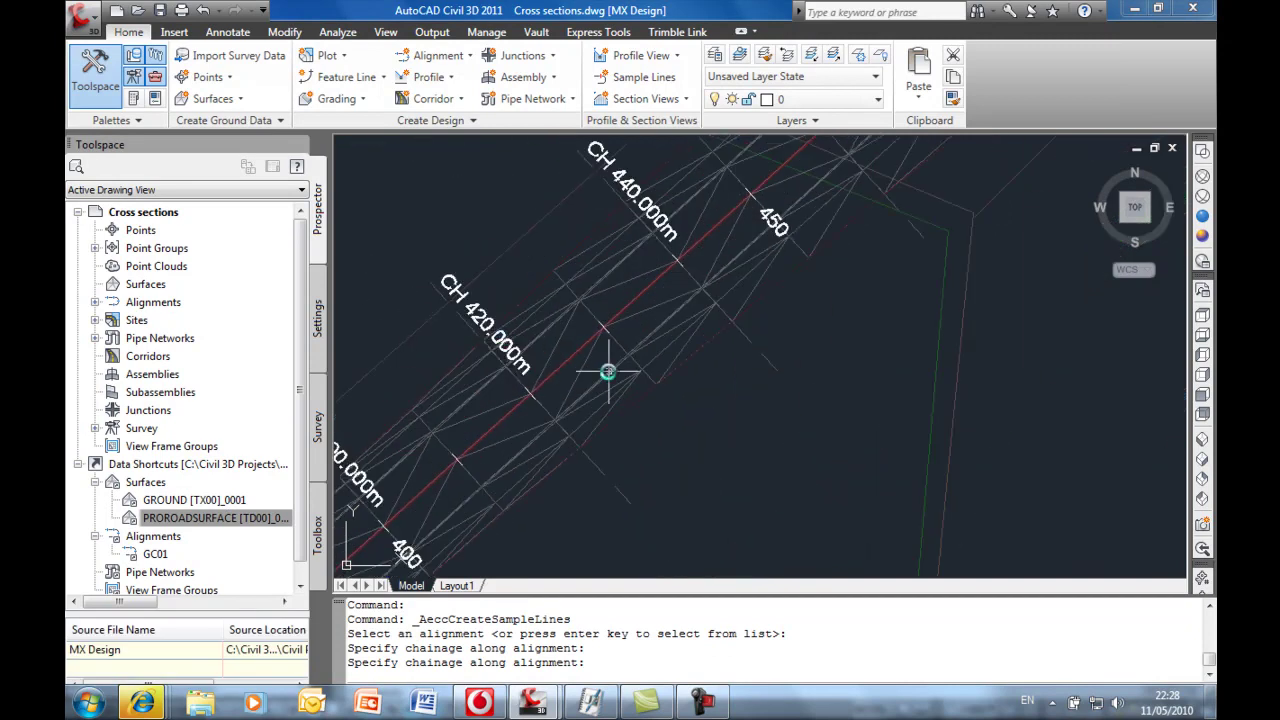
scroll(608, 371, "down", 8)
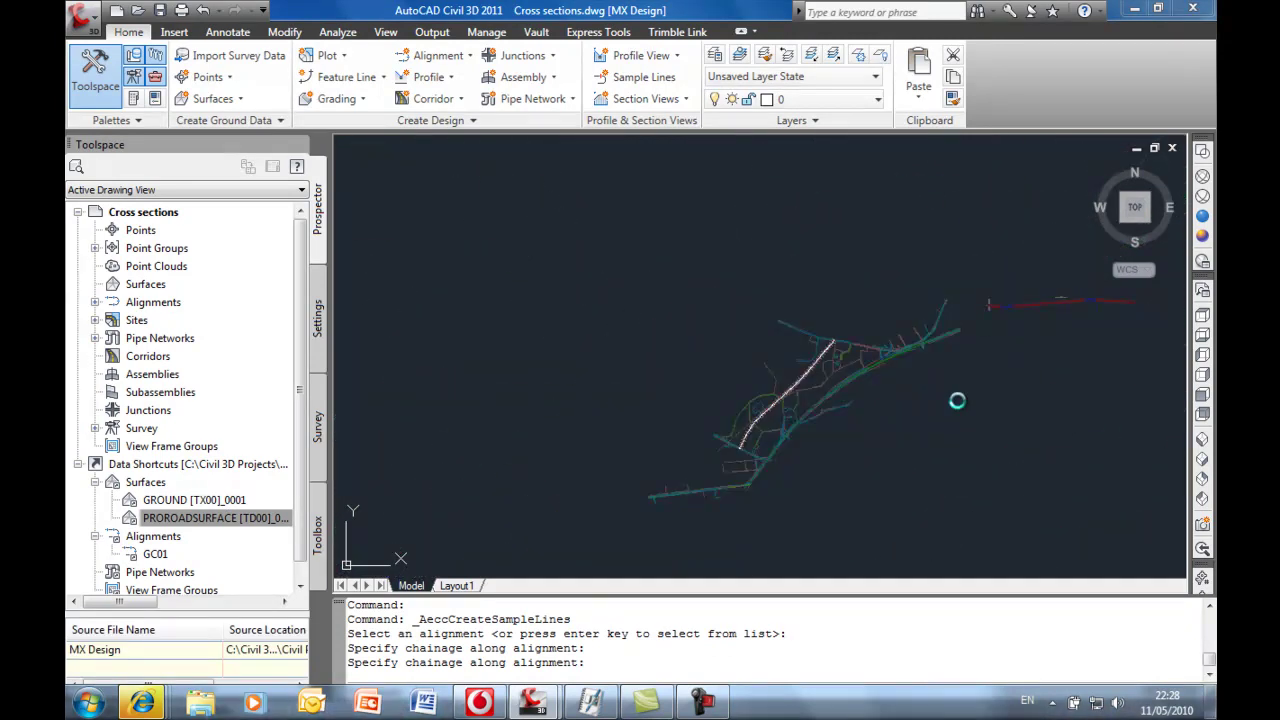
middle_click_drag(957, 400, 830, 341)
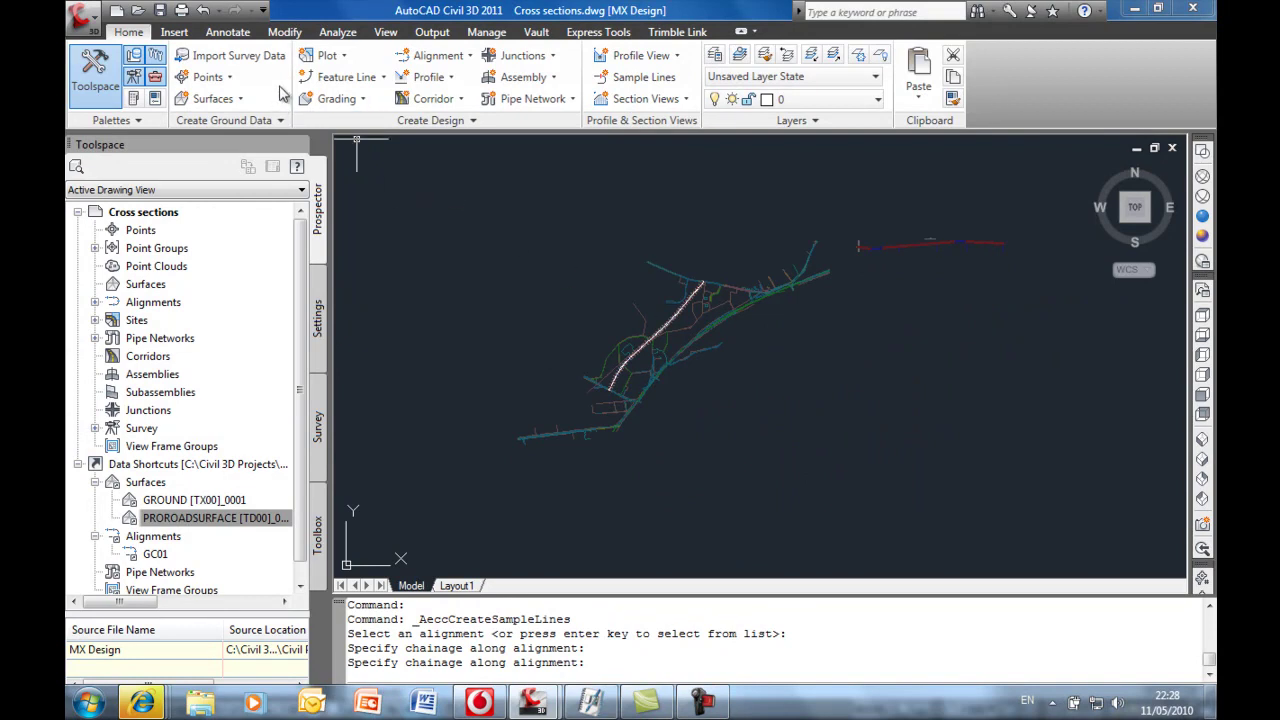
Step: Start Create Multiple Section Views with Production placement on the ISO A1 Section layout template
left_click(645, 98)
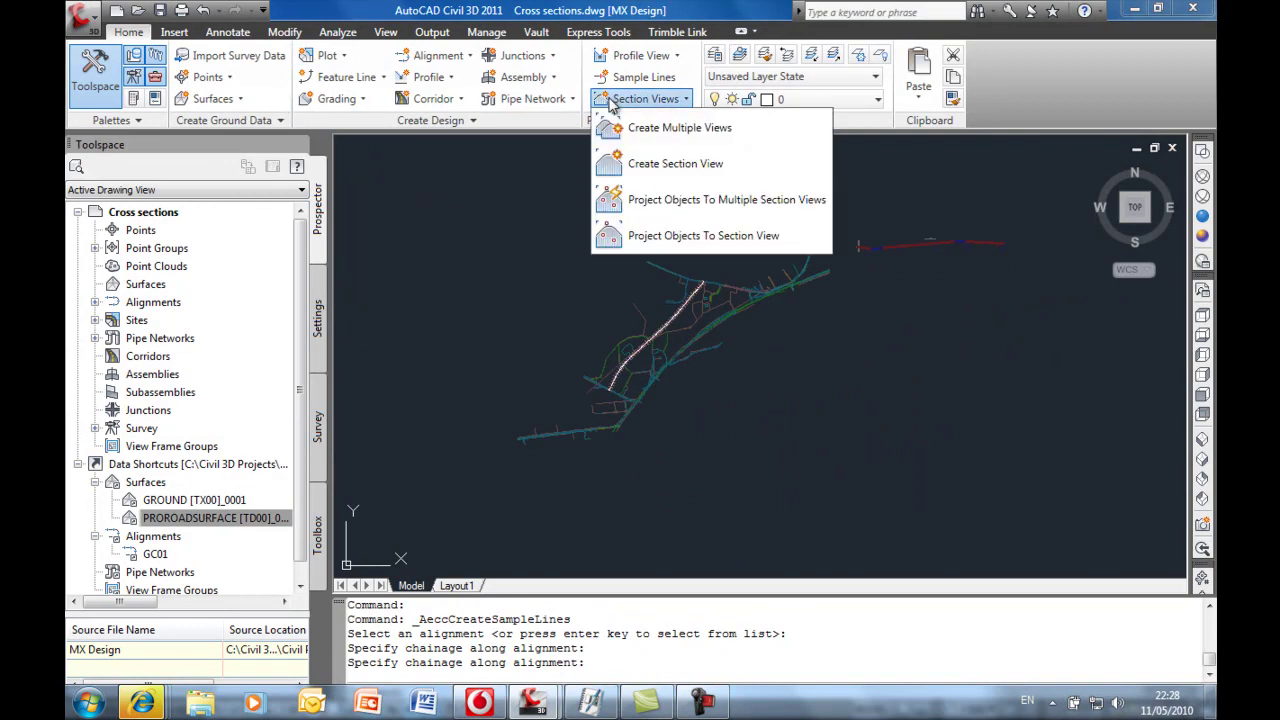
left_click(645, 135)
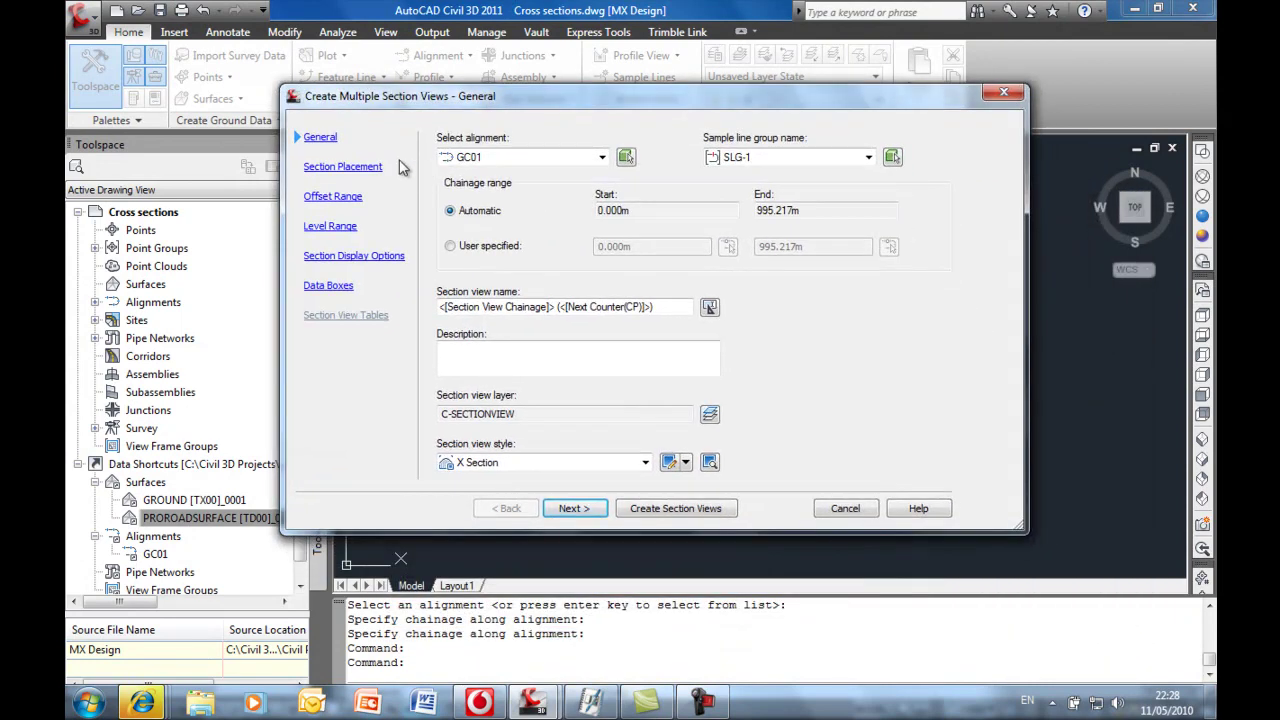
left_click(352, 167)
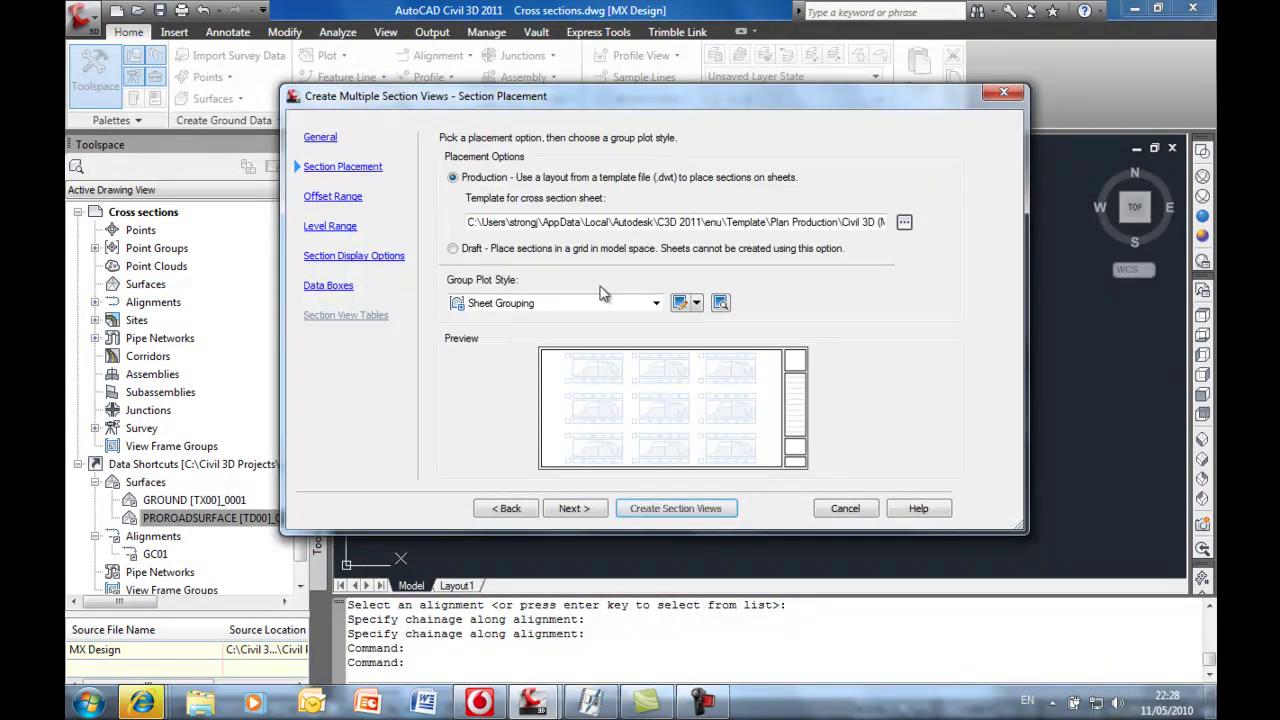
left_click(904, 223)
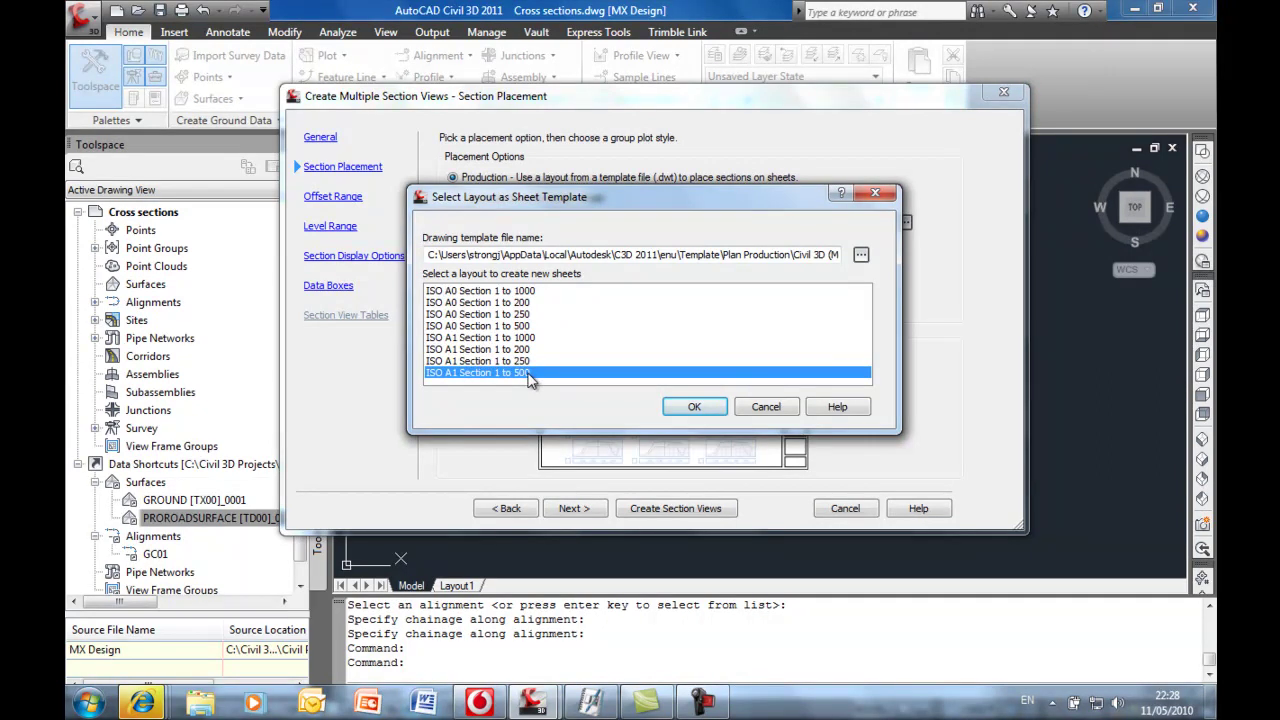
left_click(694, 406)
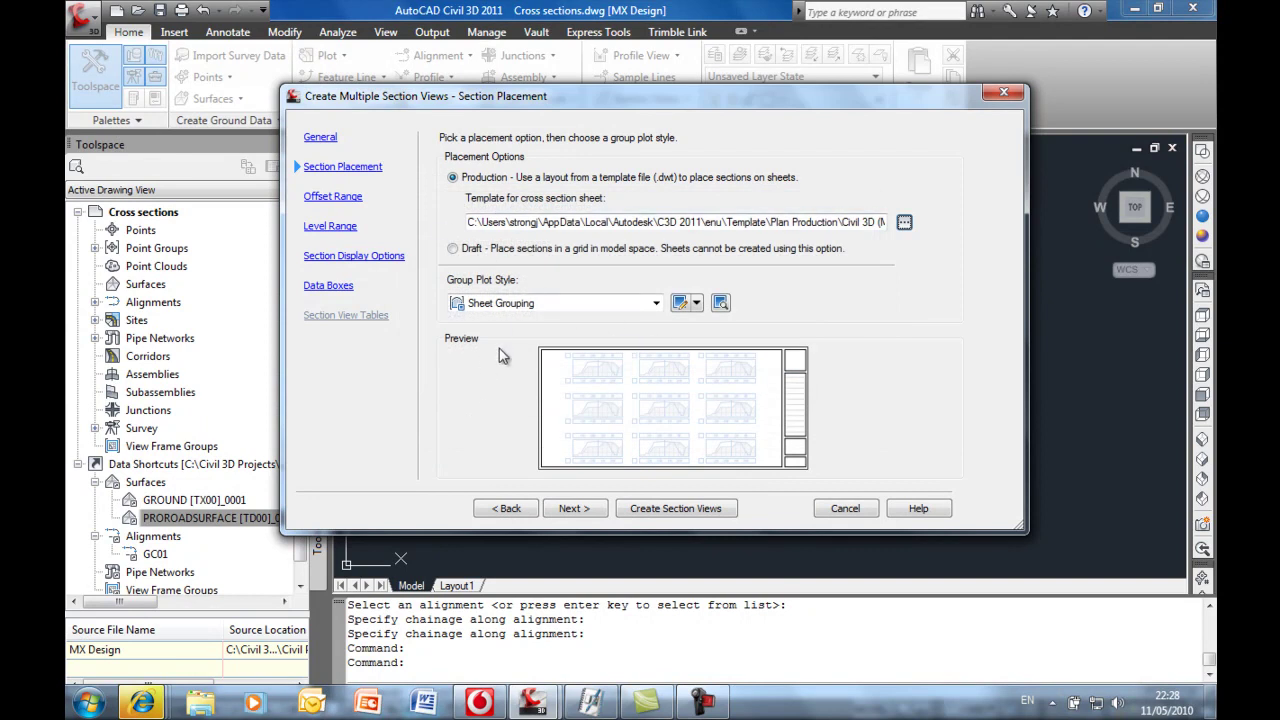
Step: Draw GROUND, clip the grid to PROROADSURFACE, and give GROUND the No Labels set
left_click(348, 199)
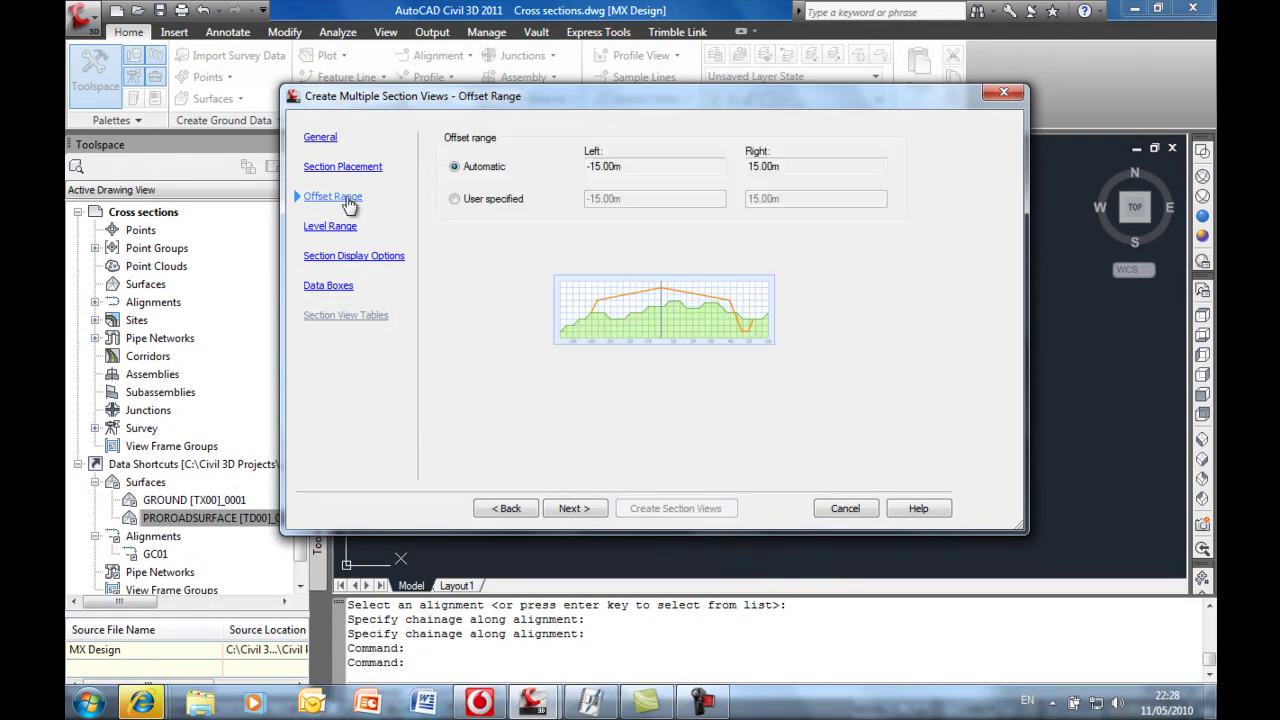
left_click(338, 228)
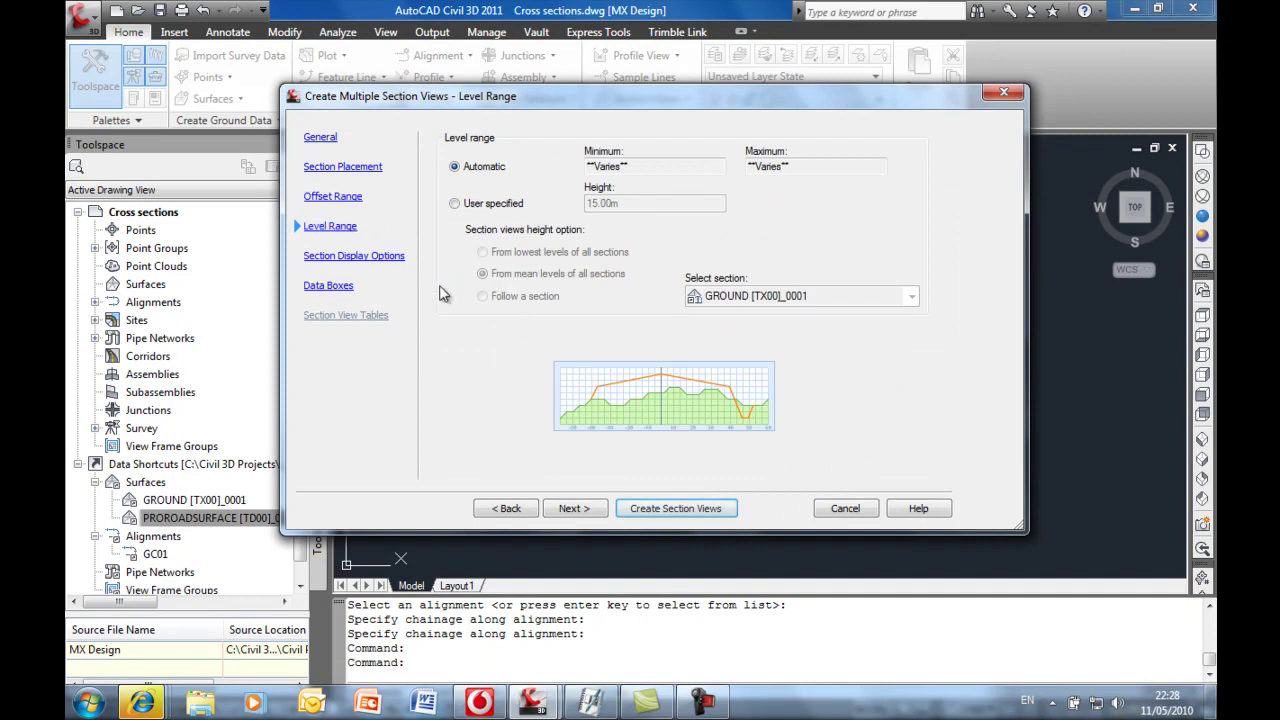
left_click(354, 256)
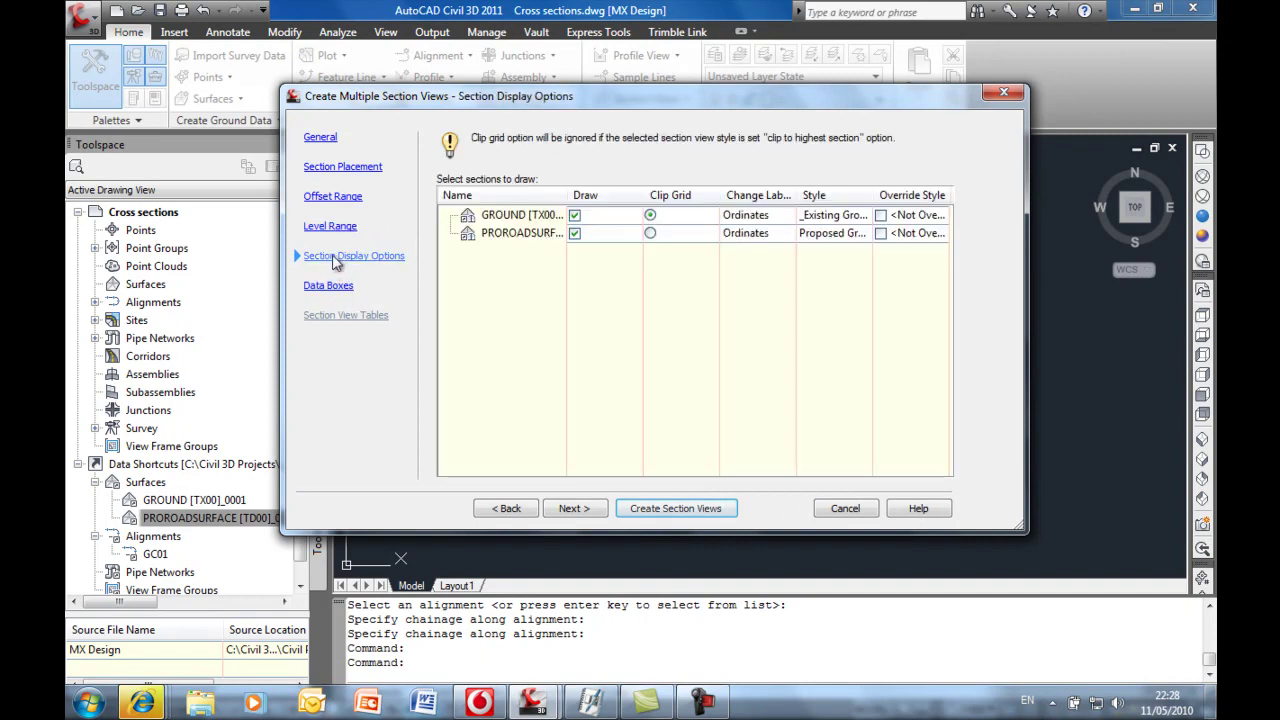
left_click(575, 216)
left_click(651, 234)
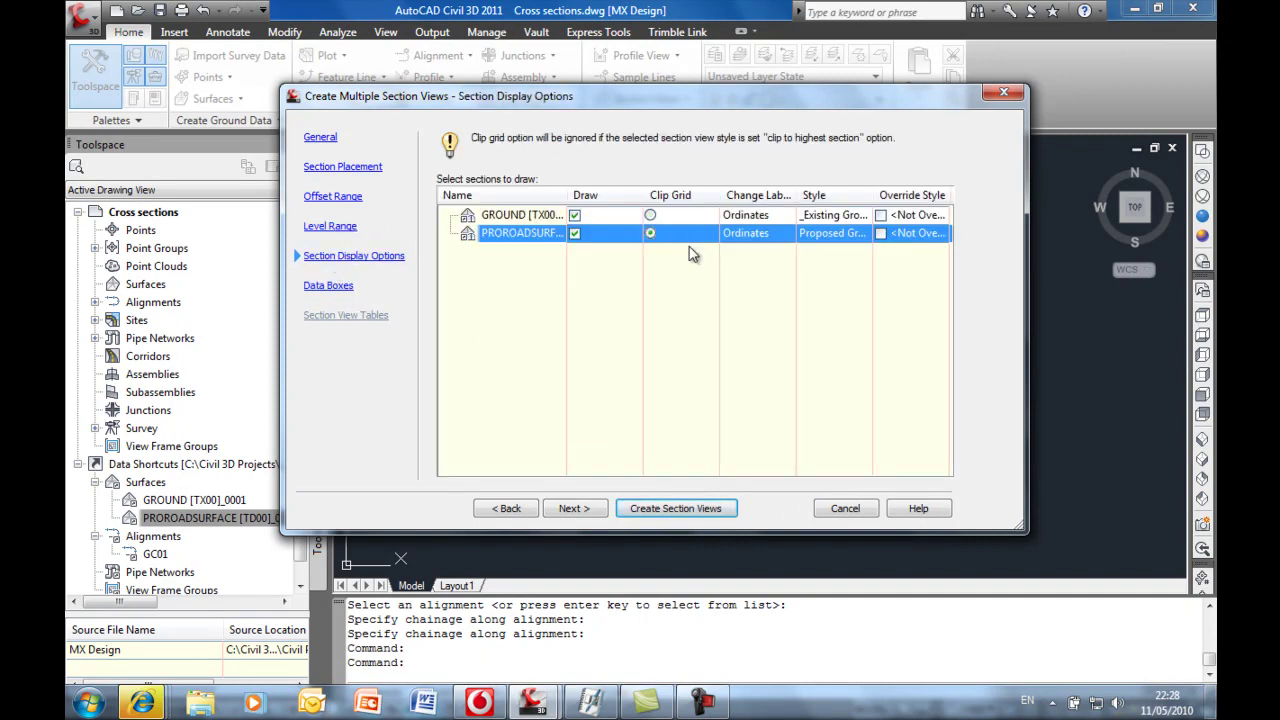
left_click(763, 218)
left_click(754, 419)
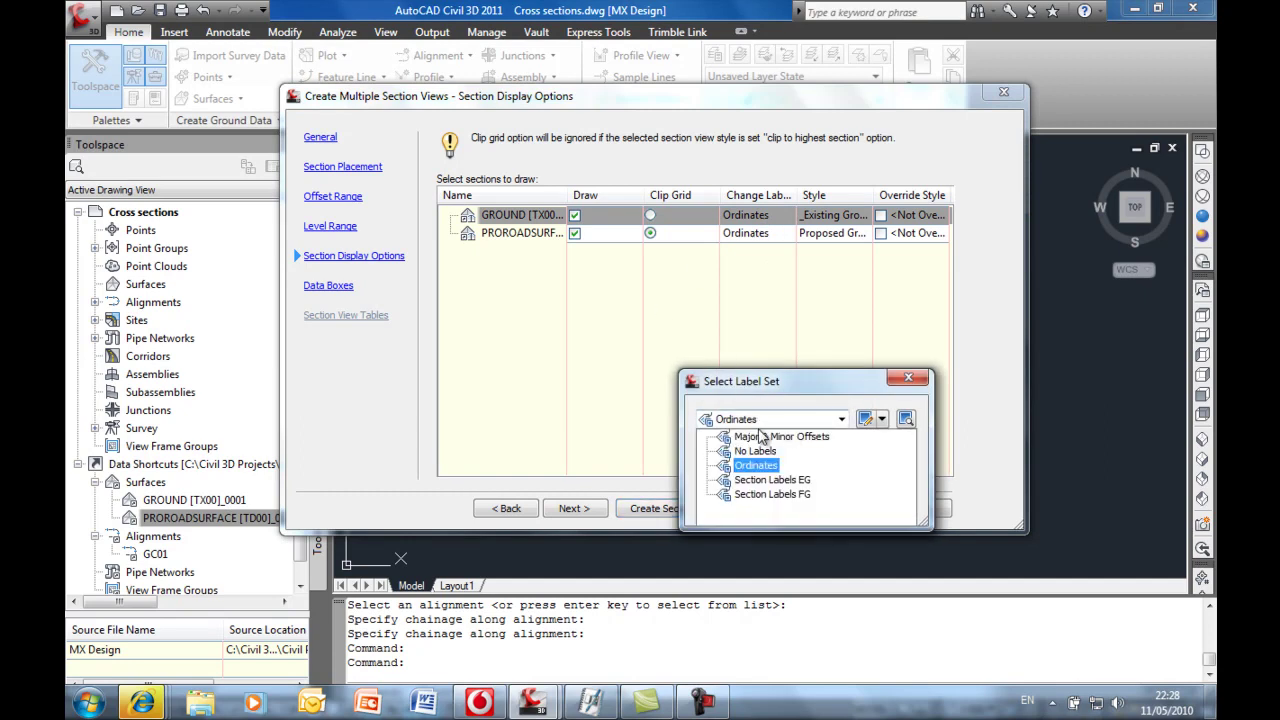
left_click(757, 452)
left_click(729, 505)
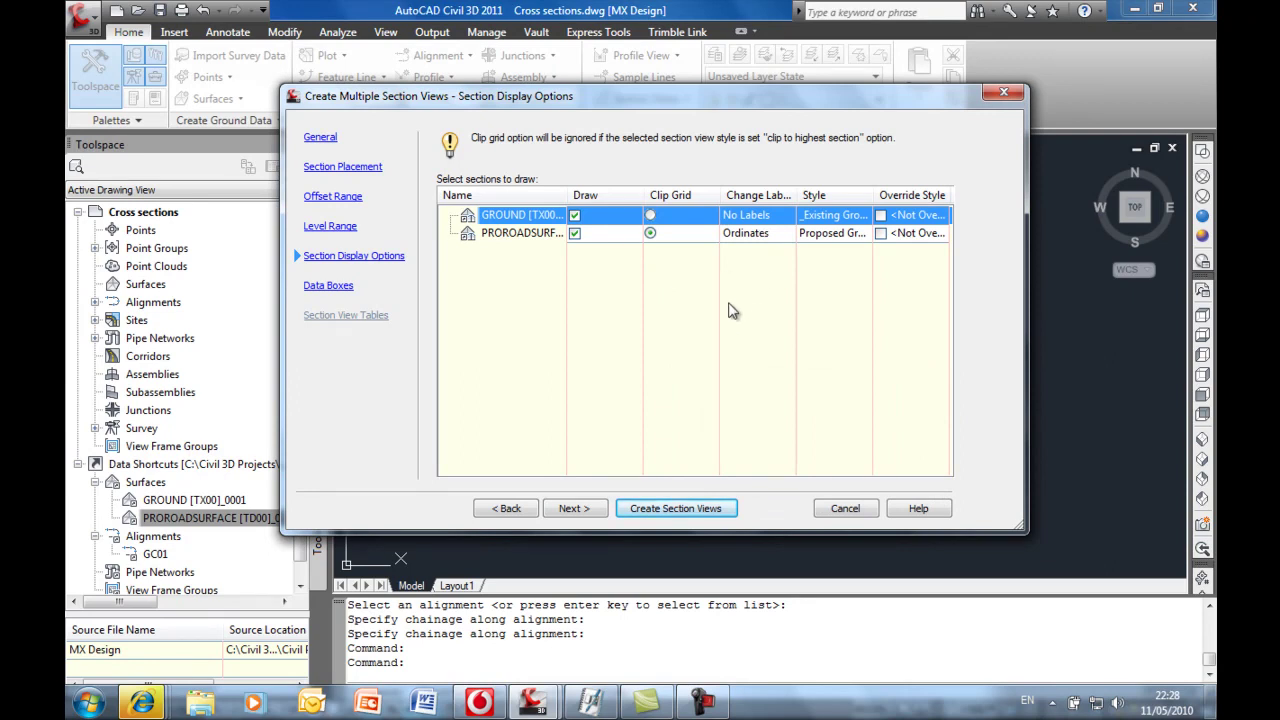
Step: Set data box Surface1 to PROROADSURFACE and Surface2 to GROUND [TX00]_0001, then create the views
left_click(330, 287)
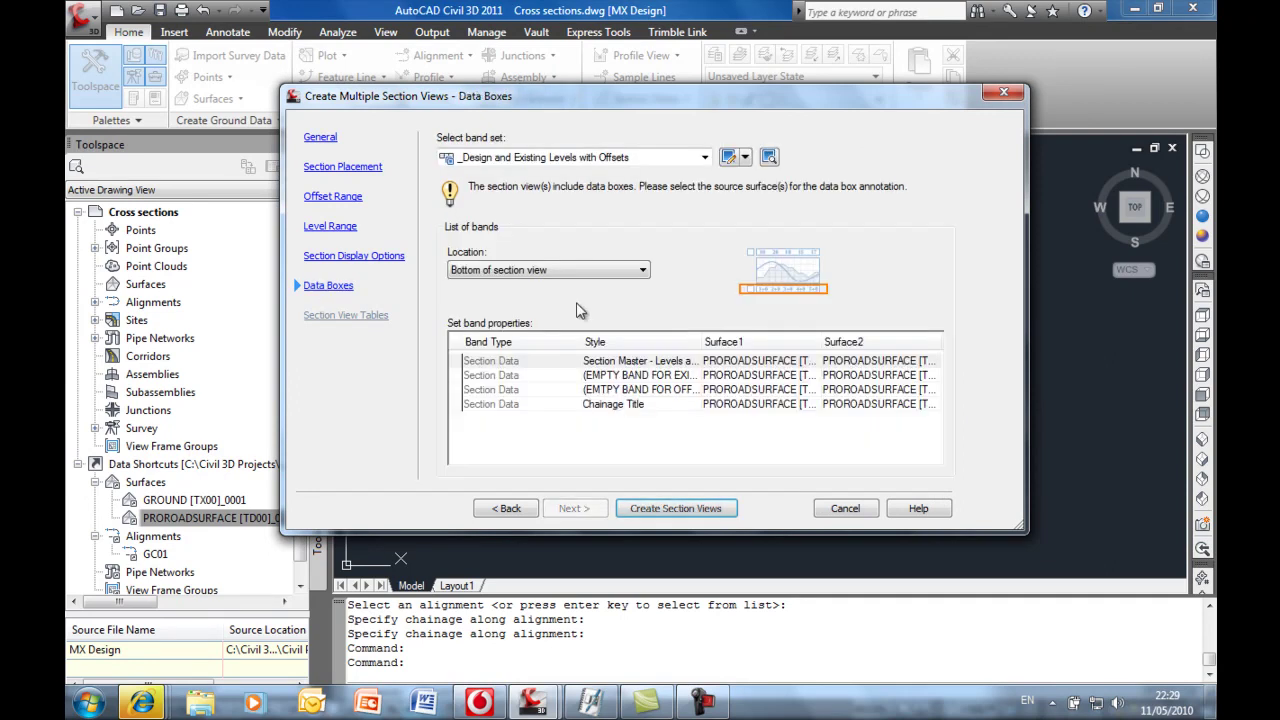
left_click(785, 368)
left_click(888, 363)
left_click(790, 377)
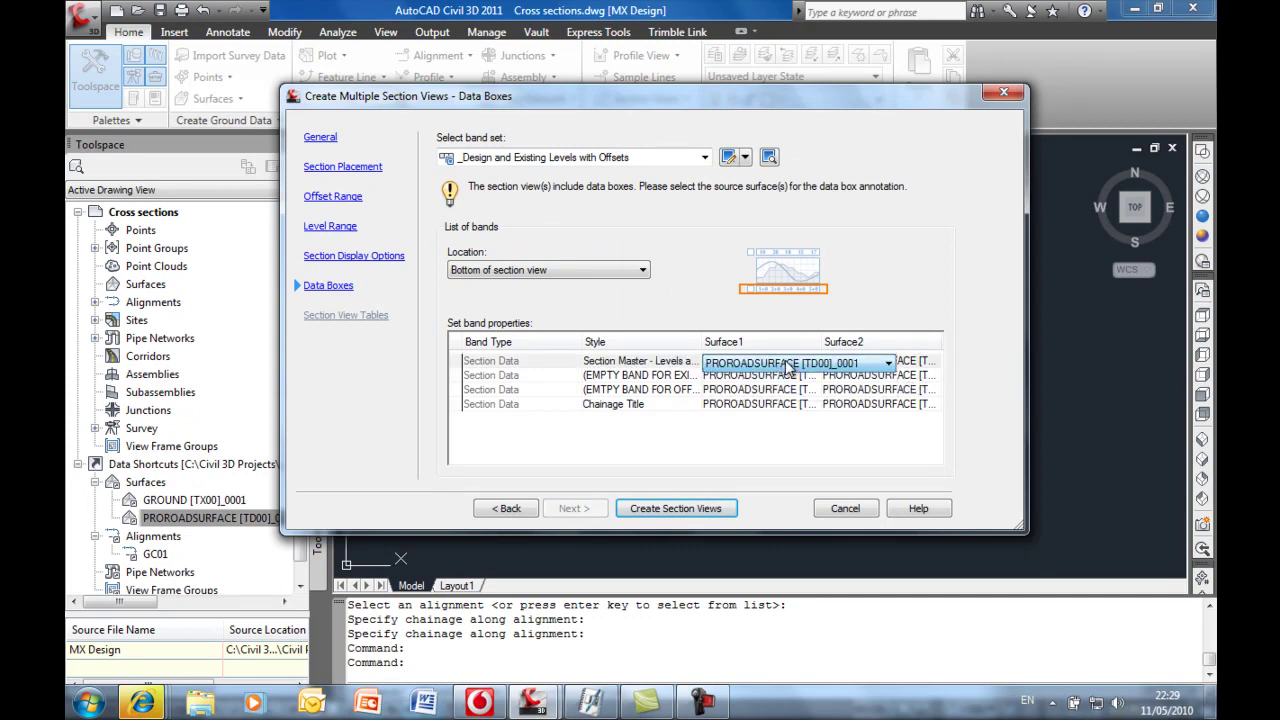
left_click(921, 362)
left_click(930, 363)
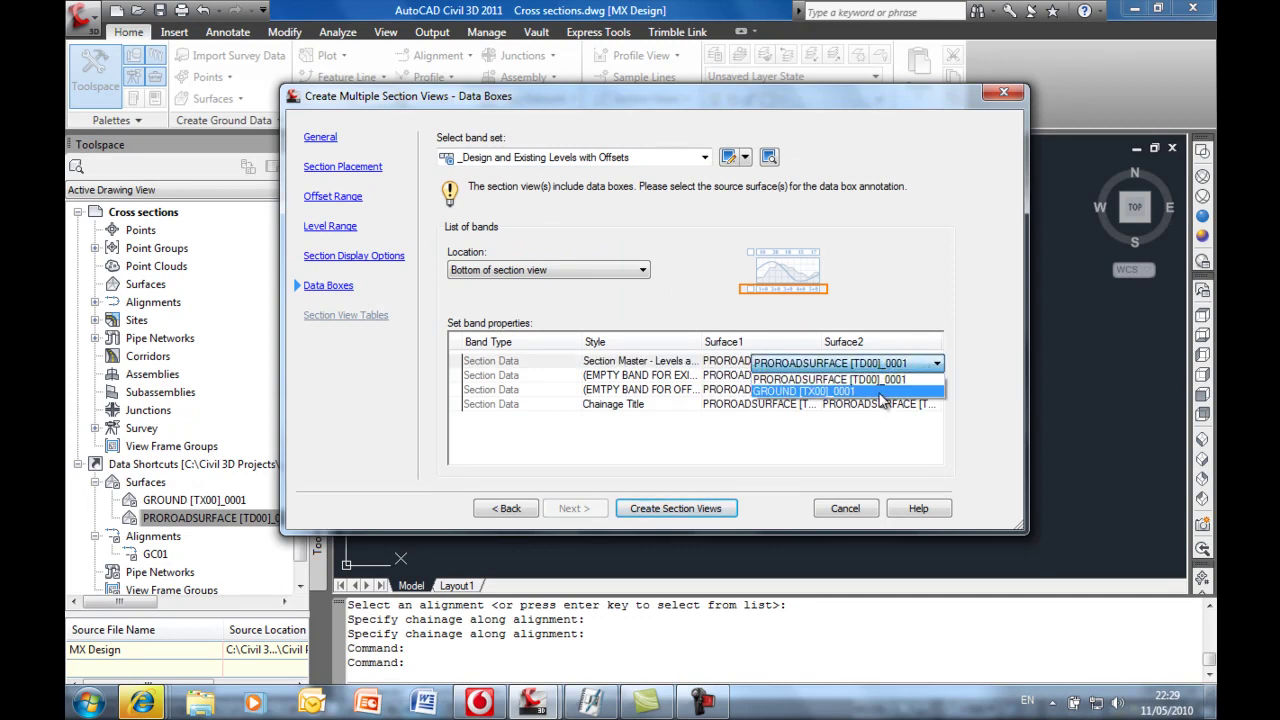
left_click(882, 392)
left_click(672, 507)
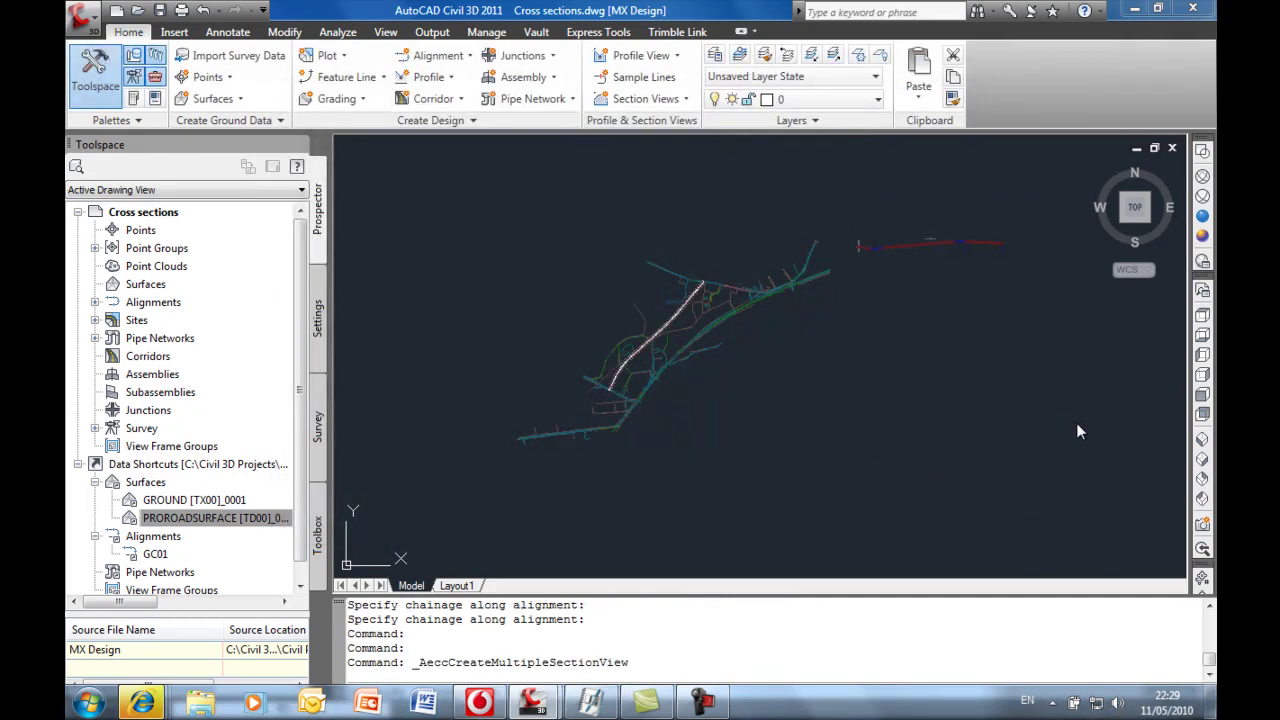
Step: Place the section views' origin, then zoom into one section to inspect its level and offset bands
left_click(929, 386)
middle_click_drag(882, 406, 882, 375)
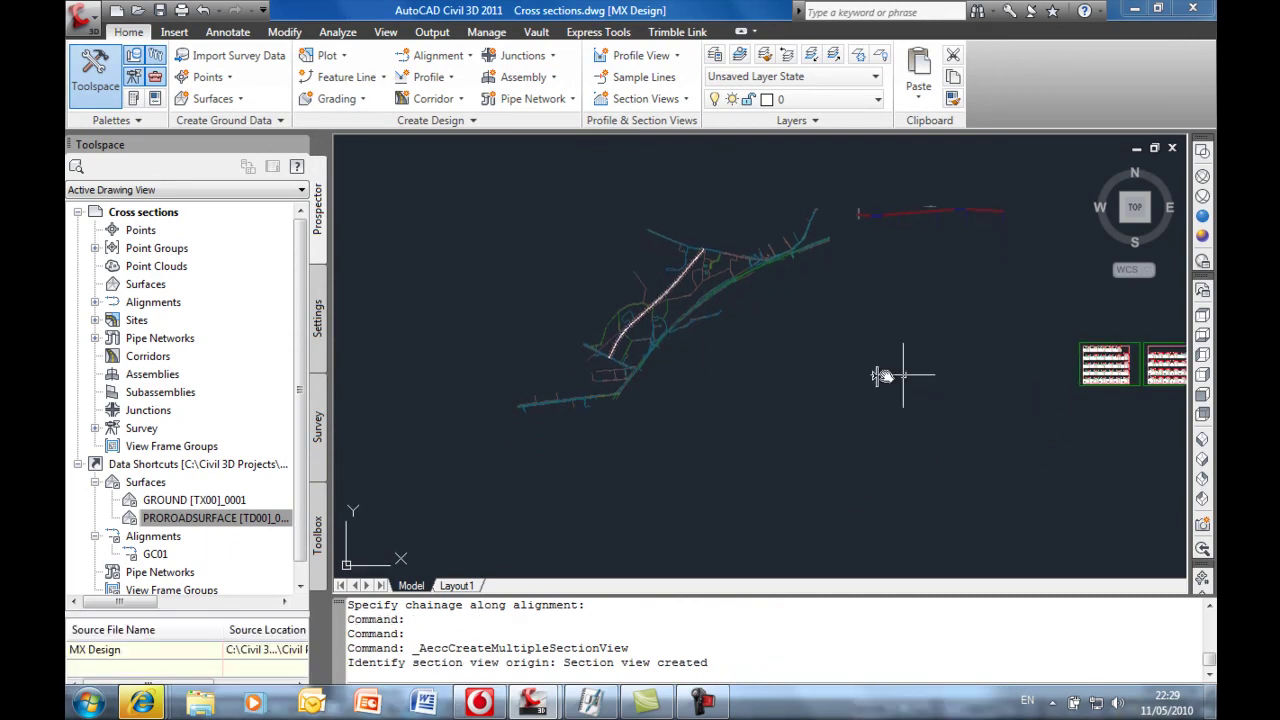
middle_click(1050, 418)
scroll(1051, 434, "up", 6)
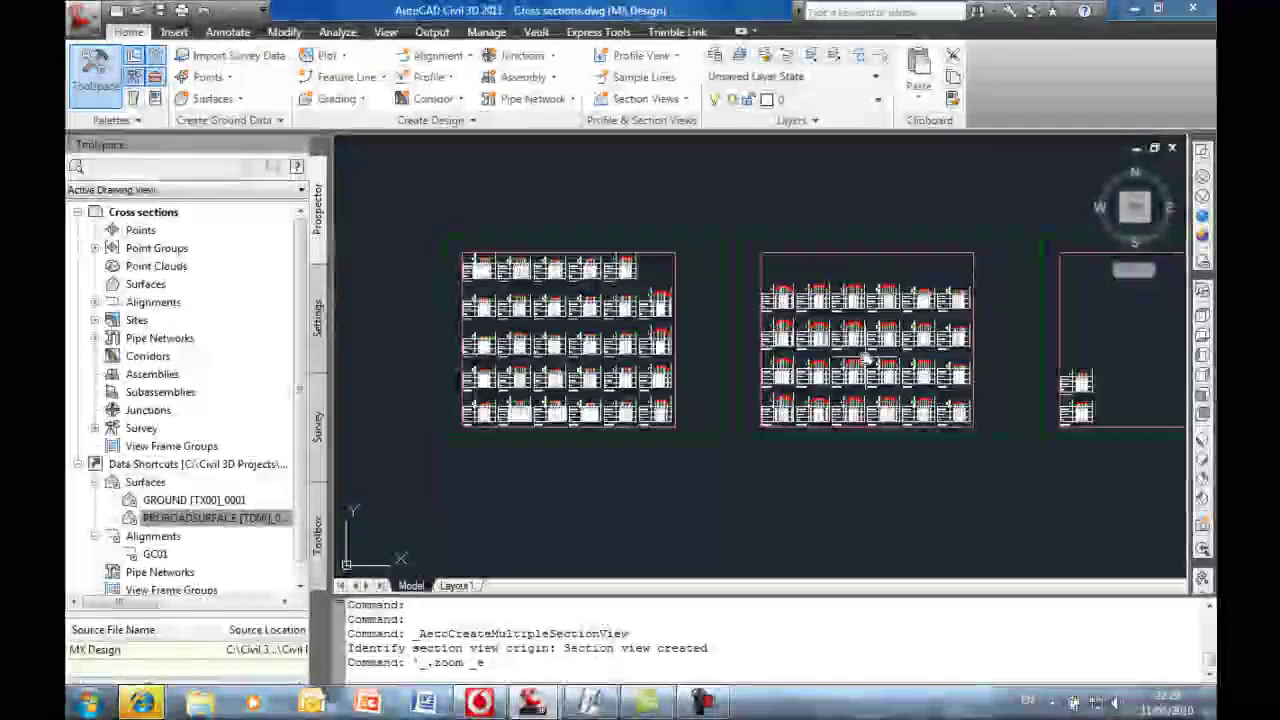
scroll(866, 359, "up", 10)
middle_click_drag(775, 409, 789, 220)
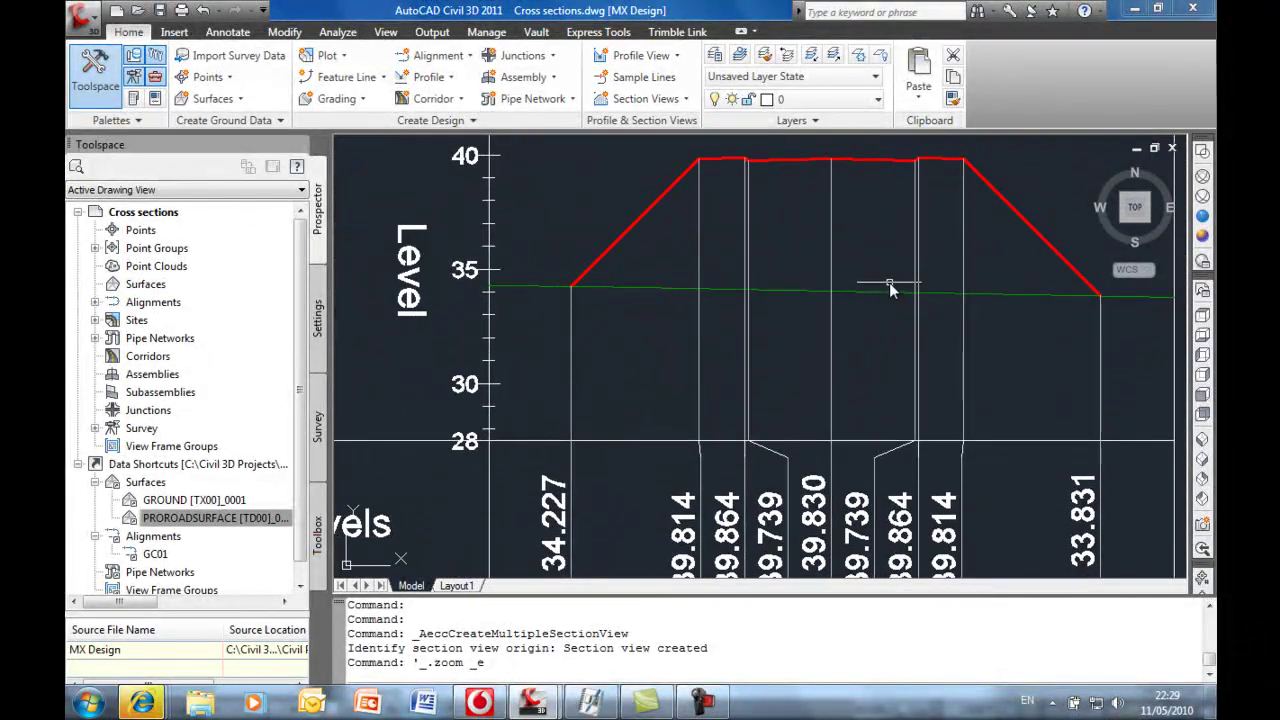
scroll(888, 290, "down", 6)
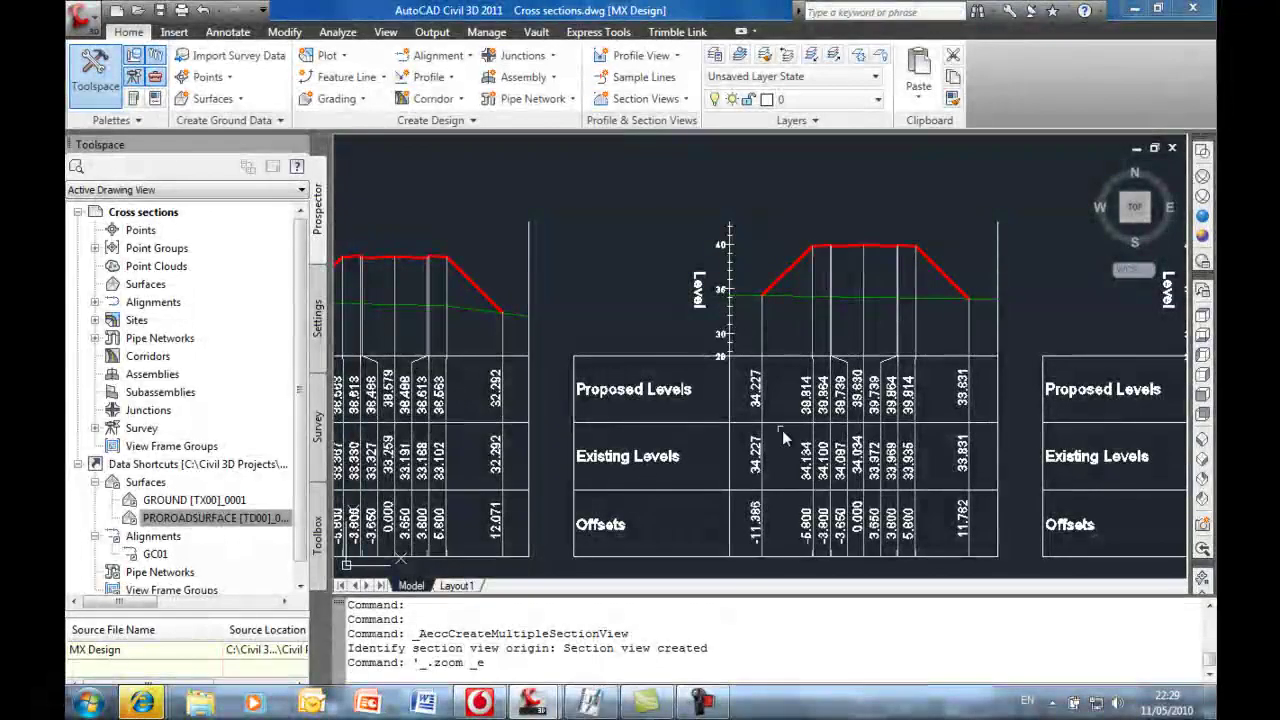
middle_click_drag(727, 508, 724, 497)
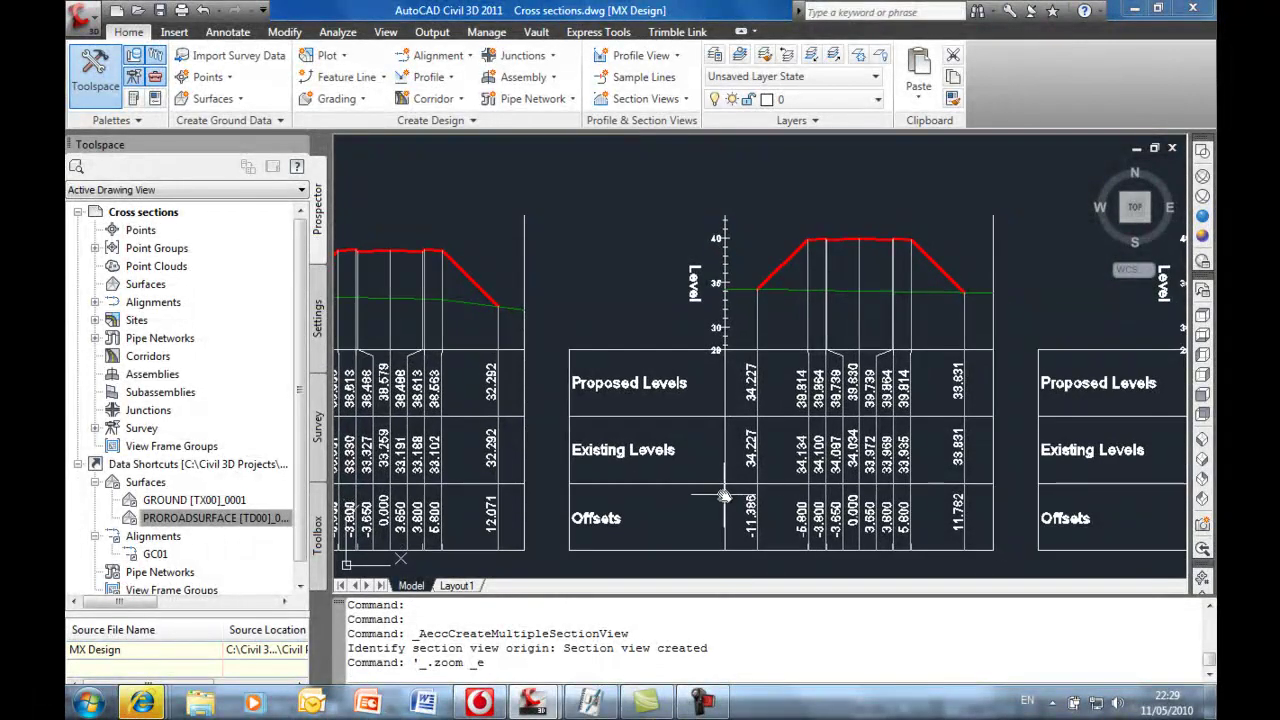
scroll(724, 497, "down", 8)
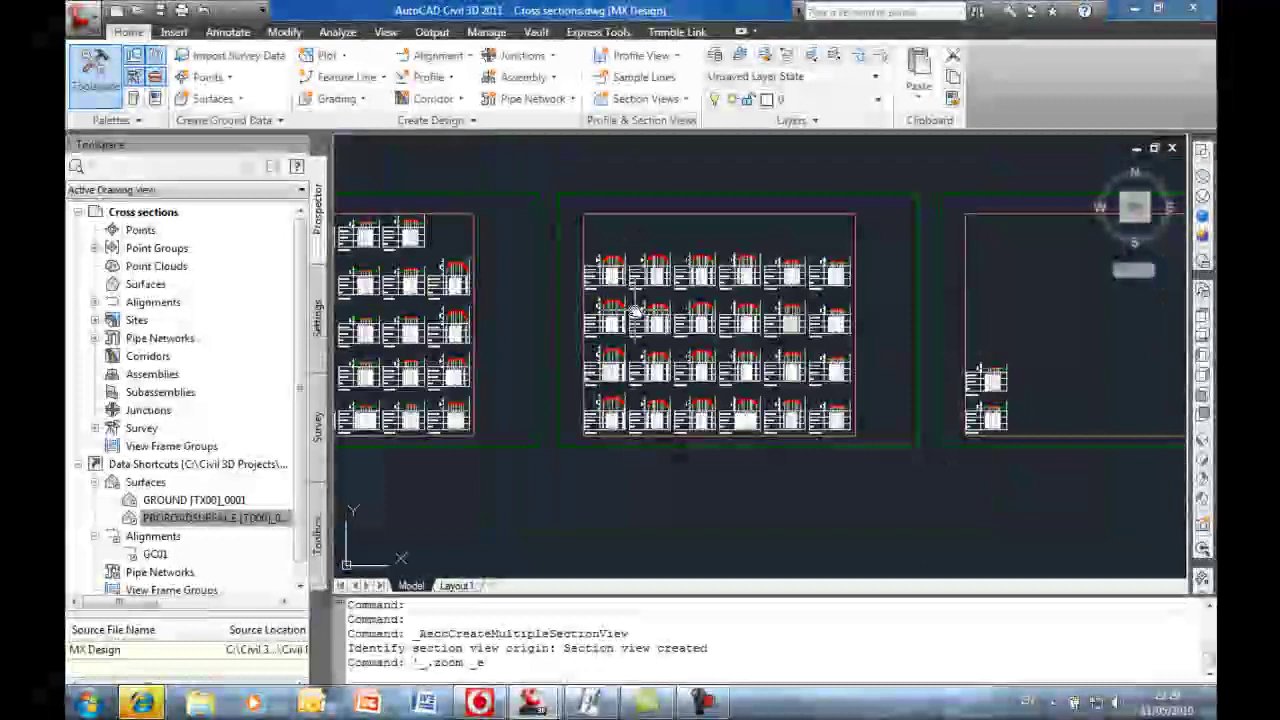
Step: Run Create Section Sheets into a new sheet set, saving the drawing when prompted
left_click(430, 33)
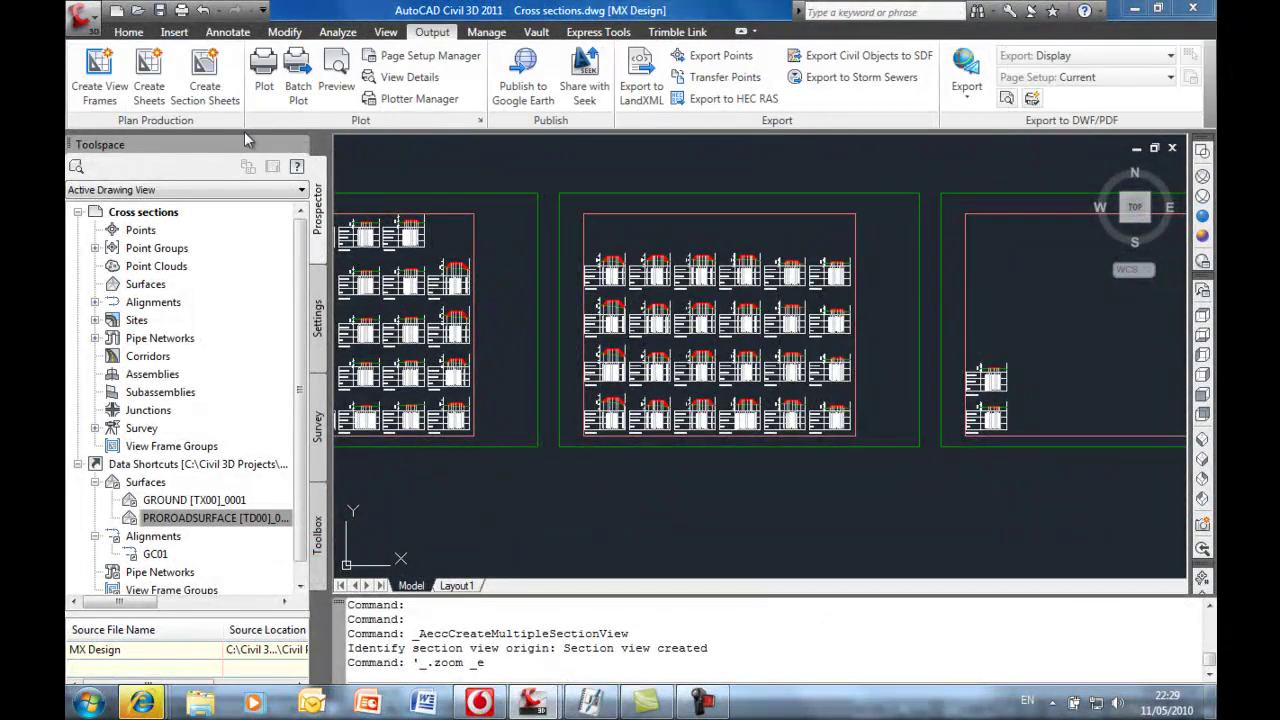
left_click(208, 78)
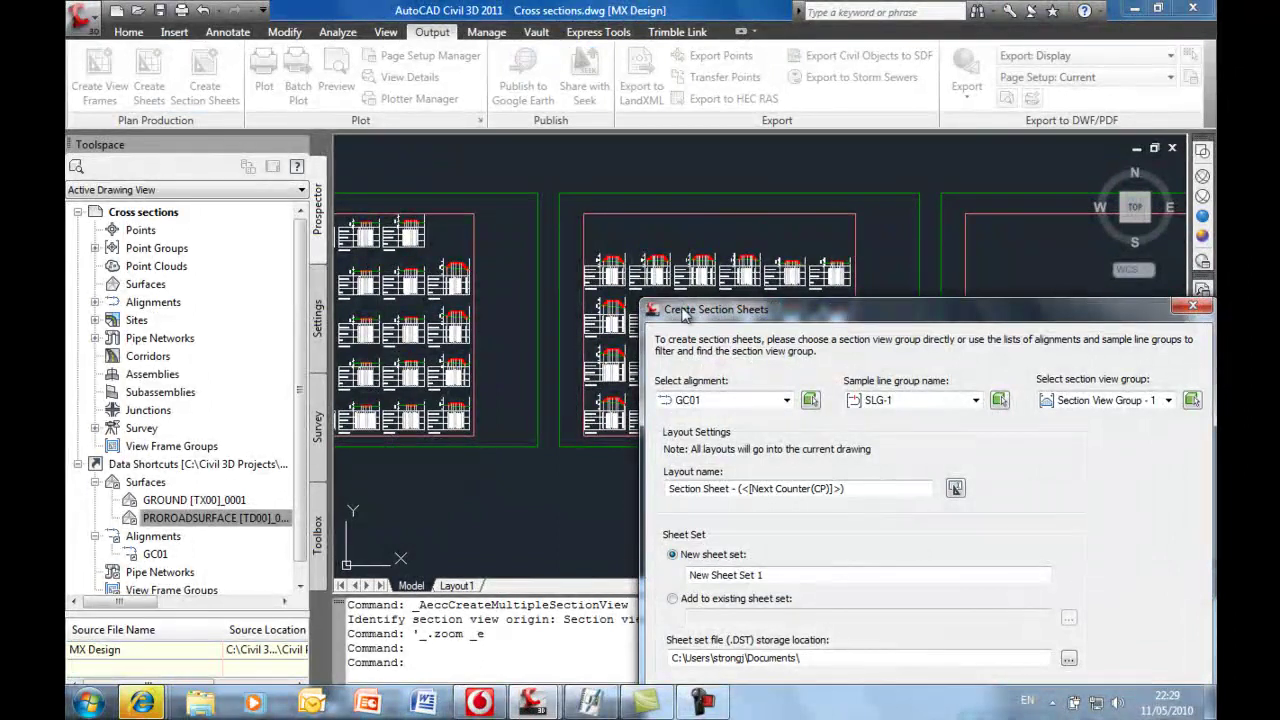
left_click_drag(683, 314, 468, 128)
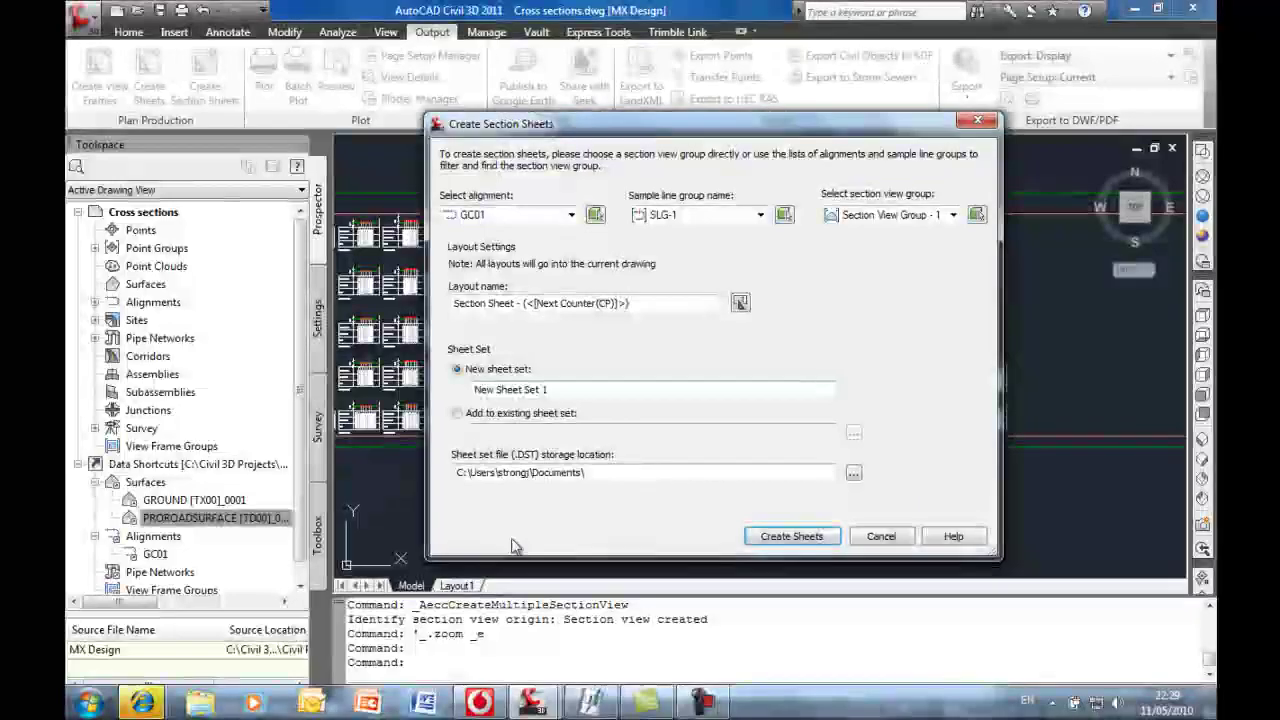
left_click(776, 536)
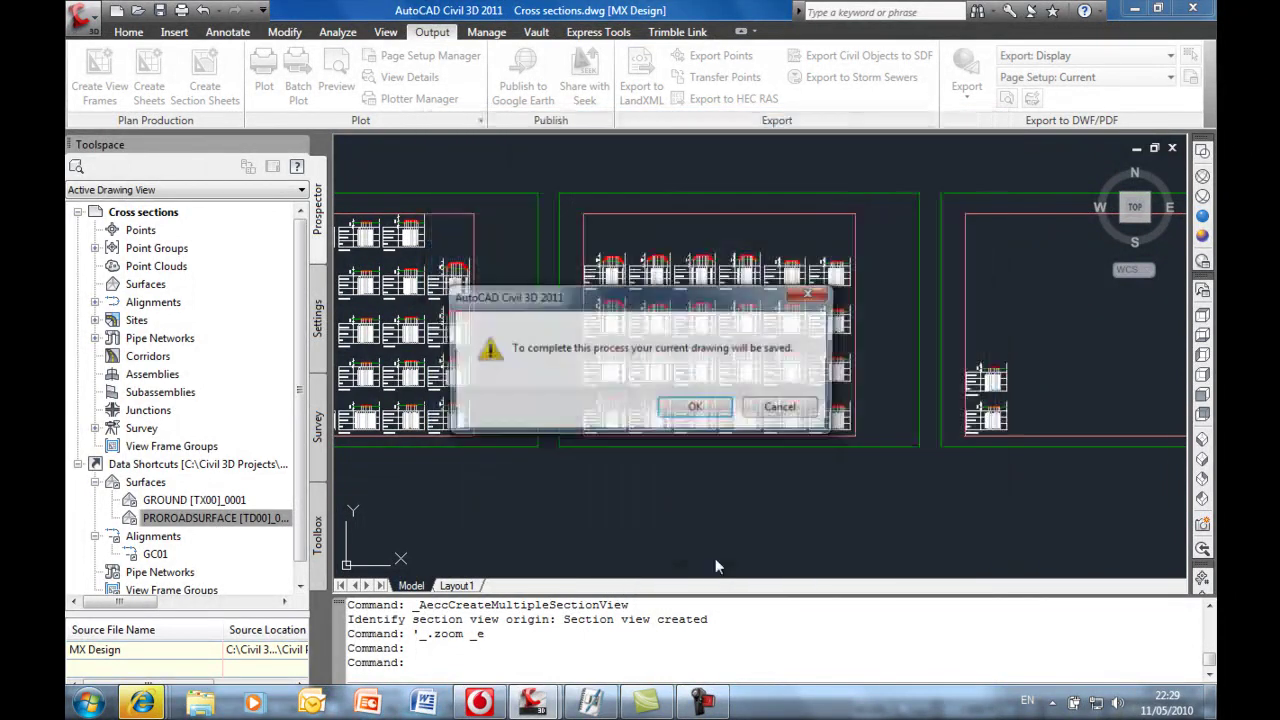
left_click(697, 408)
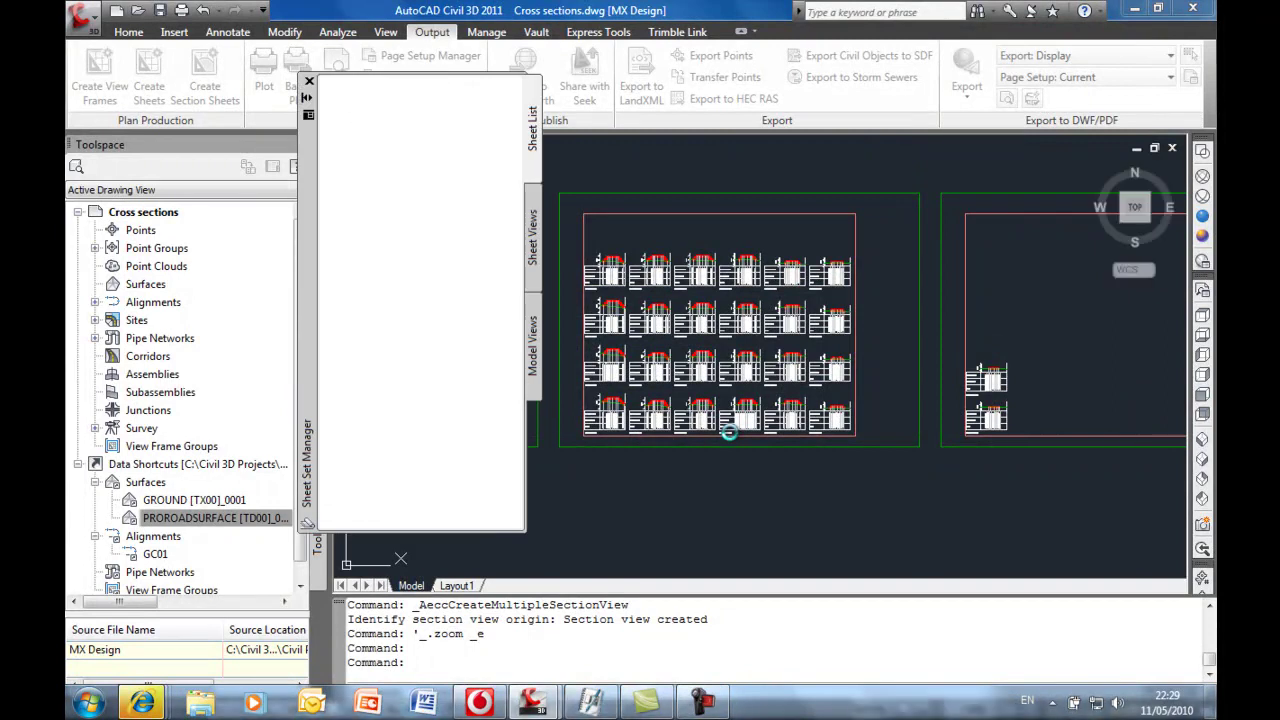
left_click(309, 80)
Step: Inspect the cross-sections on Section Sheet - (1), then switch to MX Design.dwg
left_click(530, 586)
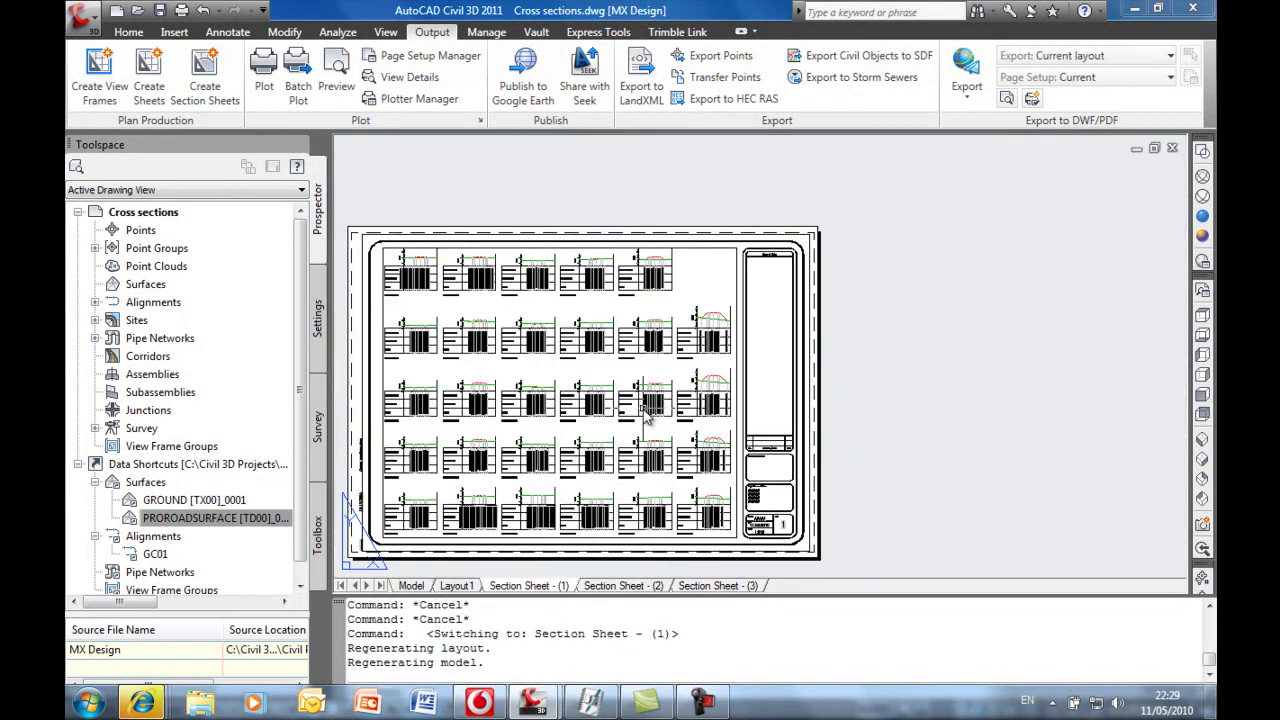
middle_click_drag(398, 432, 460, 394)
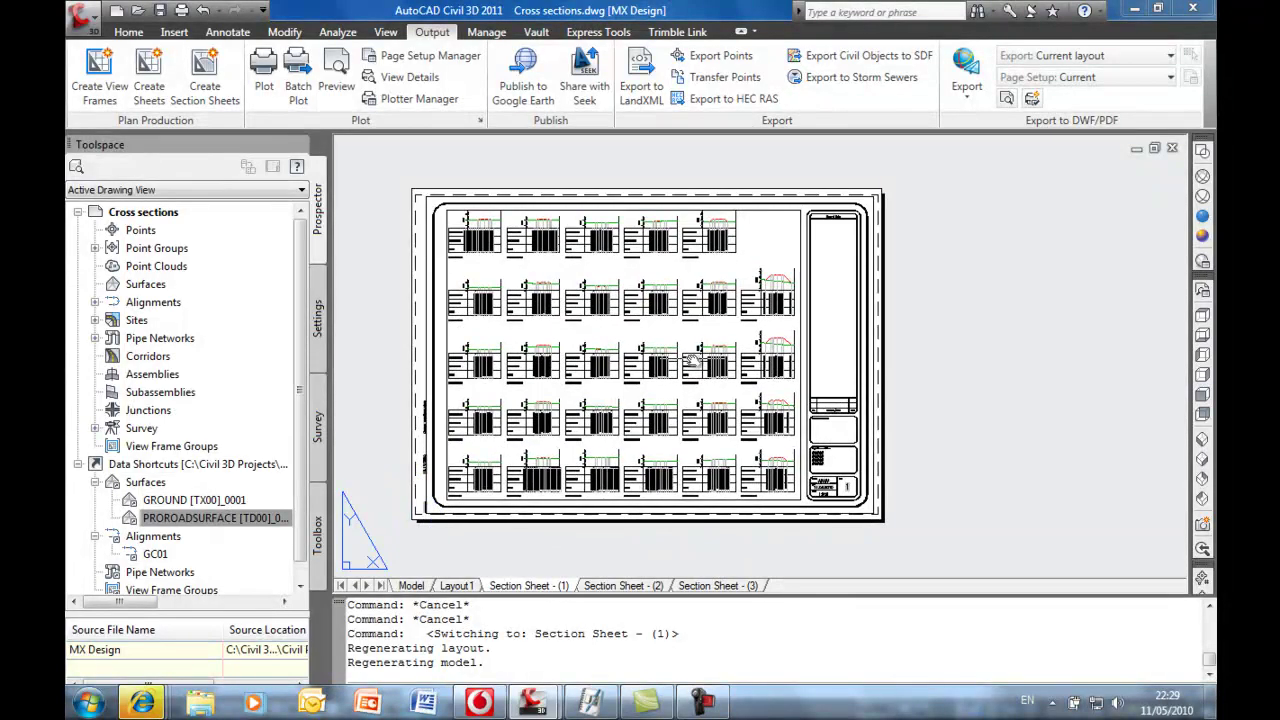
scroll(818, 430, "up", 5)
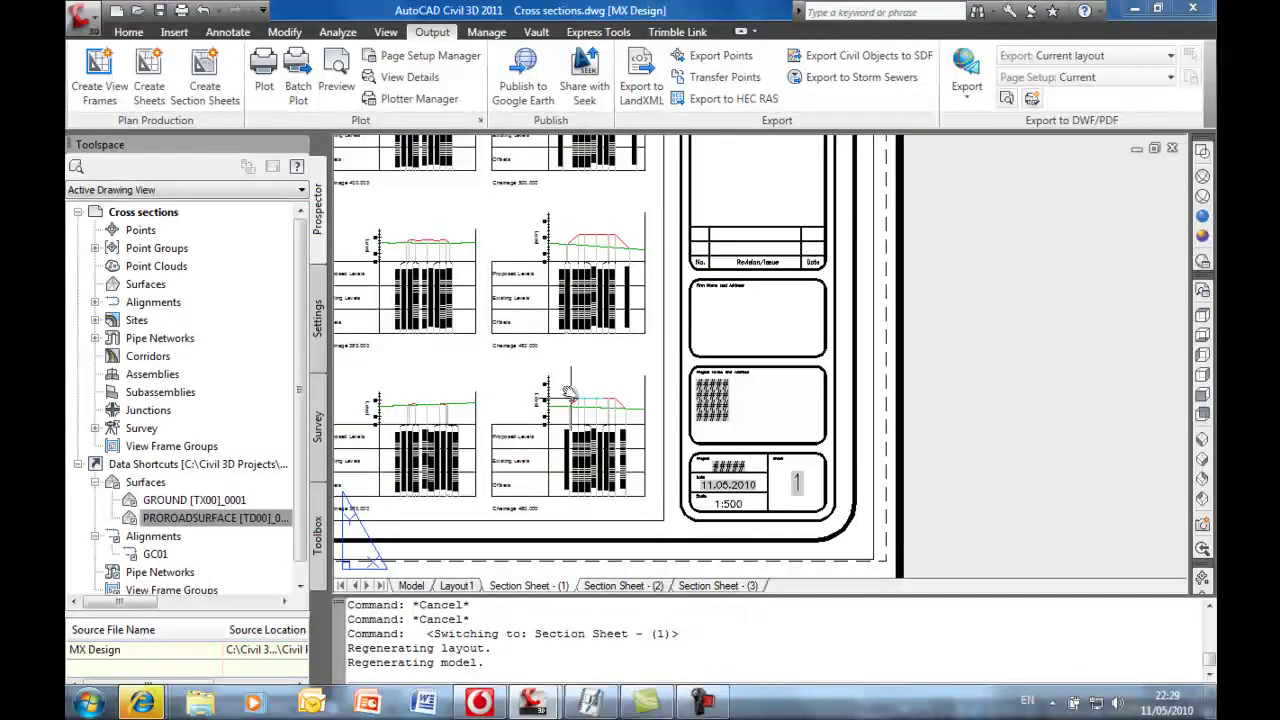
scroll(565, 378, "down", 6)
middle_click_drag(565, 378, 655, 428)
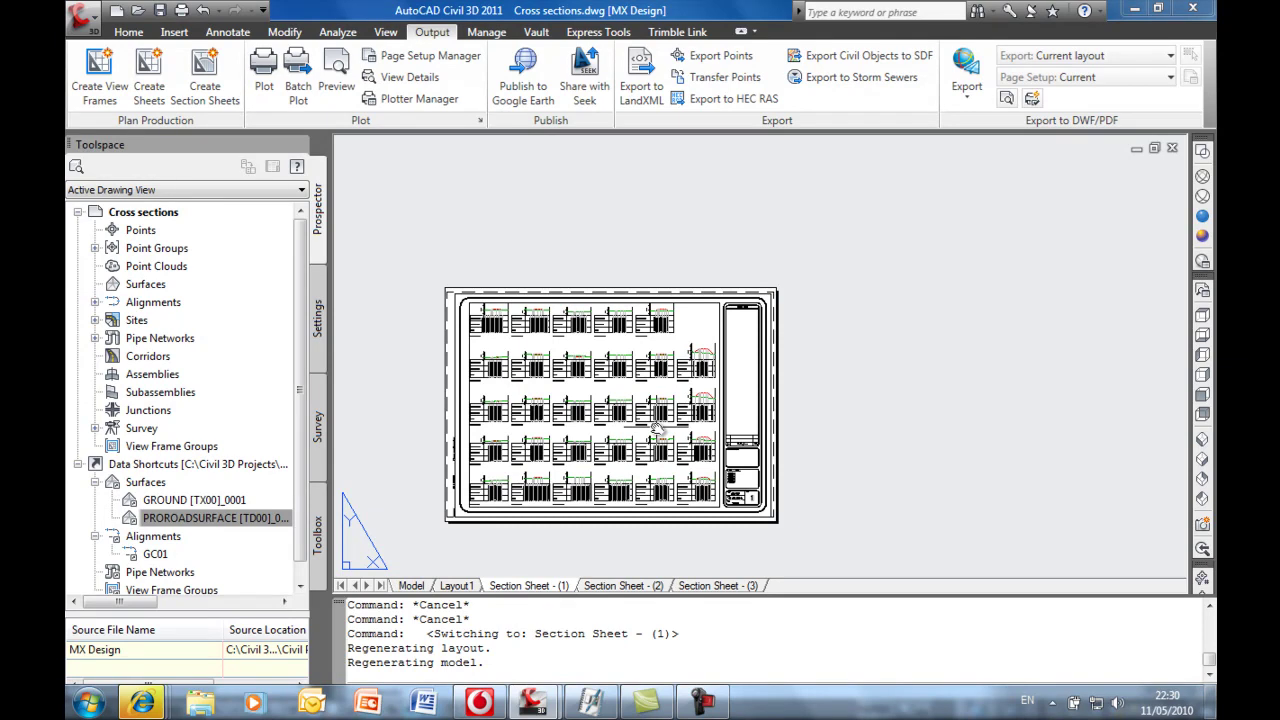
key("ctrl+Tab")
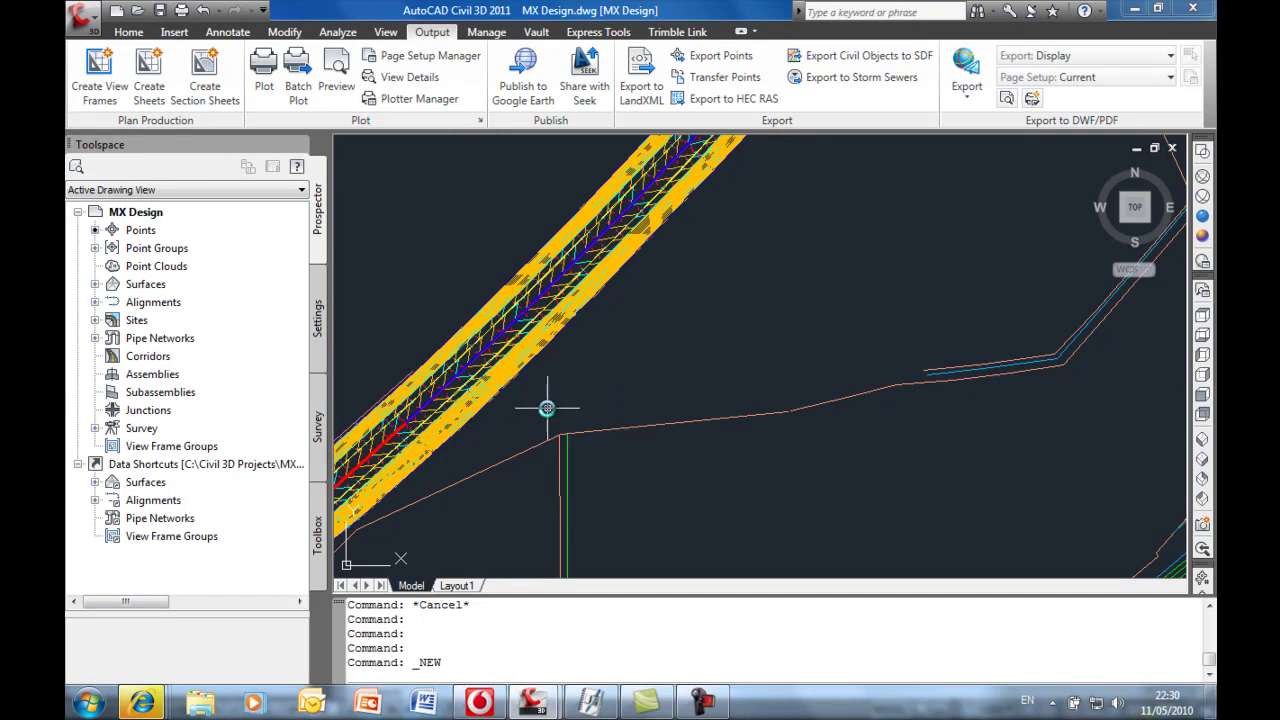
Step: Erase the 11 road corridor objects along GC01 with a window selection using E
scroll(620, 320, "down", 6)
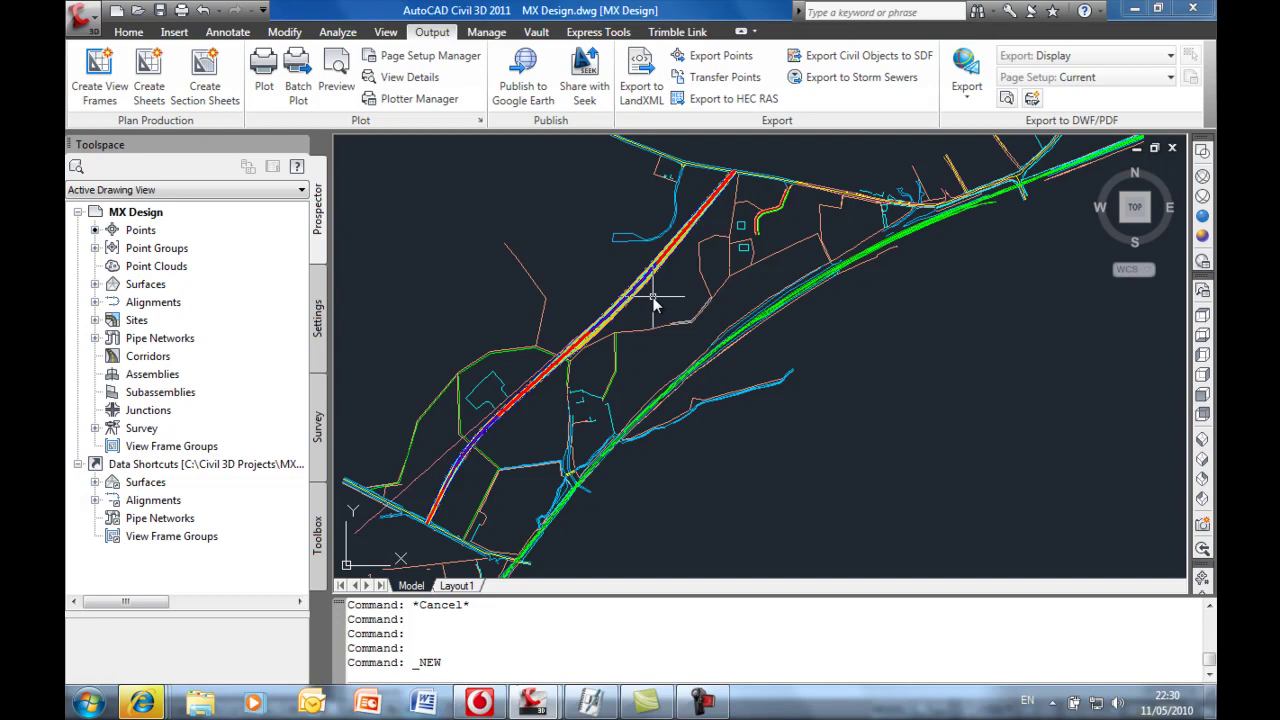
scroll(652, 306, "up", 3)
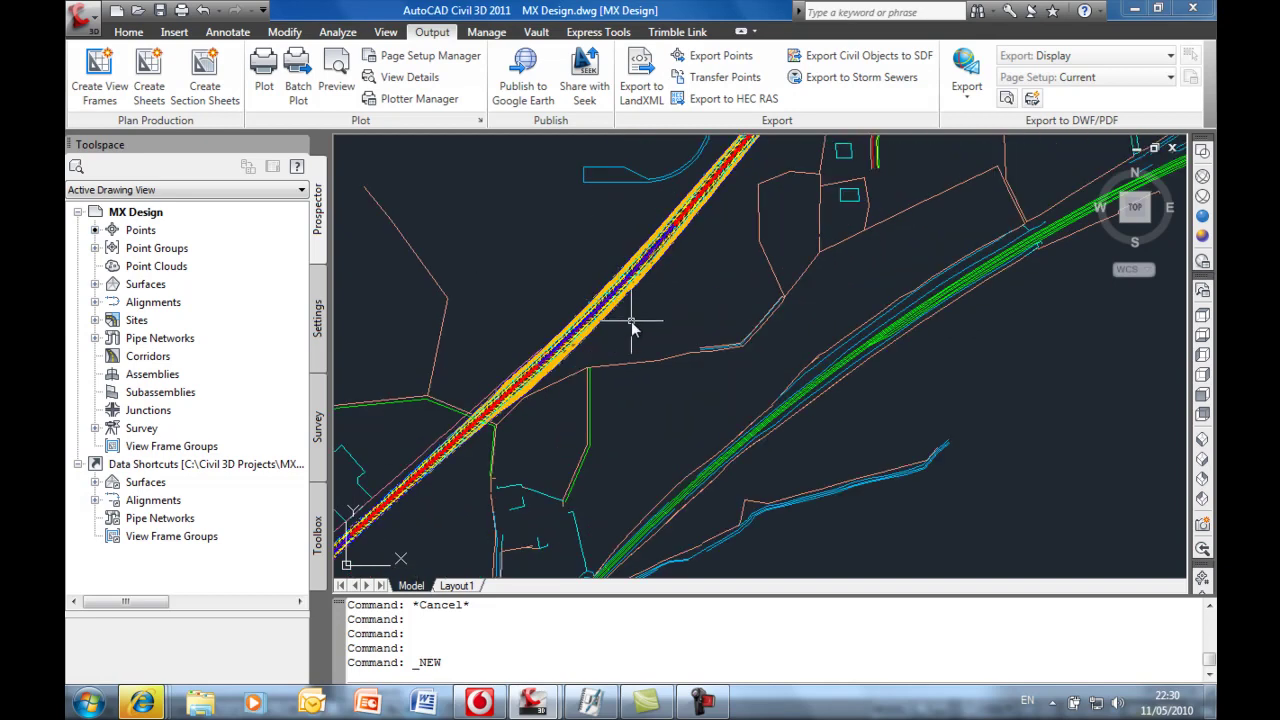
mouse_move(645, 318)
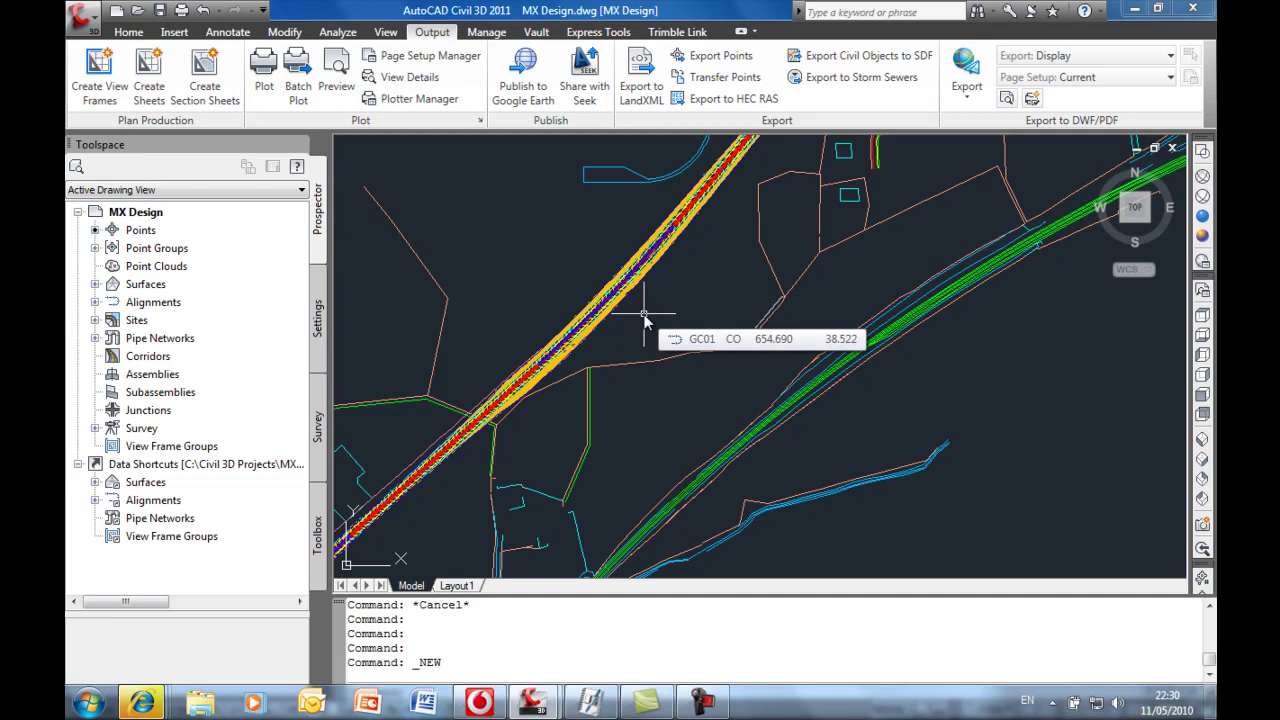
scroll(405, 445, "up", 2)
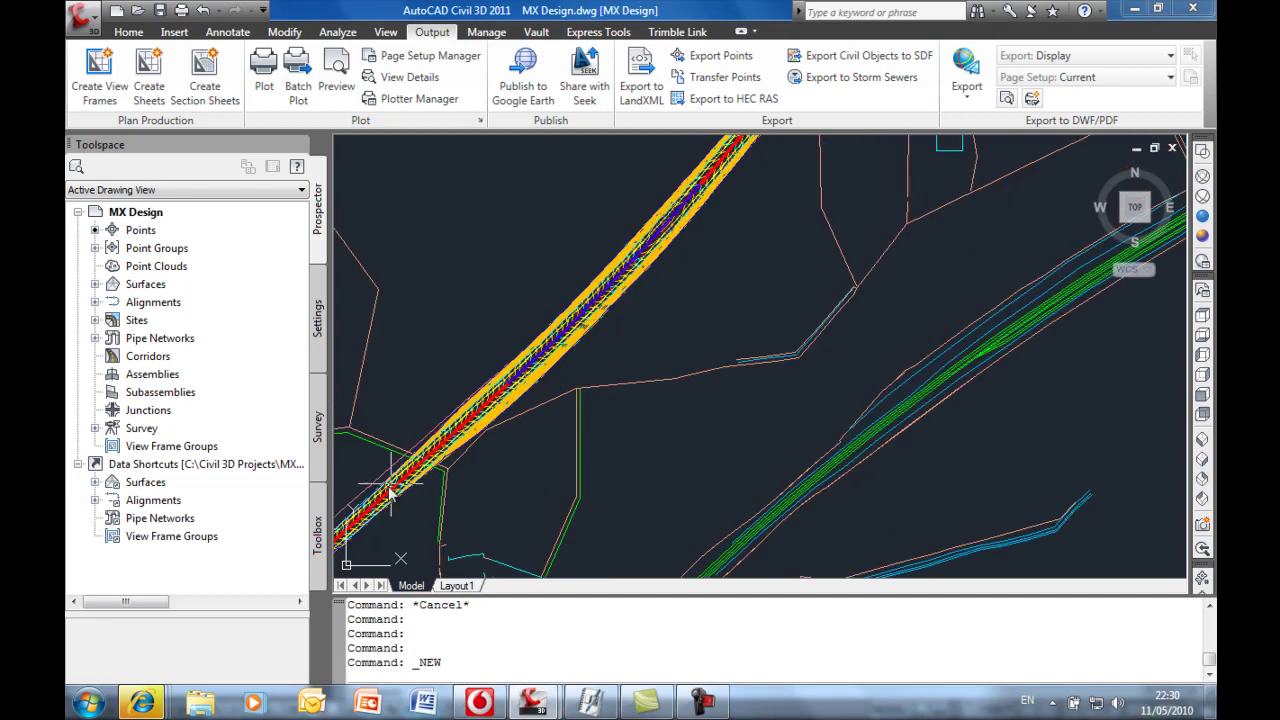
scroll(405, 445, "up", 4)
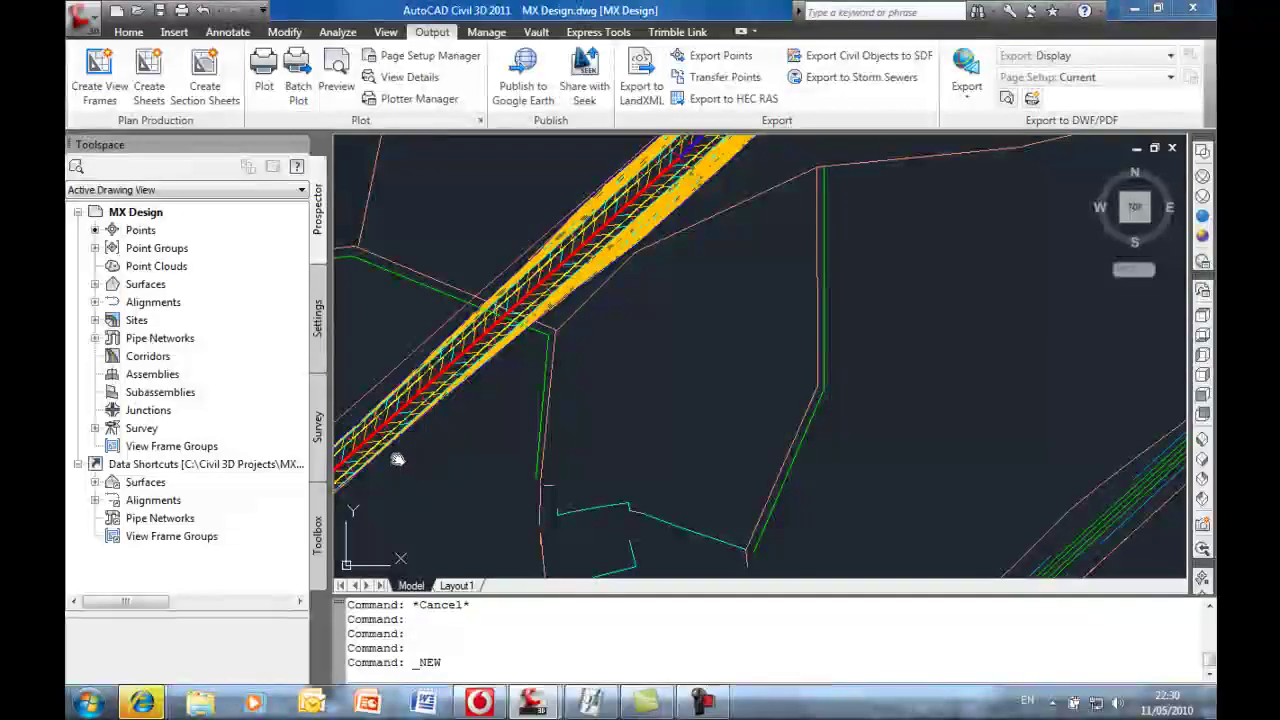
type("e")
key("Return")
left_click(456, 444)
left_click(404, 370)
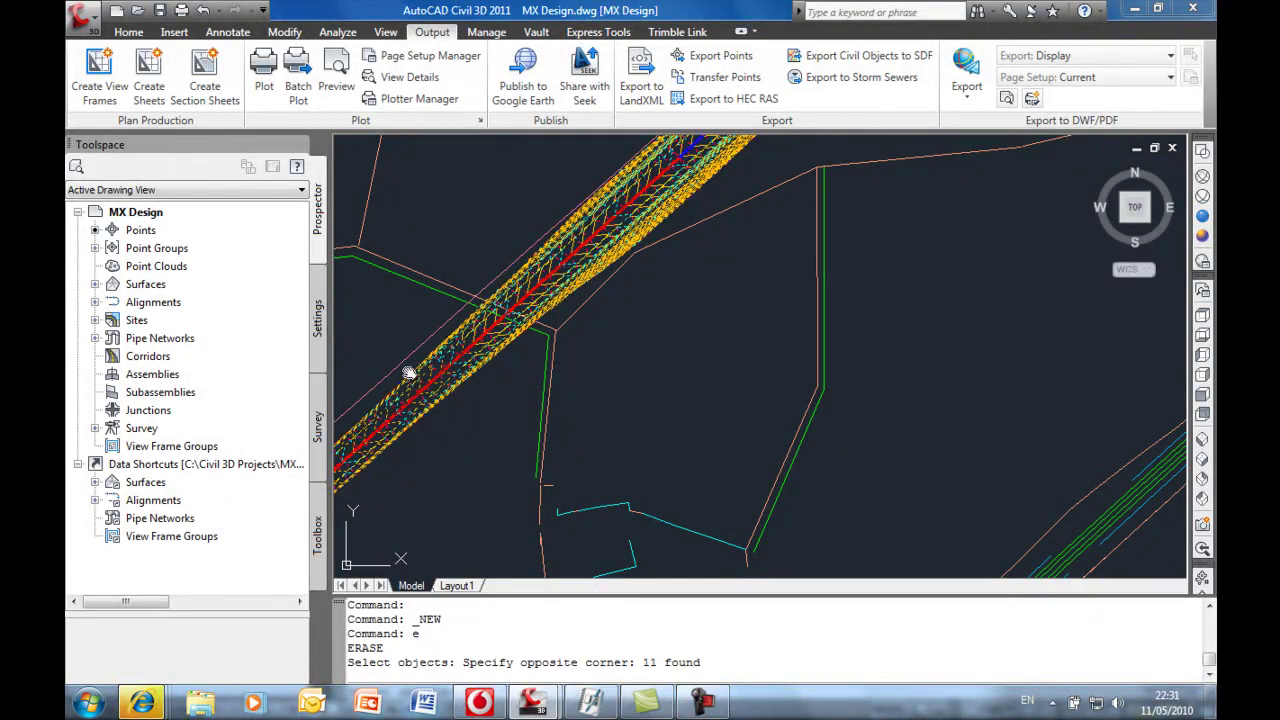
key("Return")
scroll(466, 420, "down", 8)
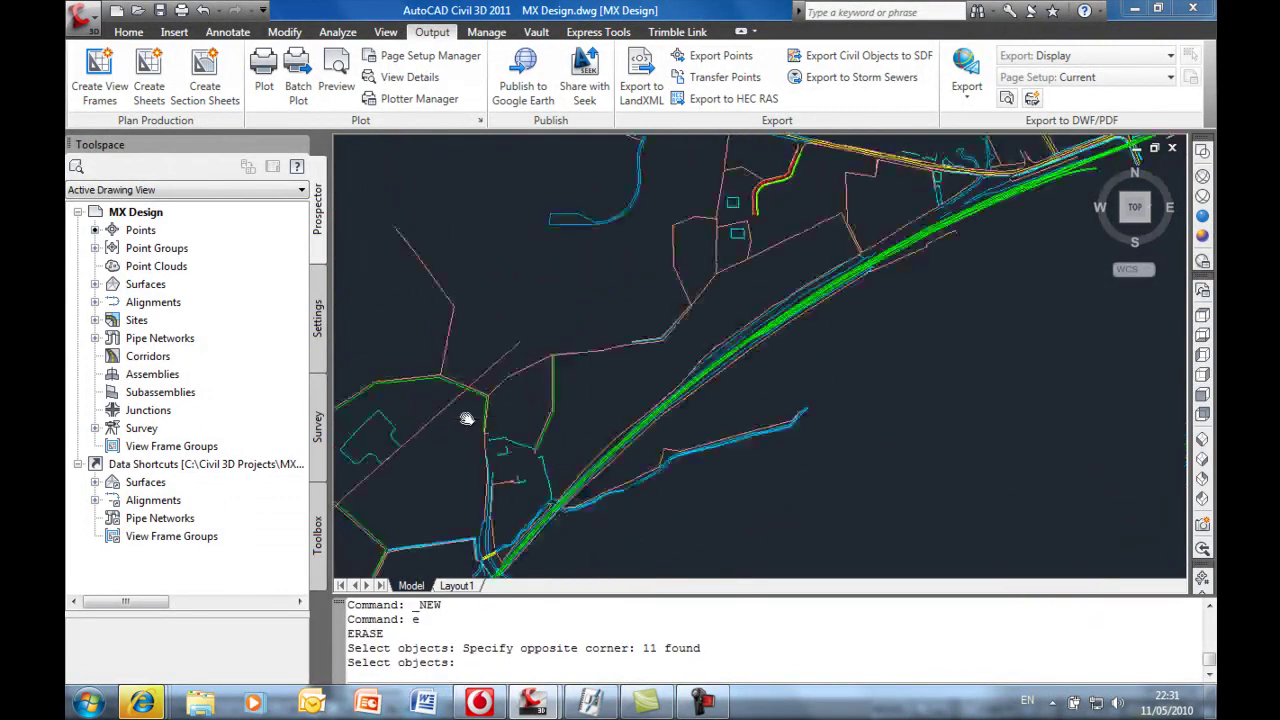
scroll(510, 408, "down", 1)
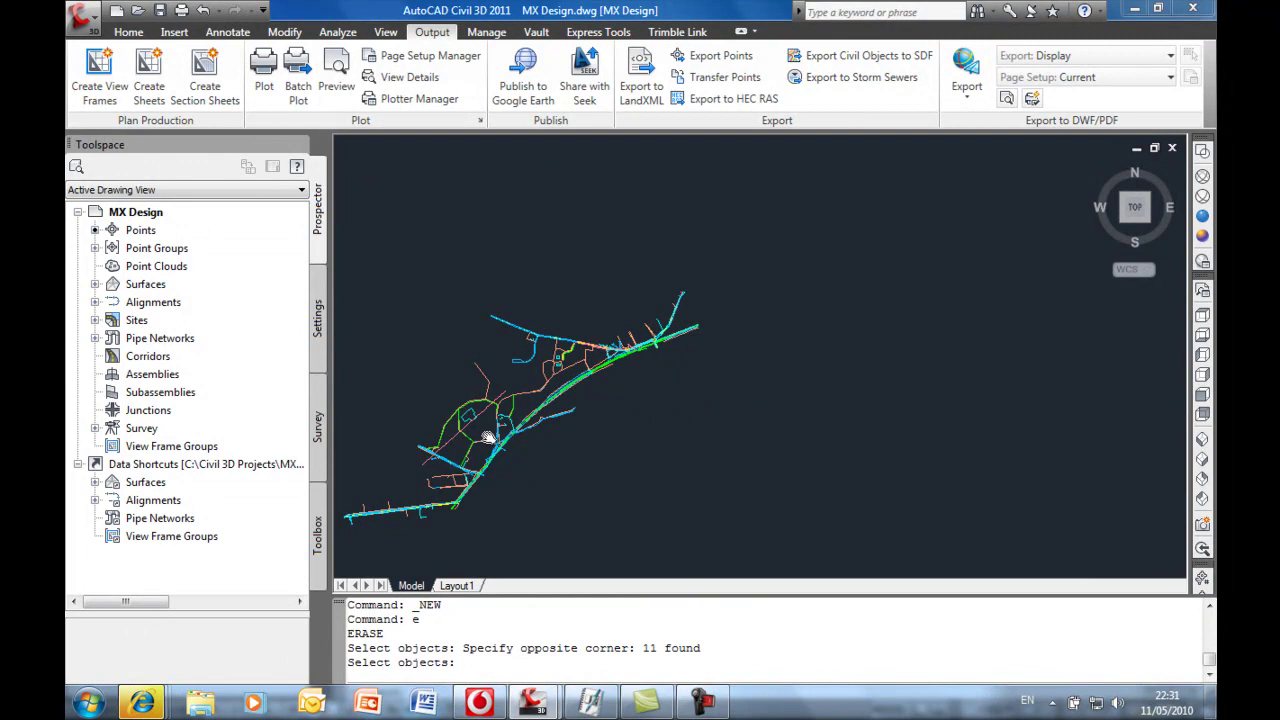
middle_click_drag(485, 409, 491, 377)
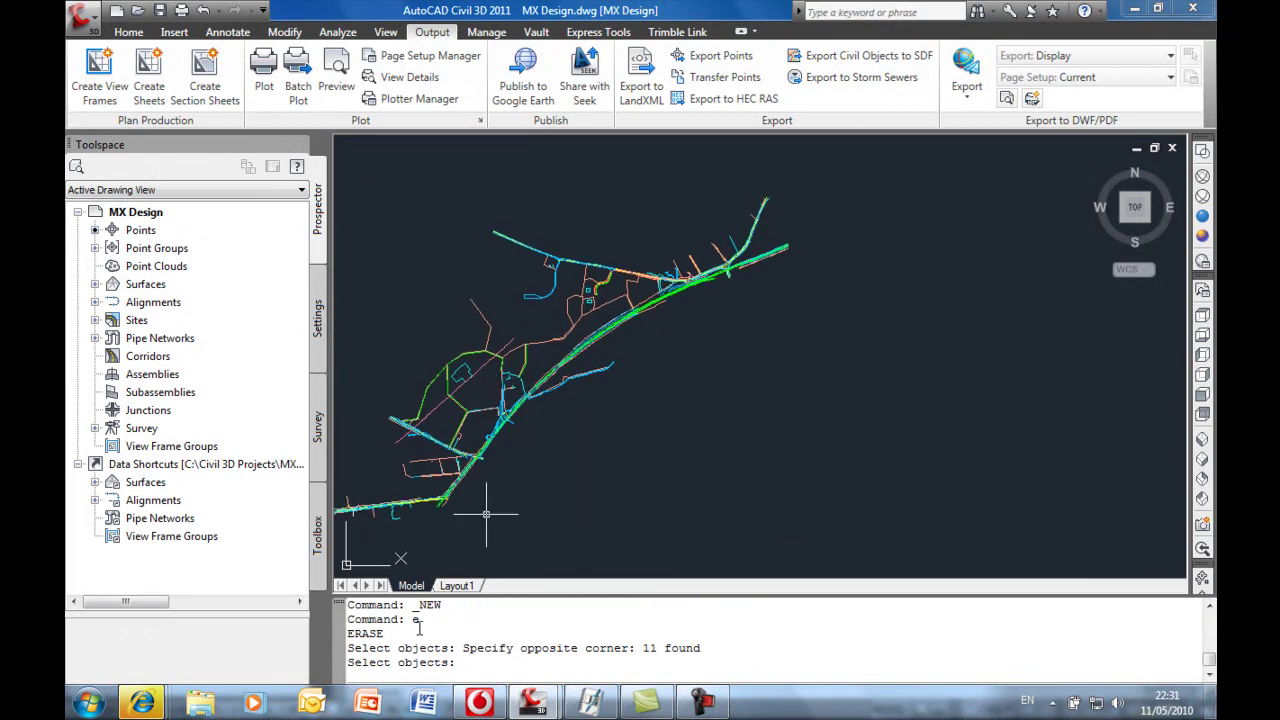
Step: Launch the model file import tool from the Toolbox and load model.fil
left_click(317, 535)
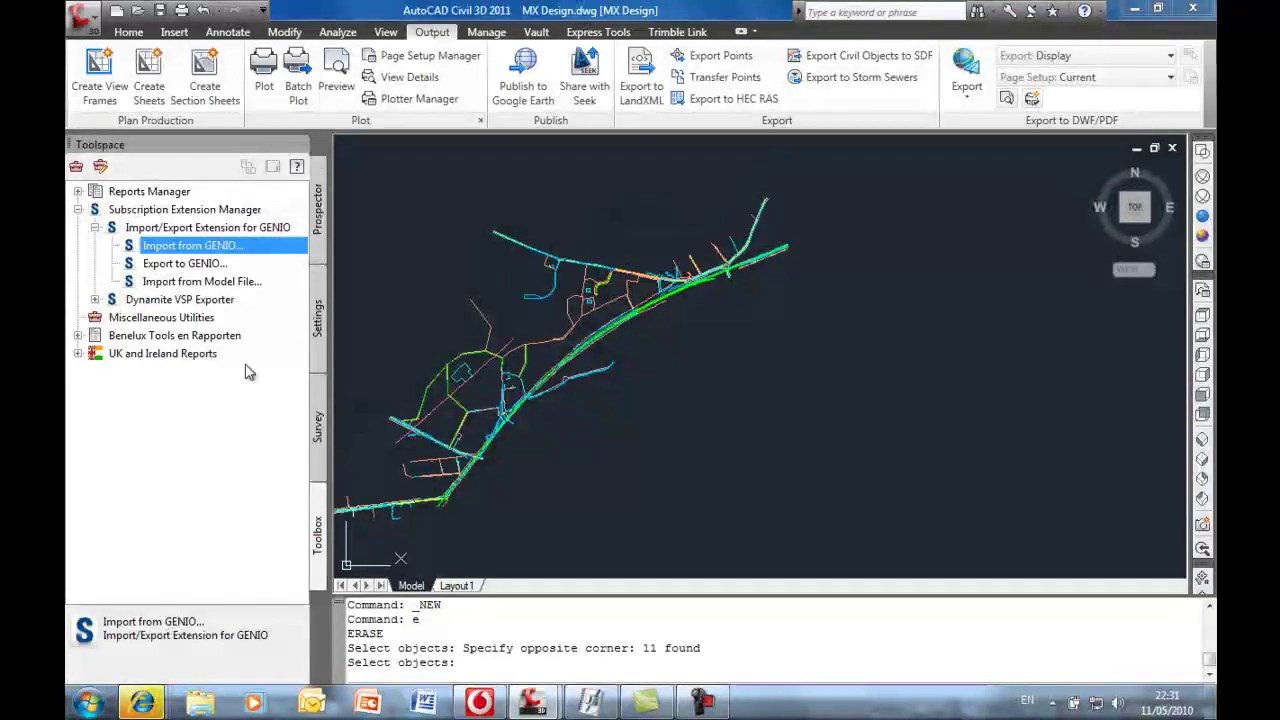
double_click(198, 283)
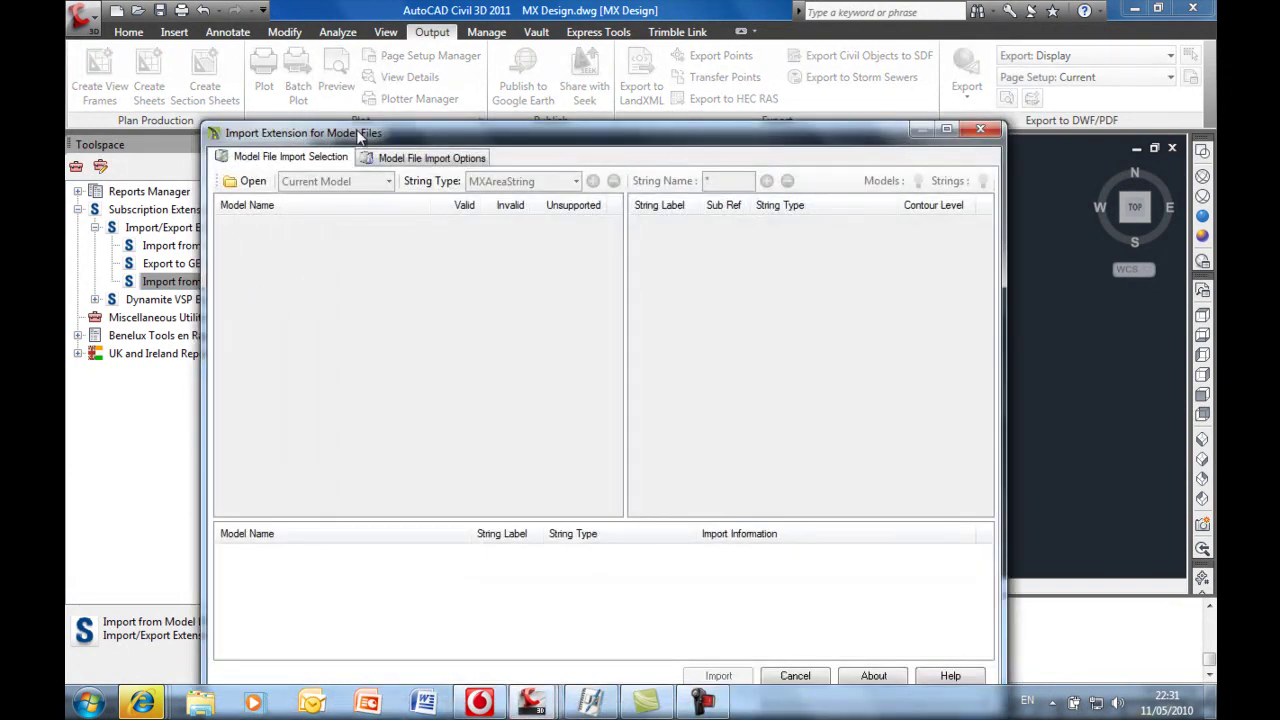
left_click_drag(358, 135, 316, 55)
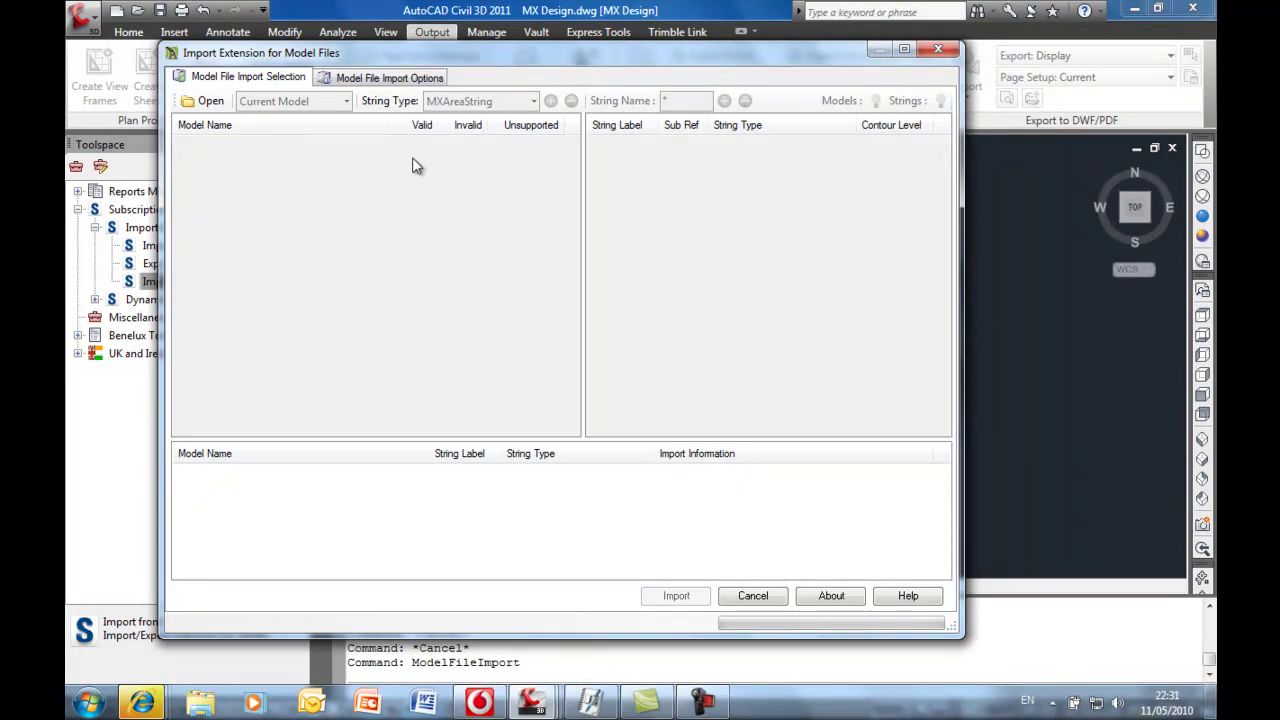
left_click(208, 101)
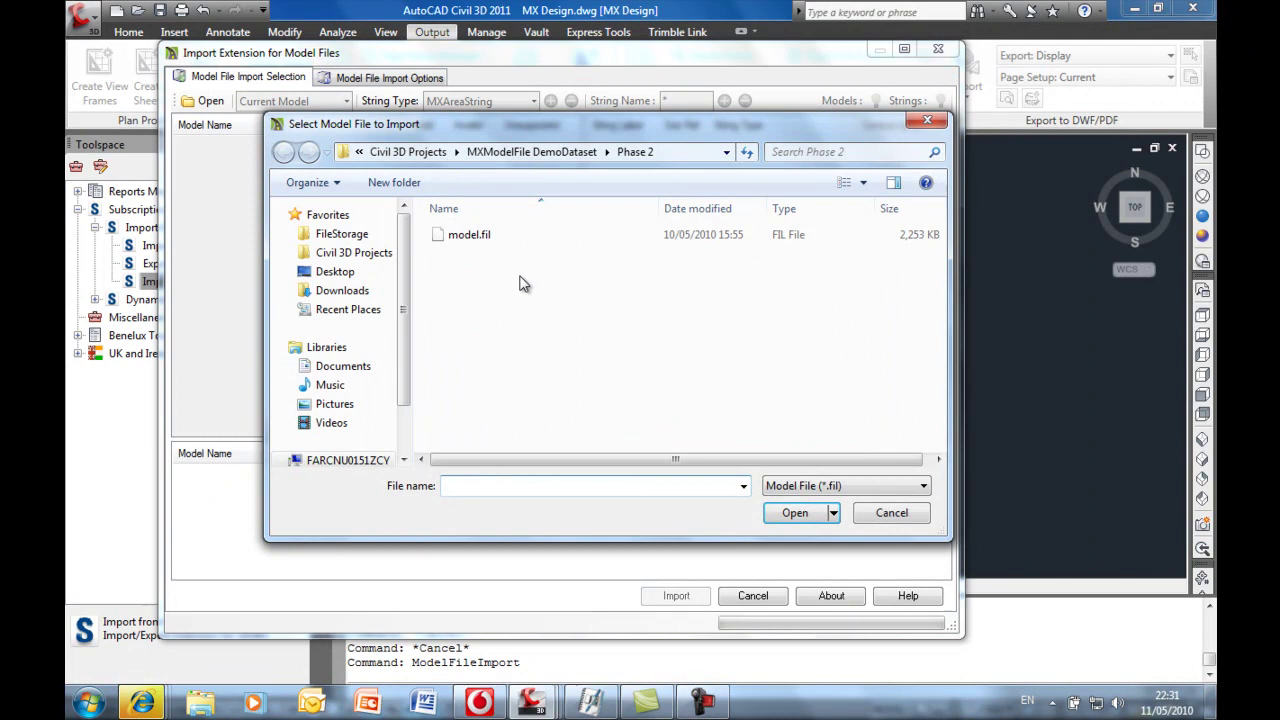
left_click(462, 235)
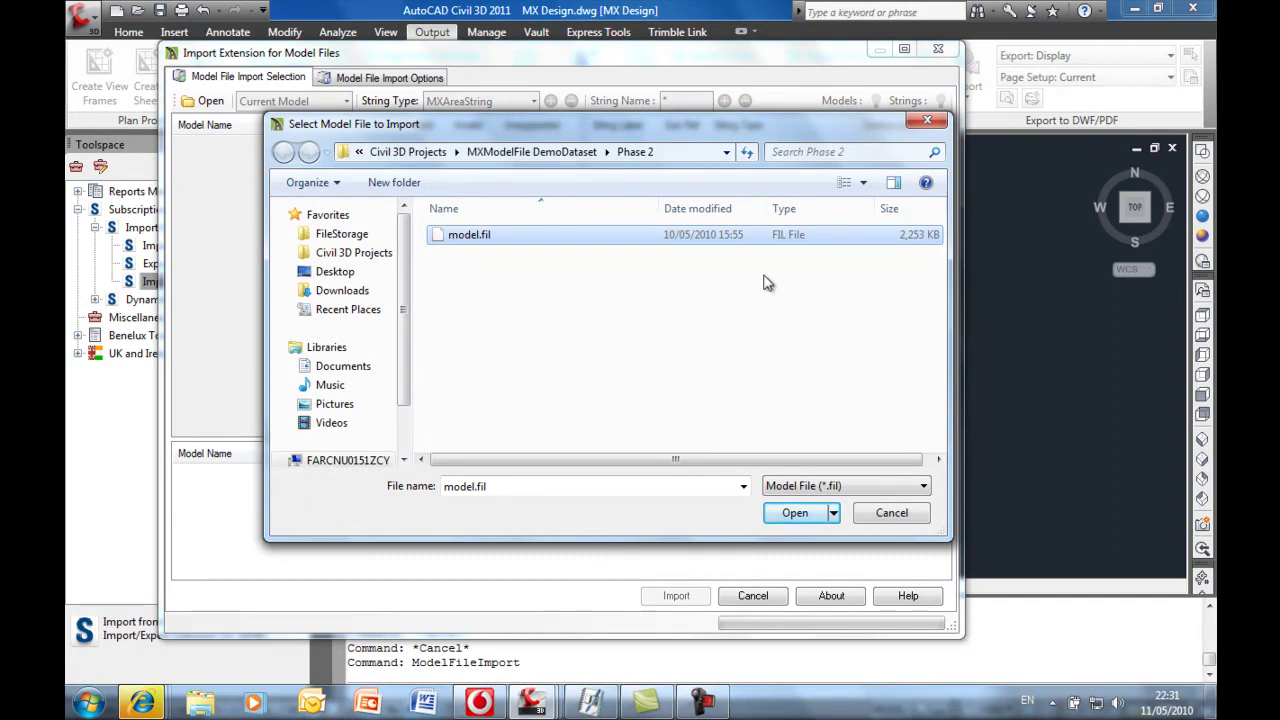
left_click(795, 513)
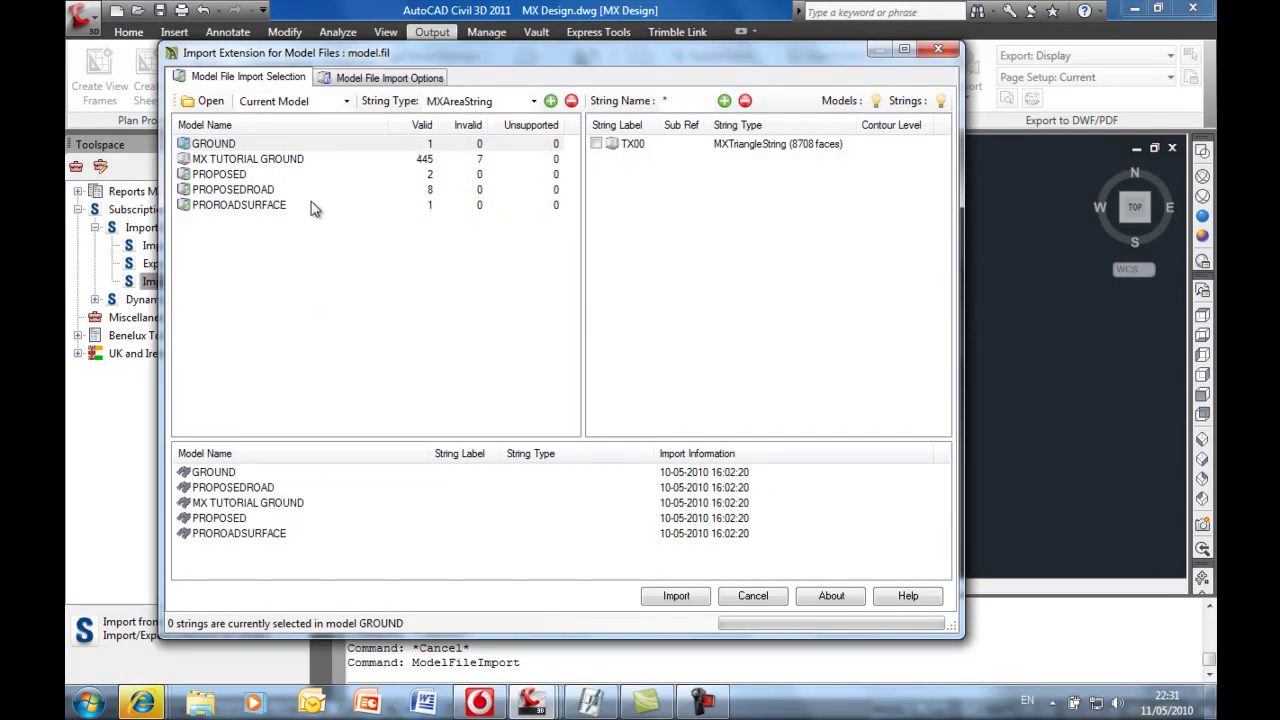
Step: Mark GC01, MC01, all eight PROPOSEDROAD strings and the PROROADSURFACE TD00 string for import
left_click(256, 176)
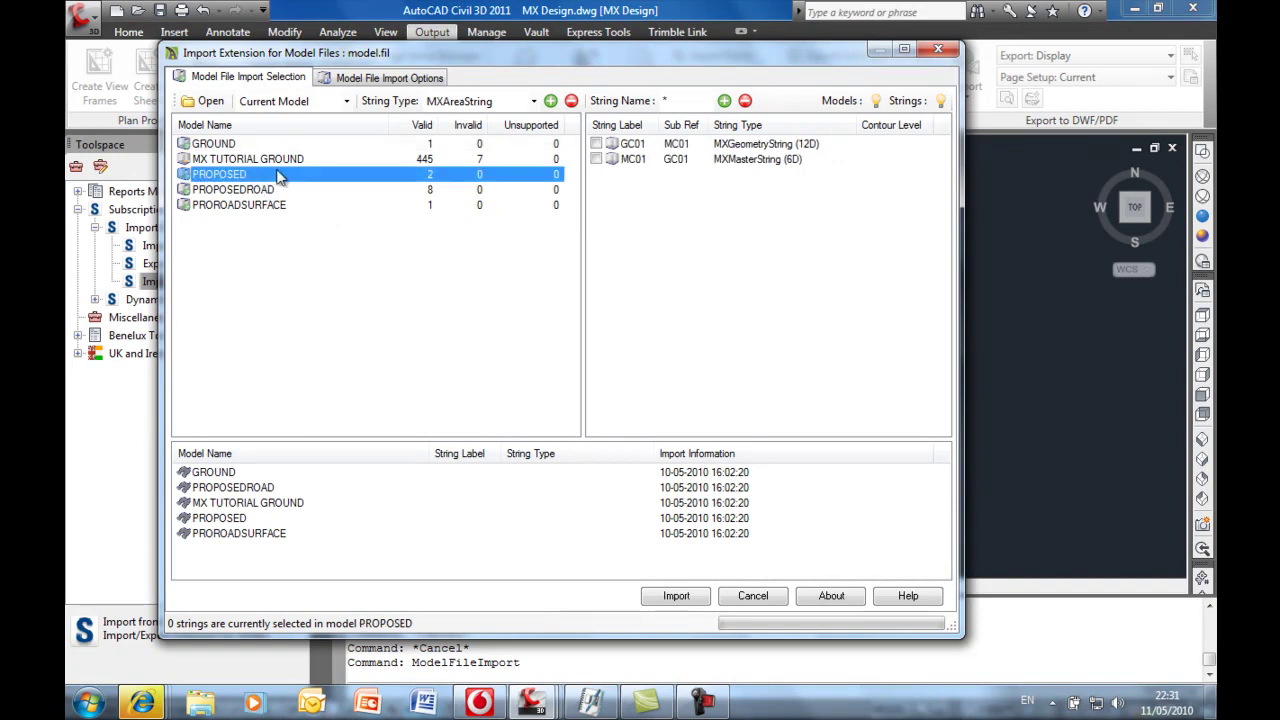
left_click(597, 144)
left_click(598, 160)
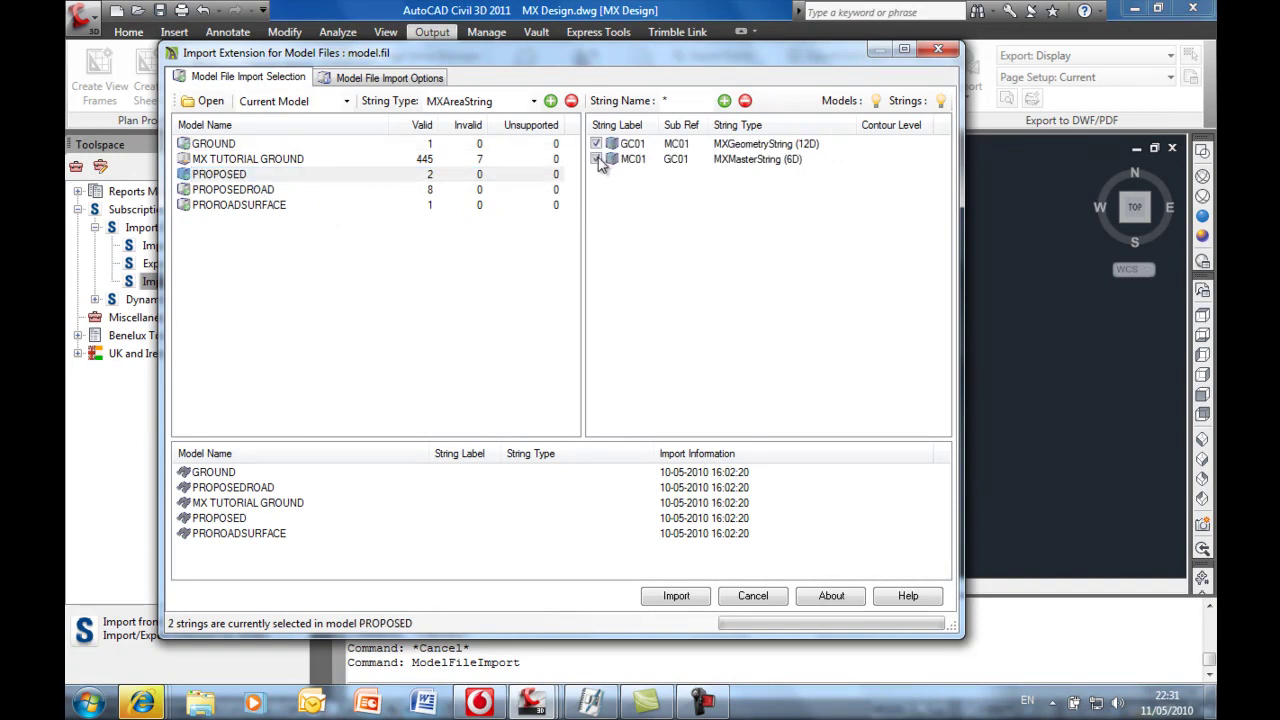
left_click(274, 190)
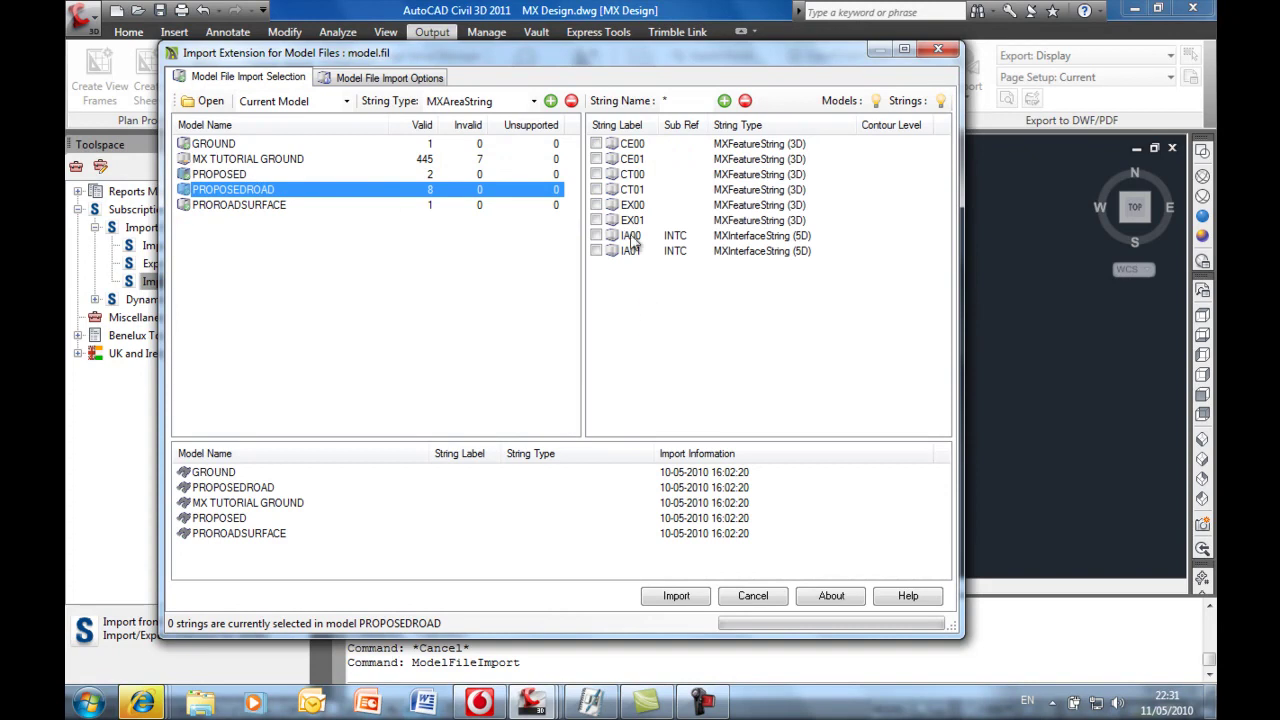
left_click(724, 101)
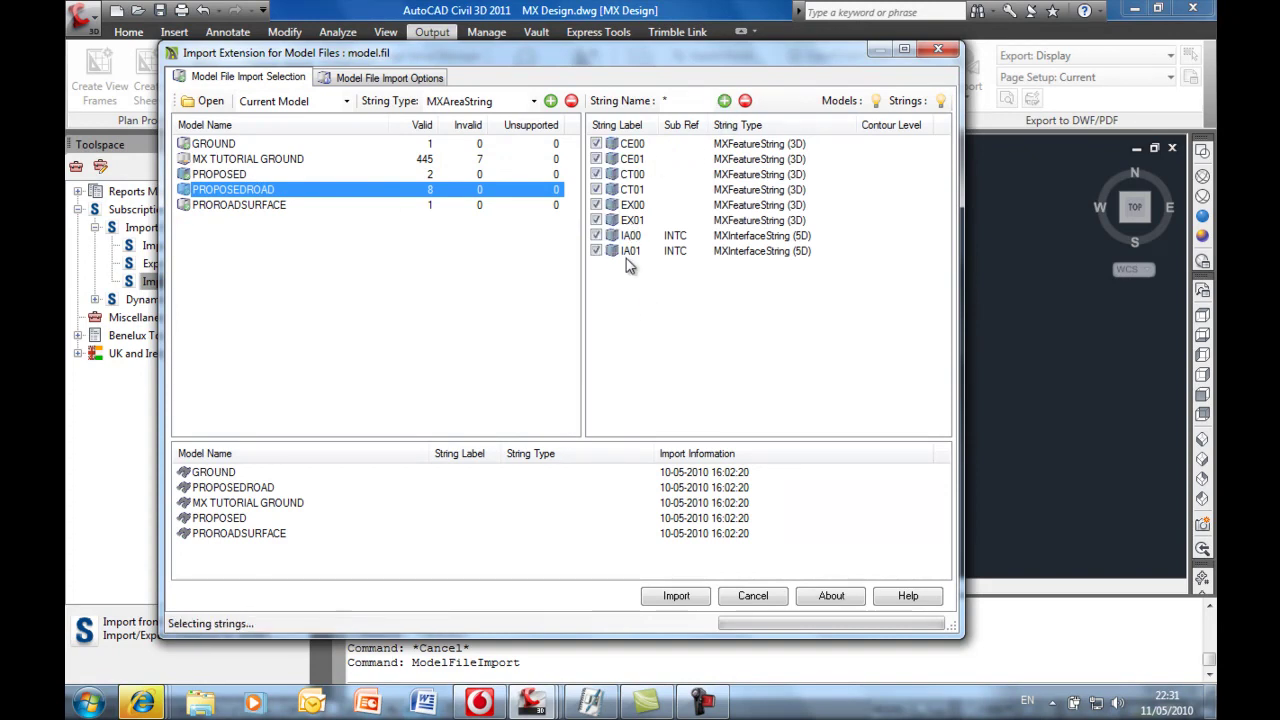
left_click(335, 205)
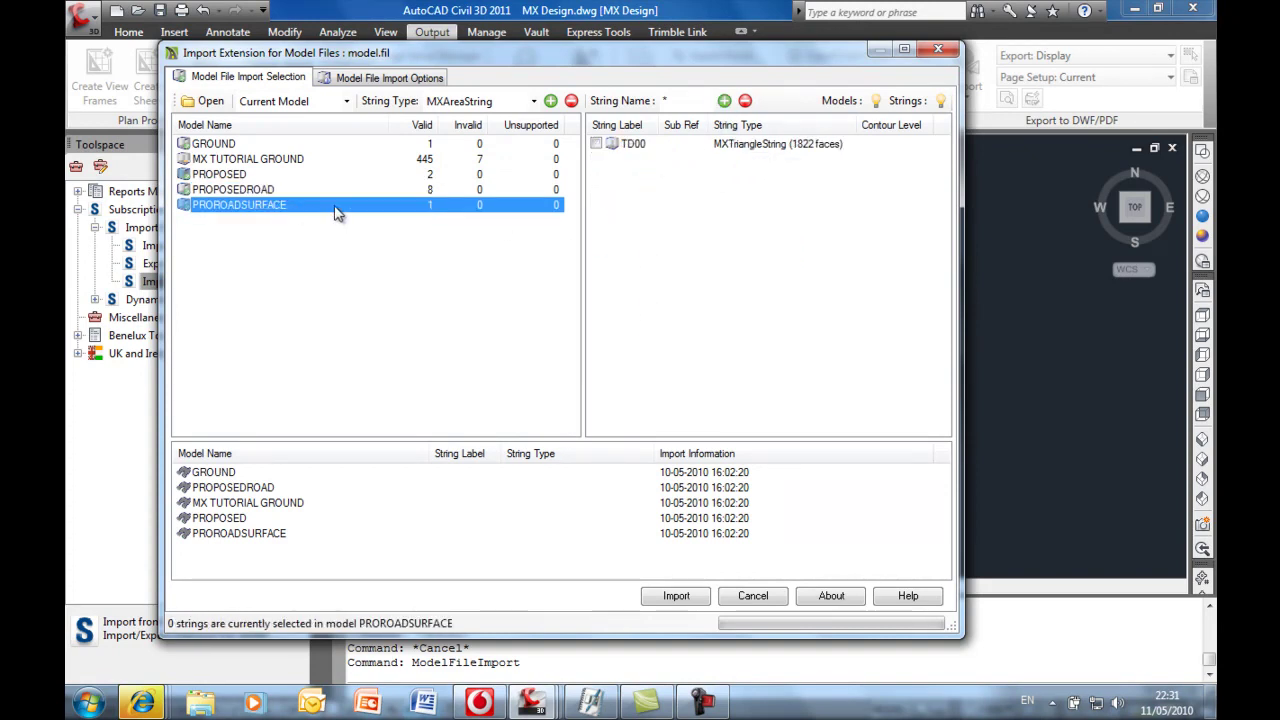
left_click(596, 144)
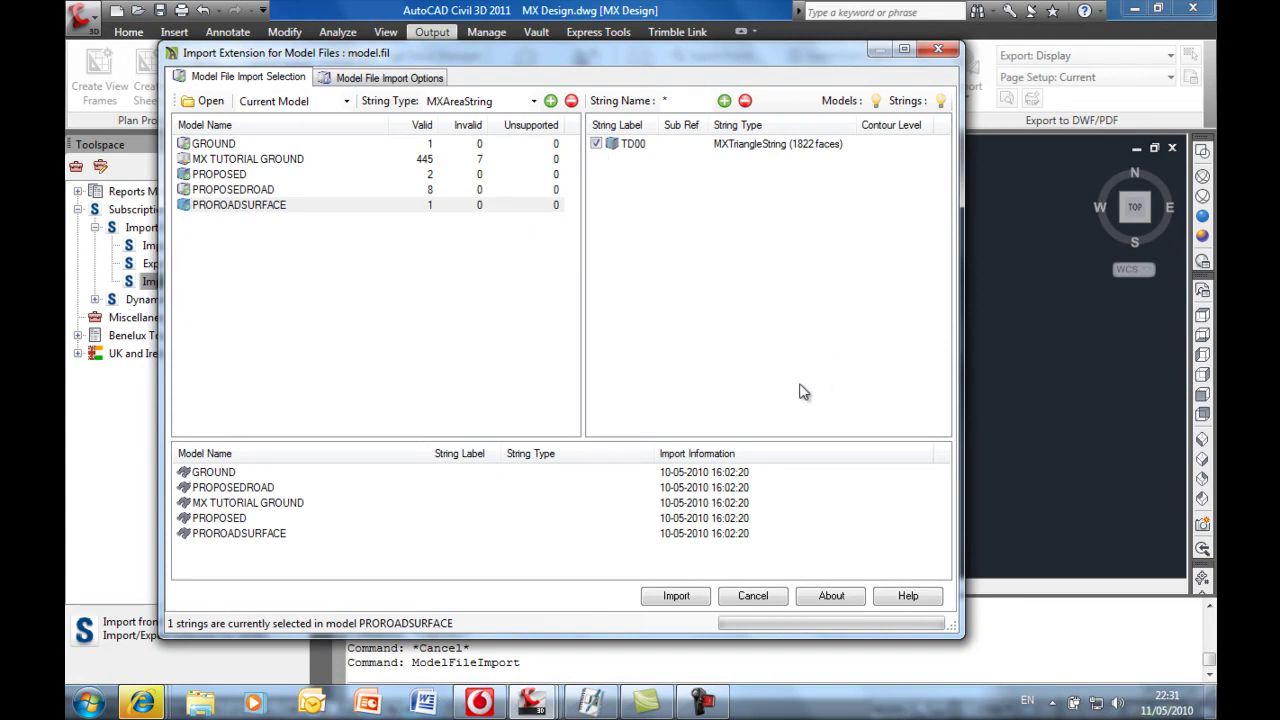
Step: Run the import of the updated model and close the finished import window
left_click(677, 597)
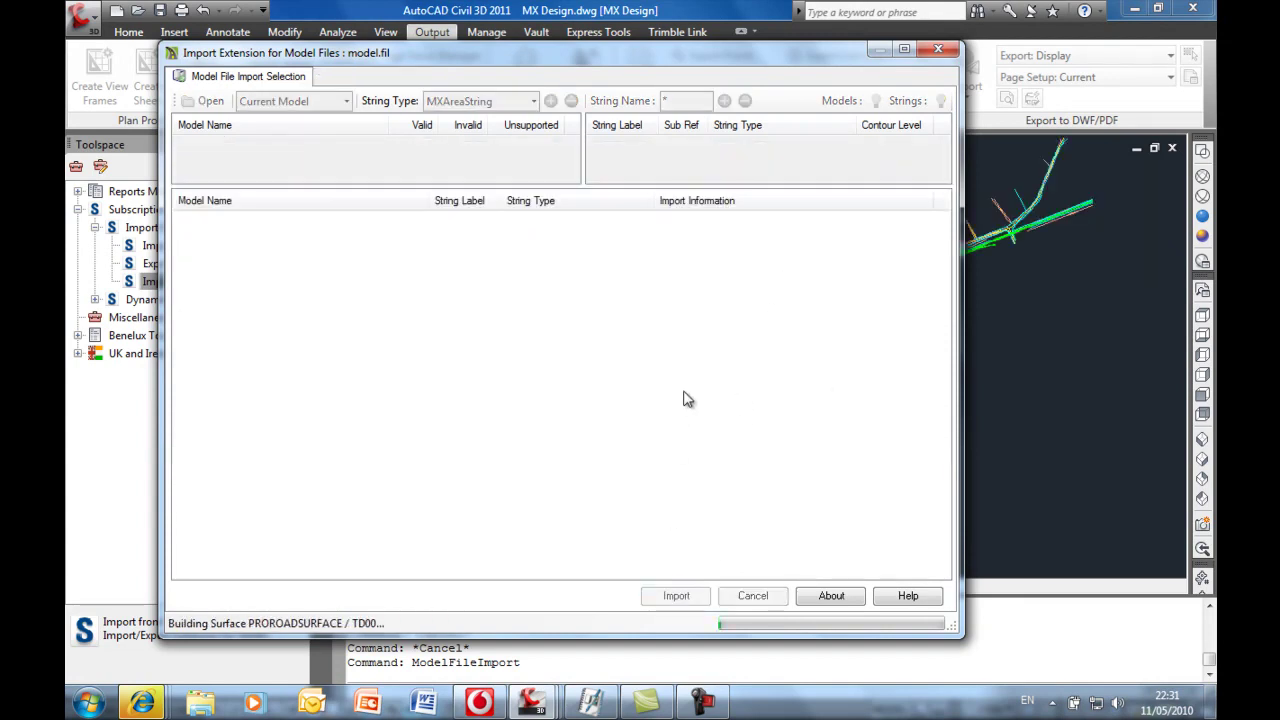
left_click(752, 596)
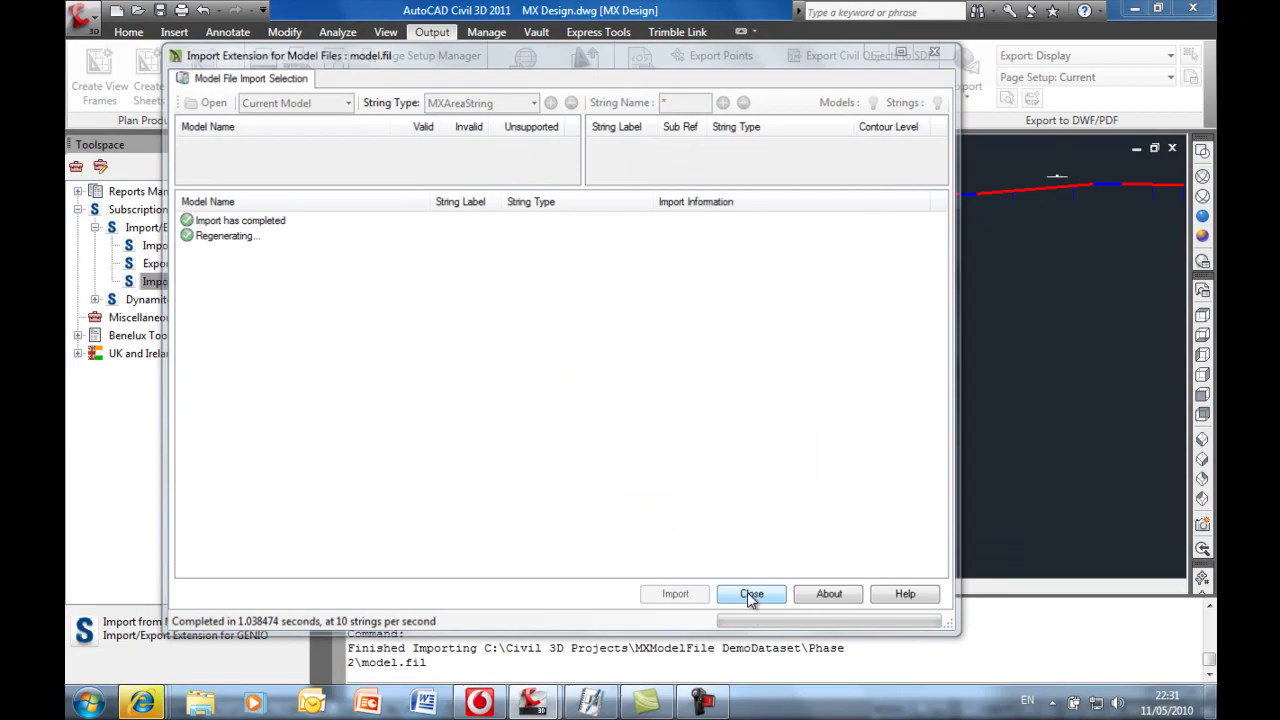
scroll(640, 210, "up", 5)
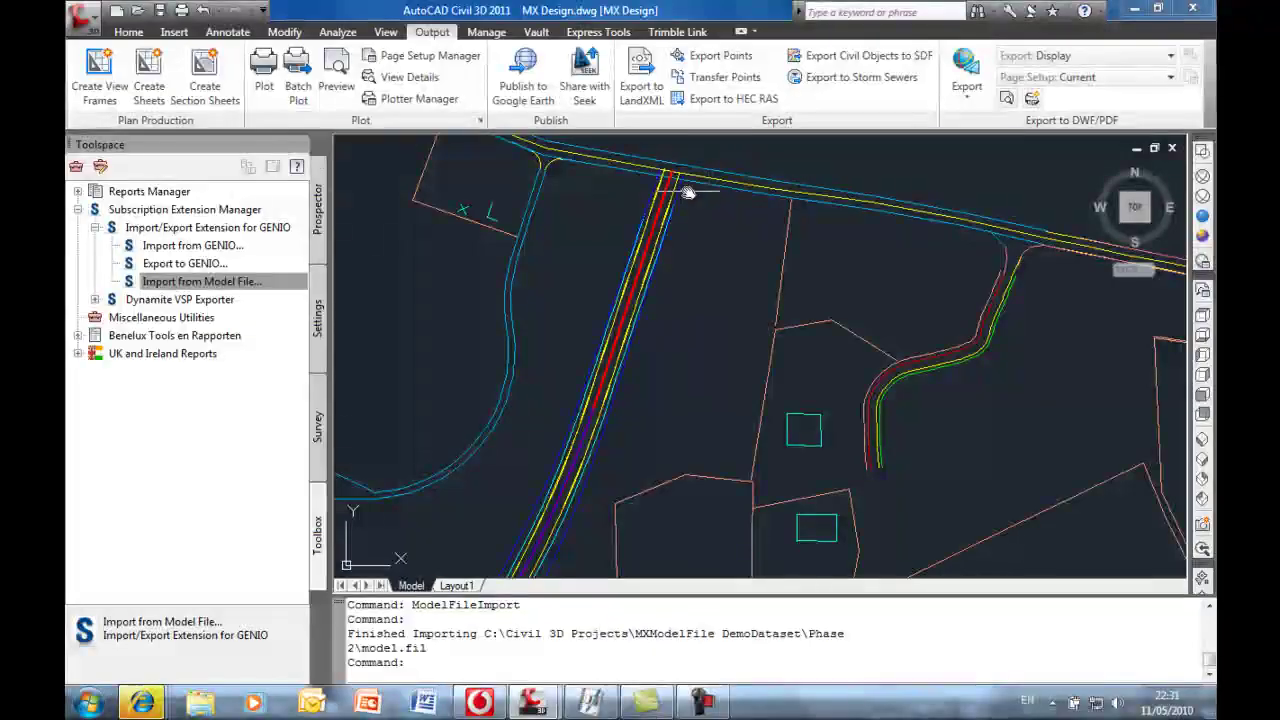
Step: Check the GROUND and PROROADSURFACE surfaces in MX Design's Prospector
scroll(677, 190, "down", 8)
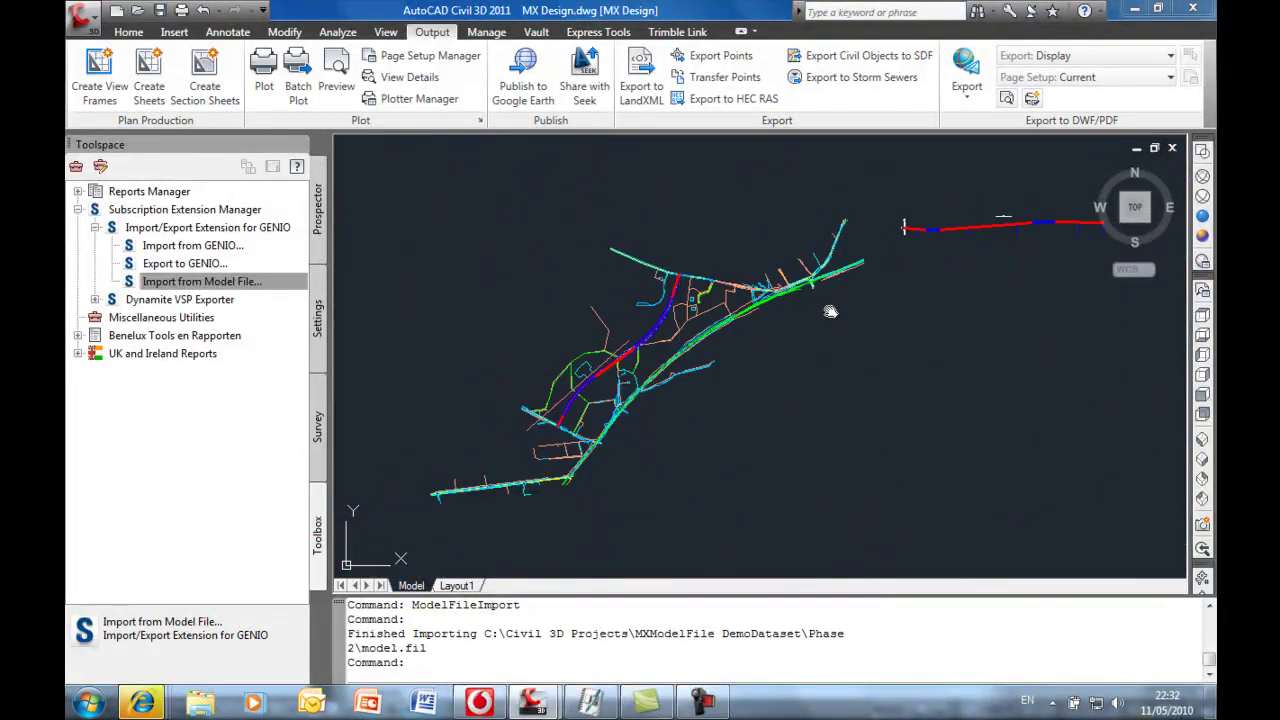
left_click(319, 225)
left_click(95, 284)
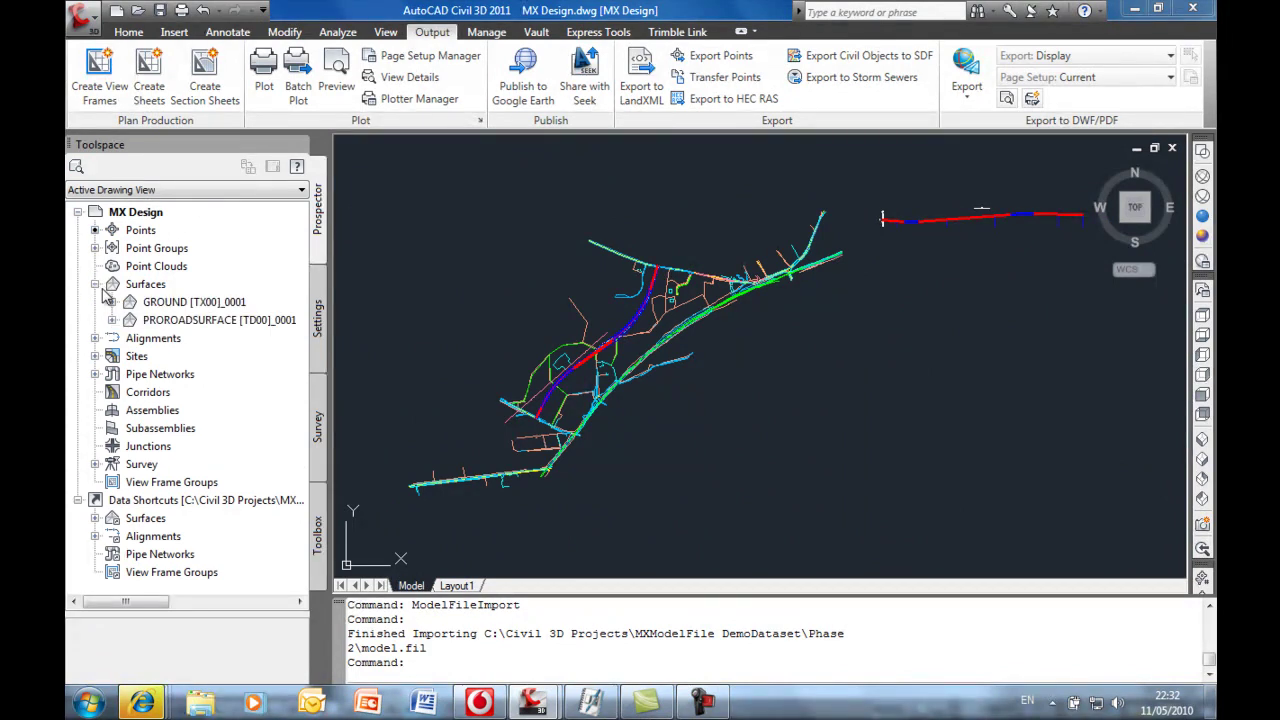
left_click(170, 304)
left_click(240, 321)
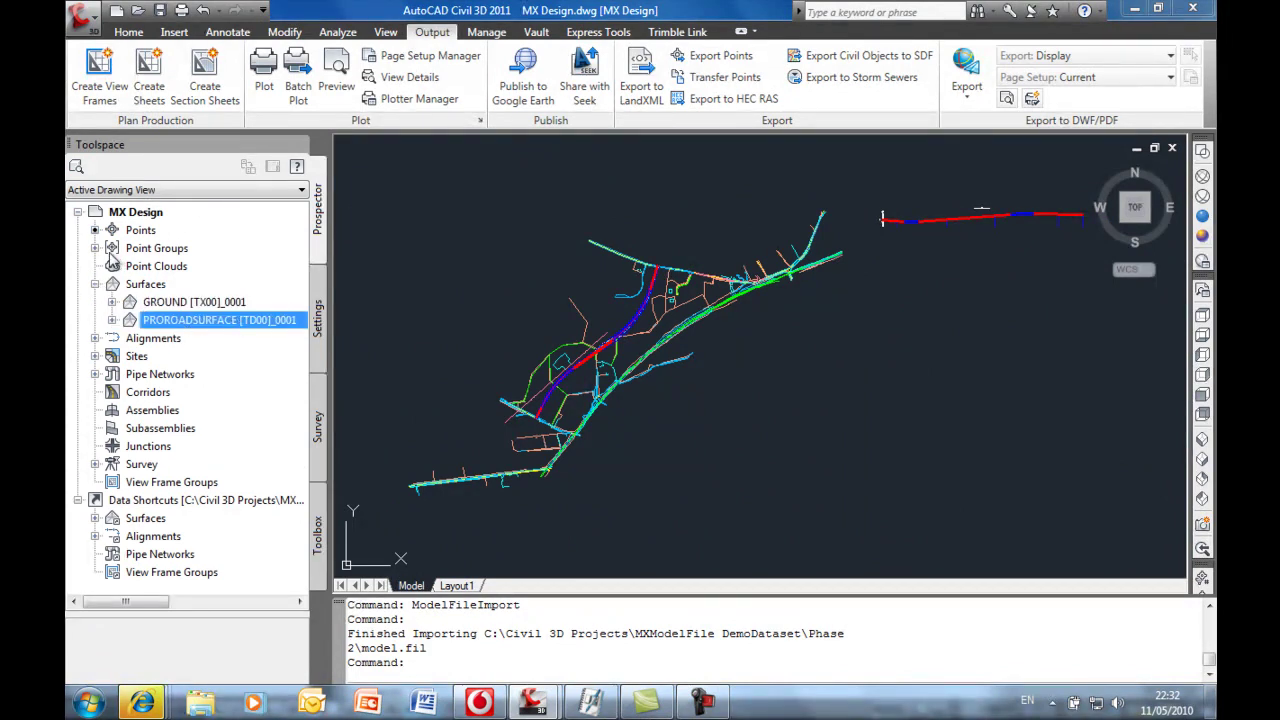
Step: Locate the GC01 alignment under Sites > GENIO [PROPOSED] > Alignments
left_click(95, 338)
left_click(95, 428)
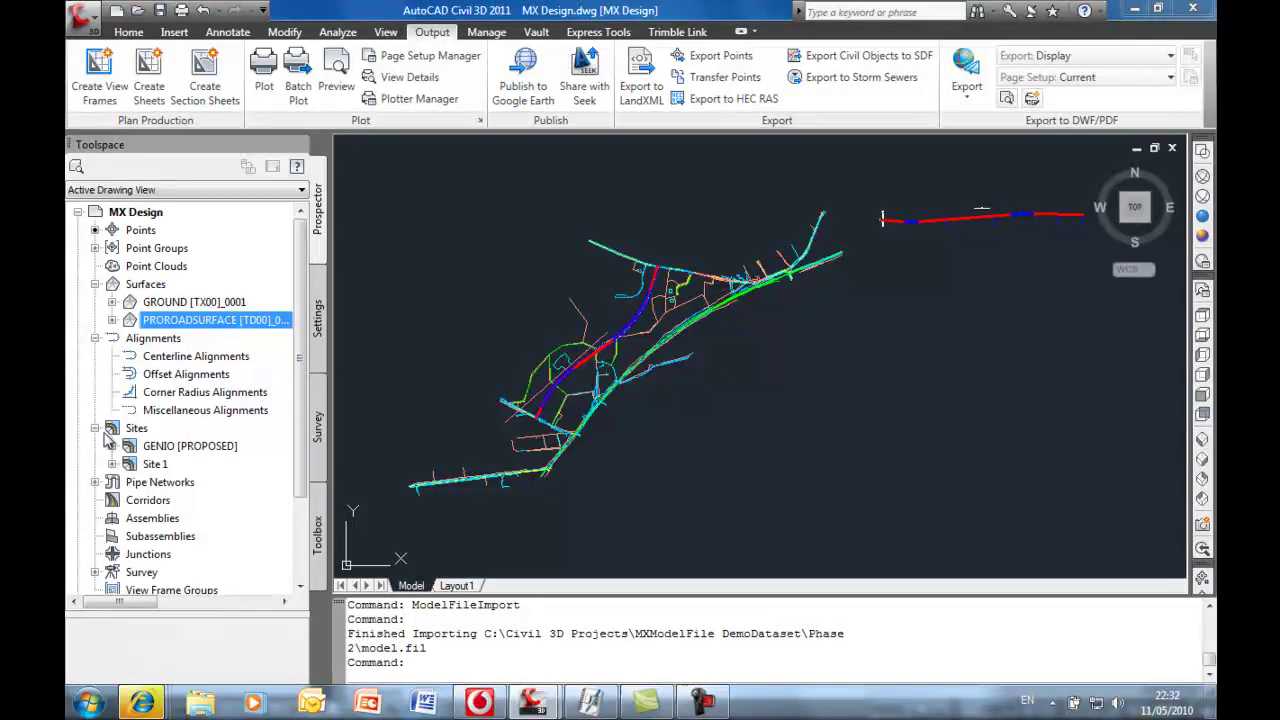
left_click(112, 446)
left_click(129, 464)
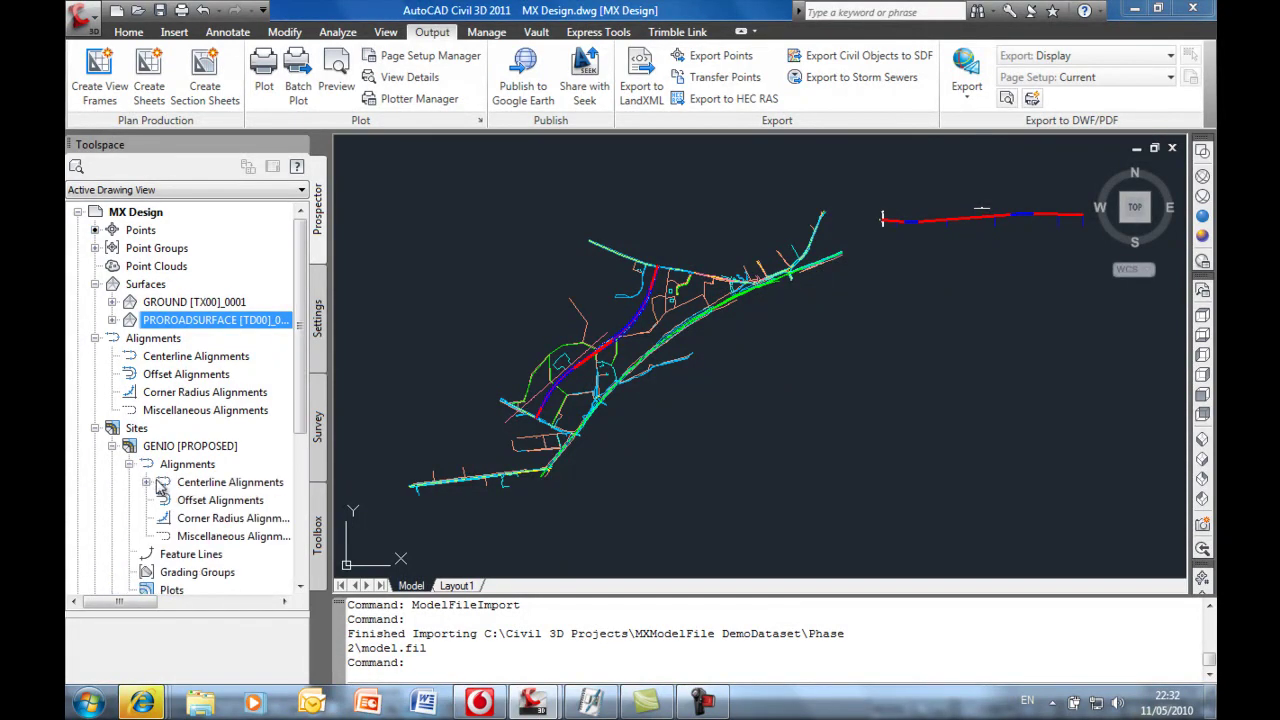
left_click(146, 482)
left_click(222, 500)
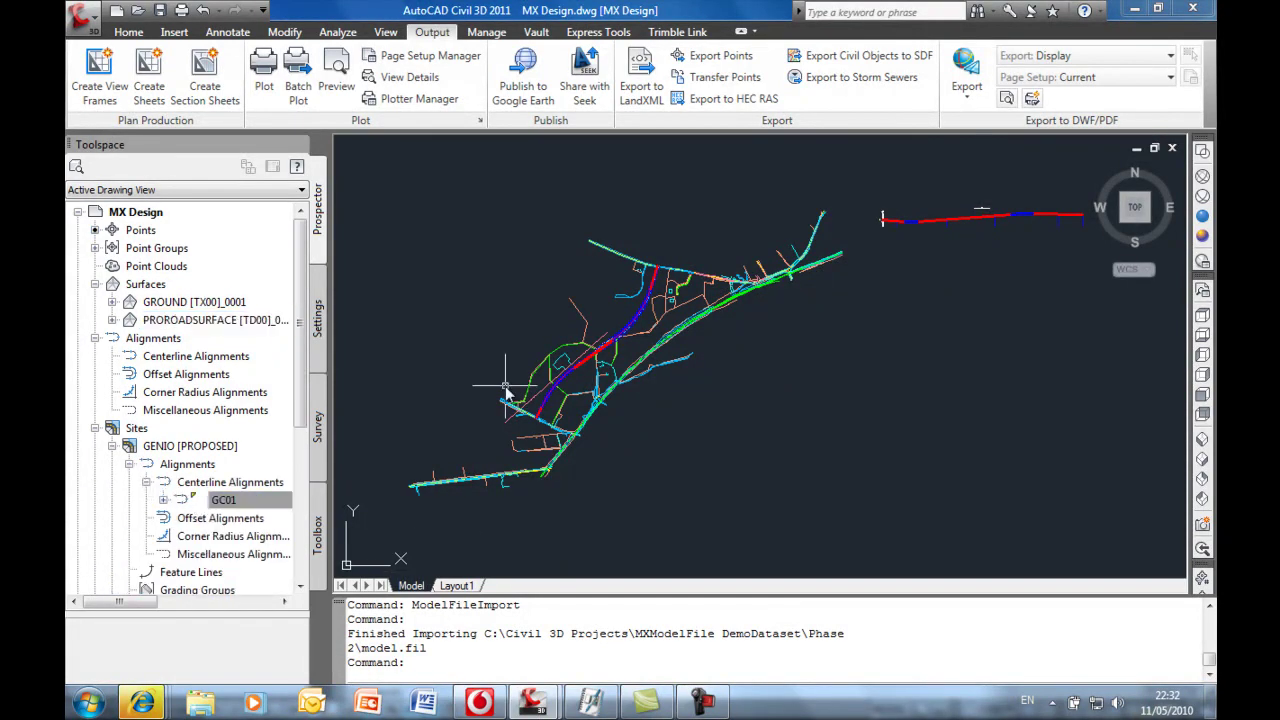
Step: Save MX Design and switch to Cross sections.dwg
middle_click_drag(661, 410, 648, 400)
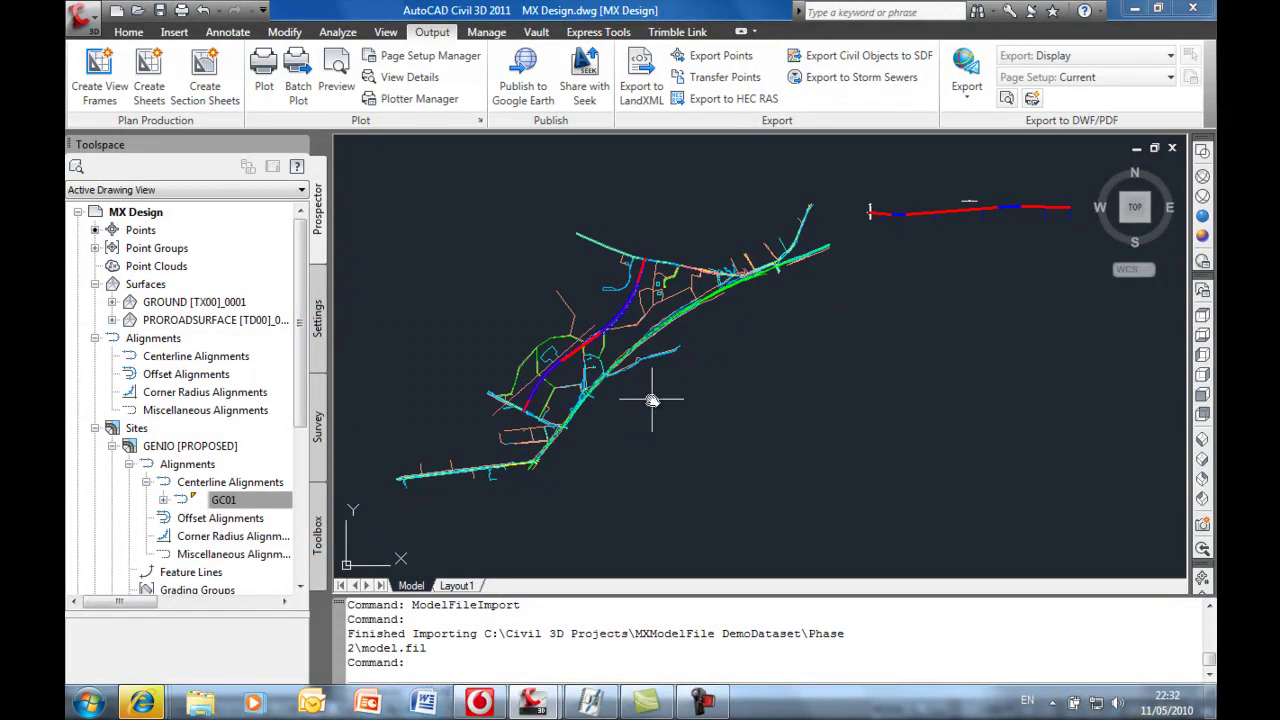
key("ctrl+s")
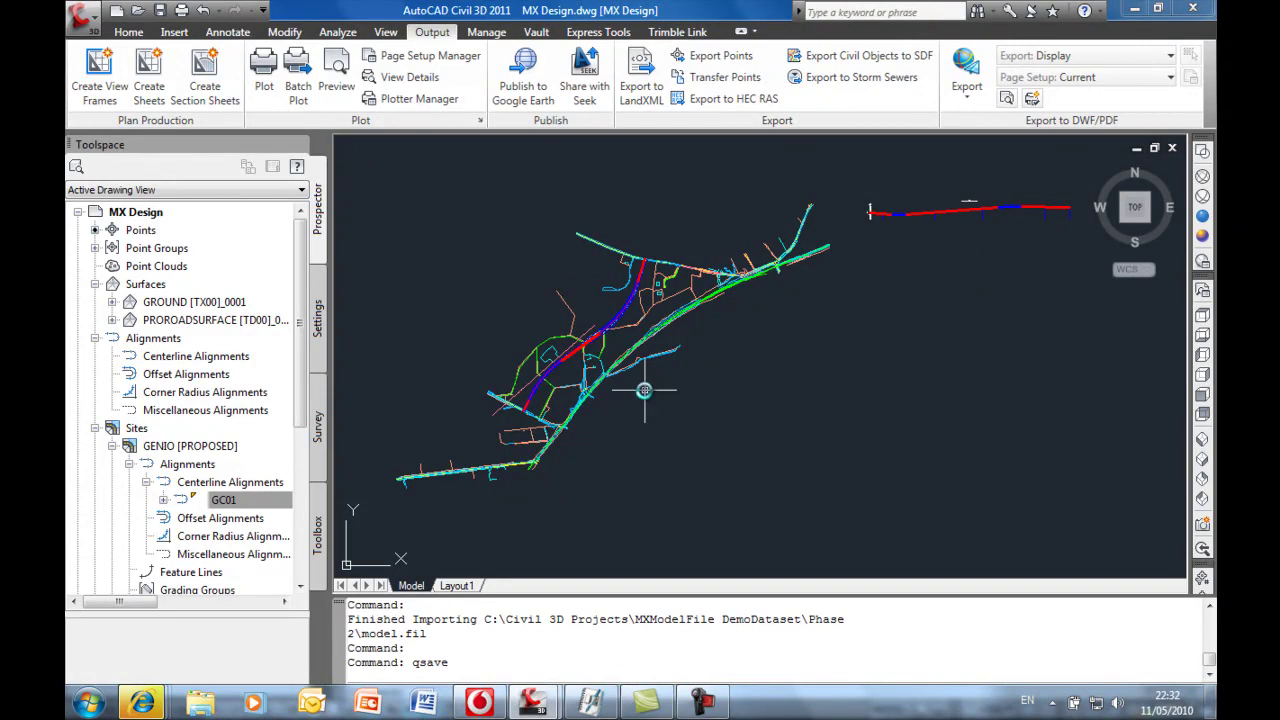
key("ctrl+Tab")
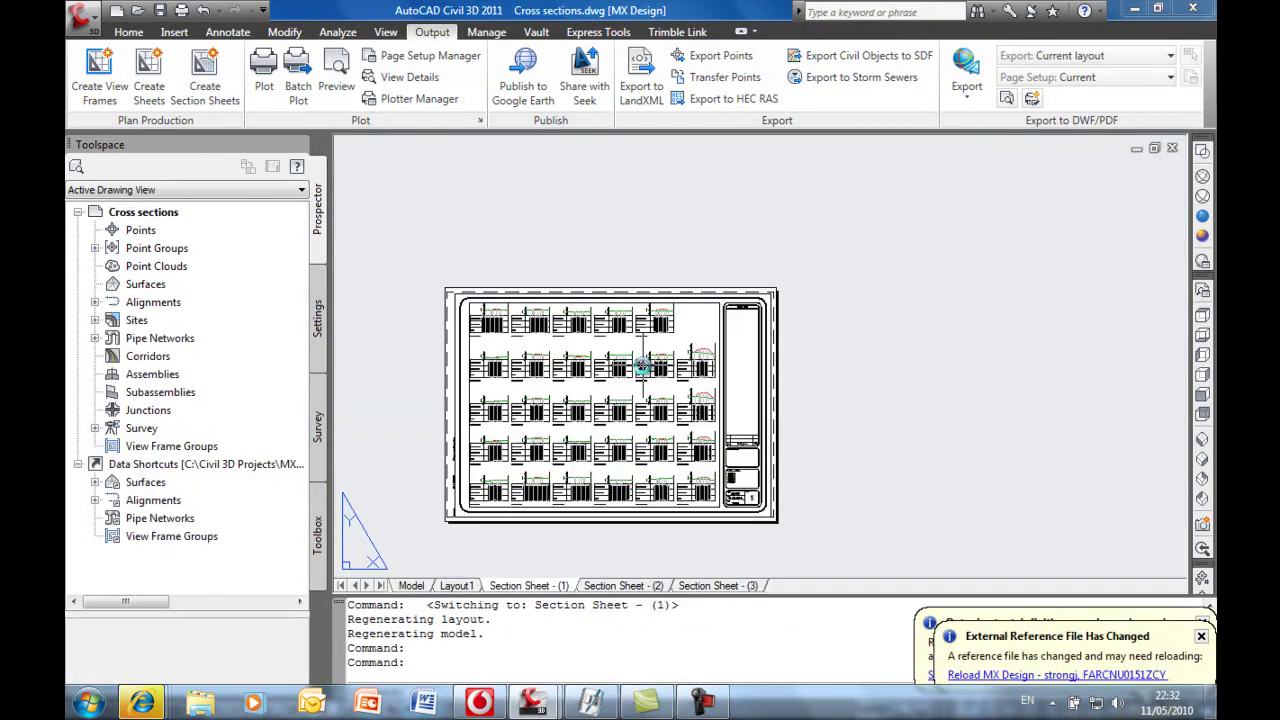
Step: Find the GC01 alignment under Site 1 in the Cross sections Prospector
middle_click_drag(727, 347, 716, 326)
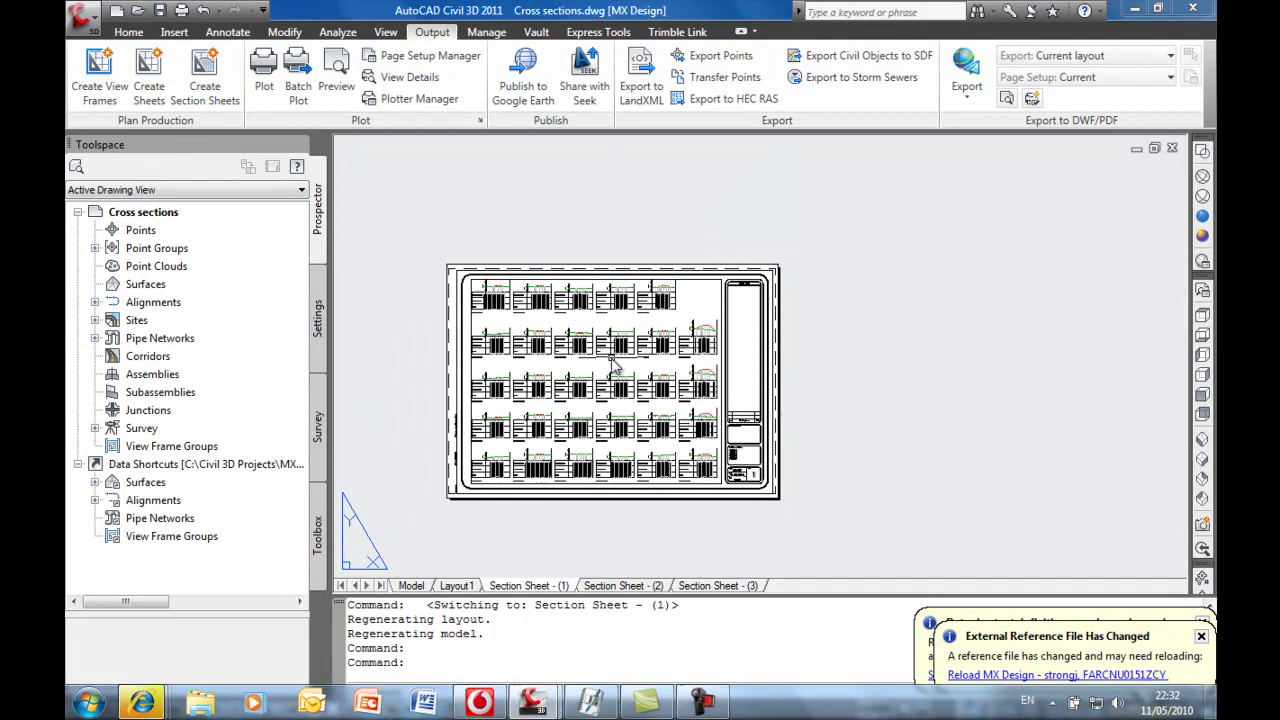
left_click(97, 302)
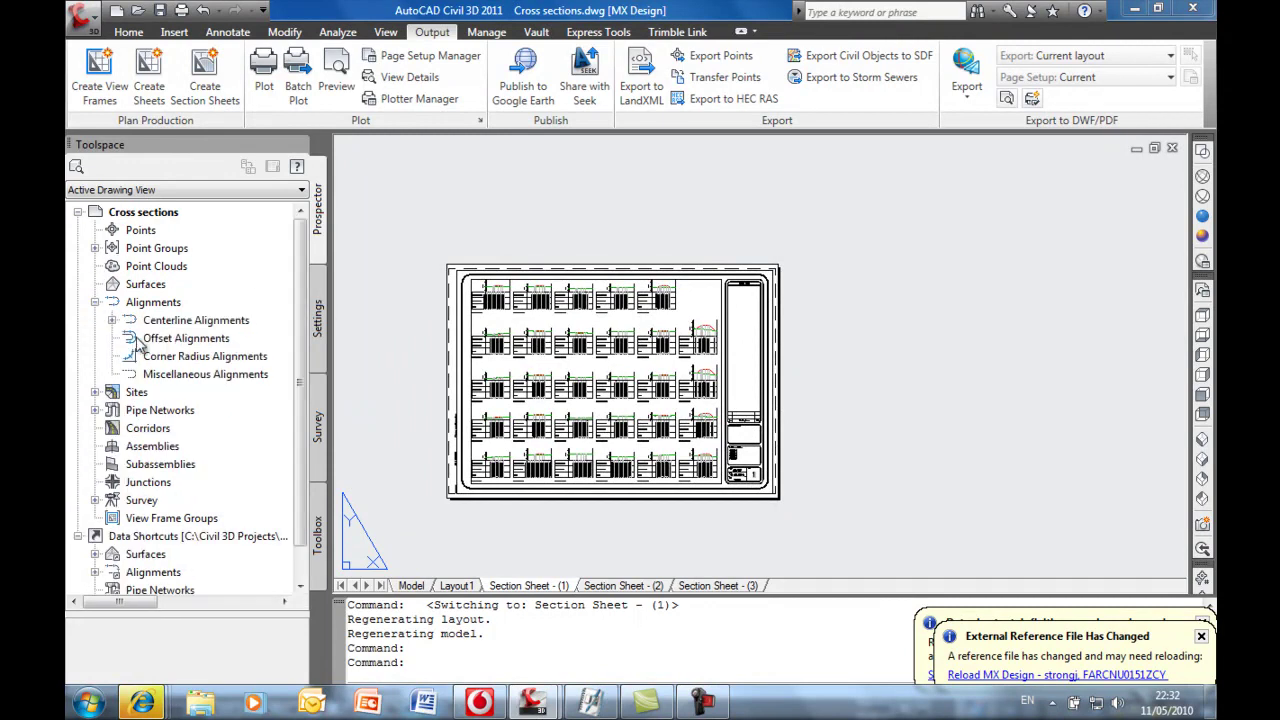
left_click(95, 392)
left_click(112, 410)
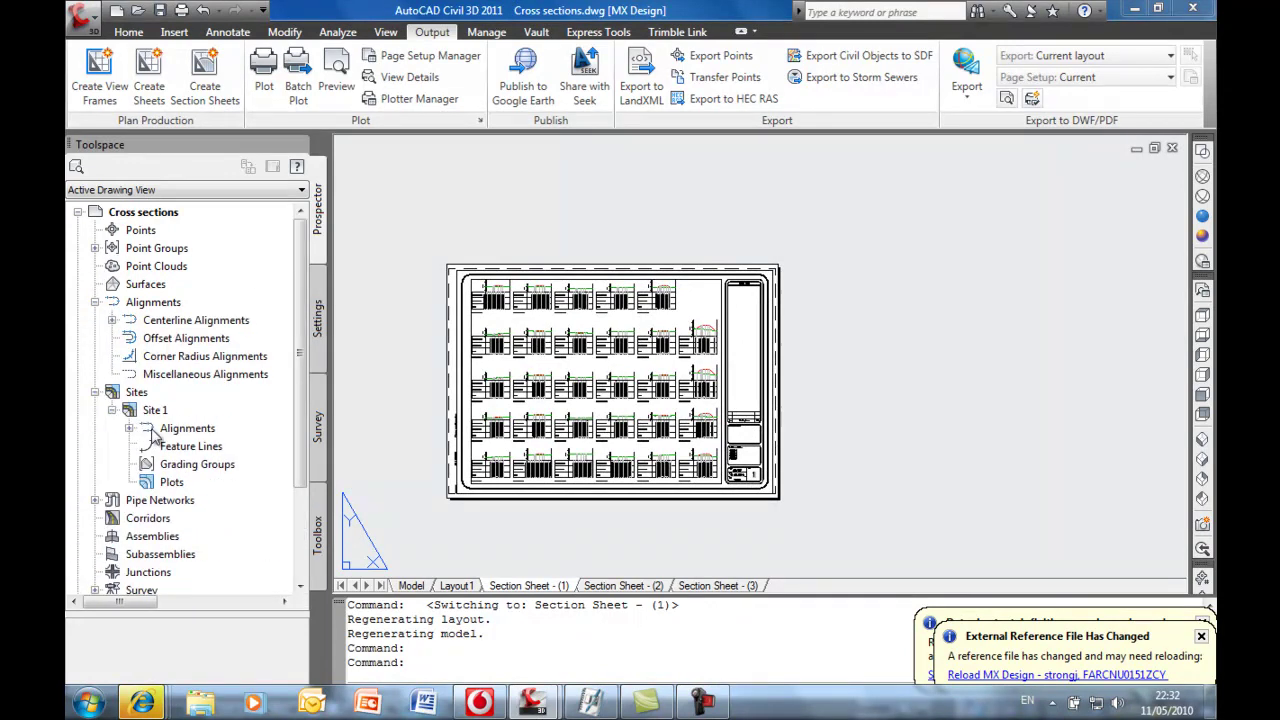
left_click(129, 428)
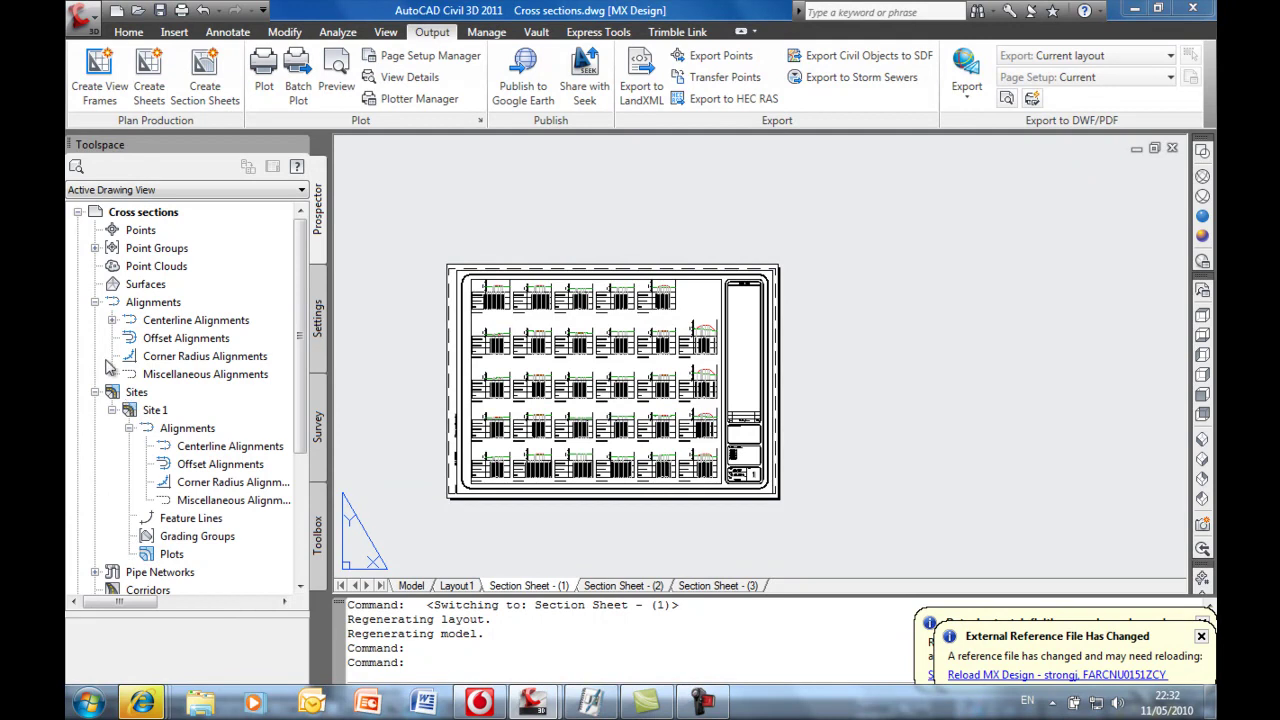
left_click(112, 320)
left_click(182, 339)
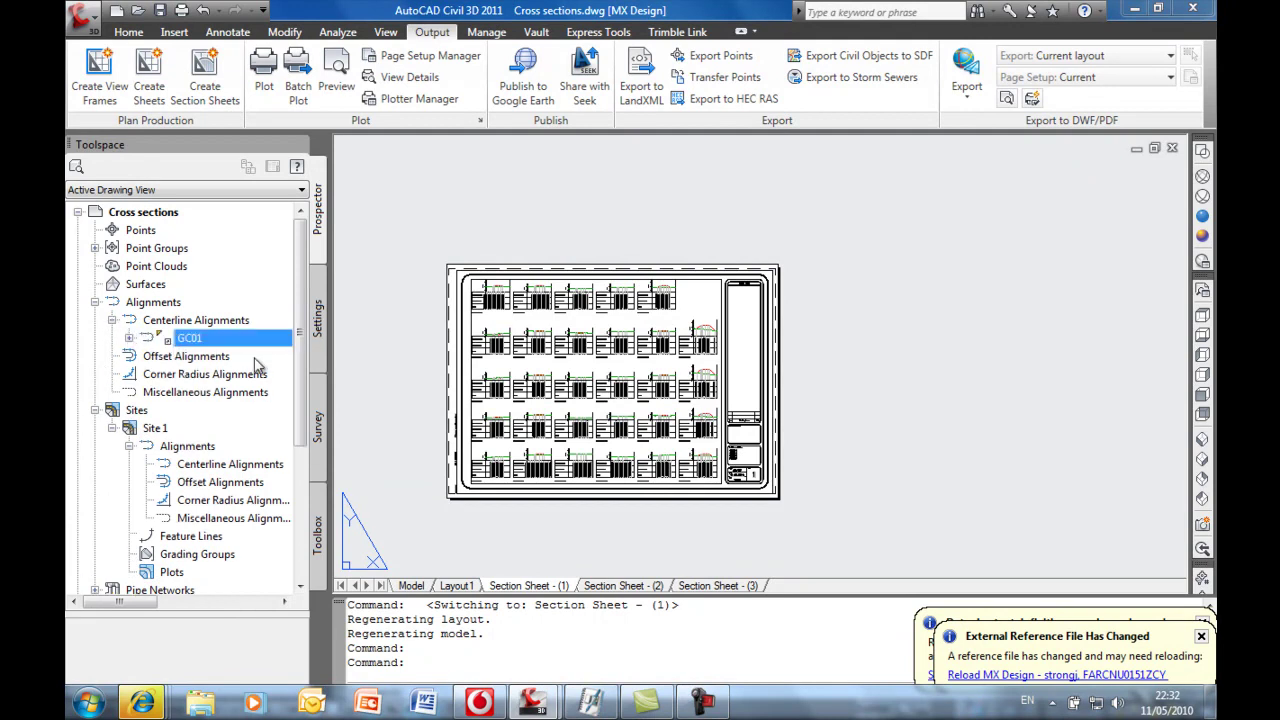
Step: View Section Sheet - (2) and reload the changed MX Design reference
middle_click_drag(700, 472, 746, 468)
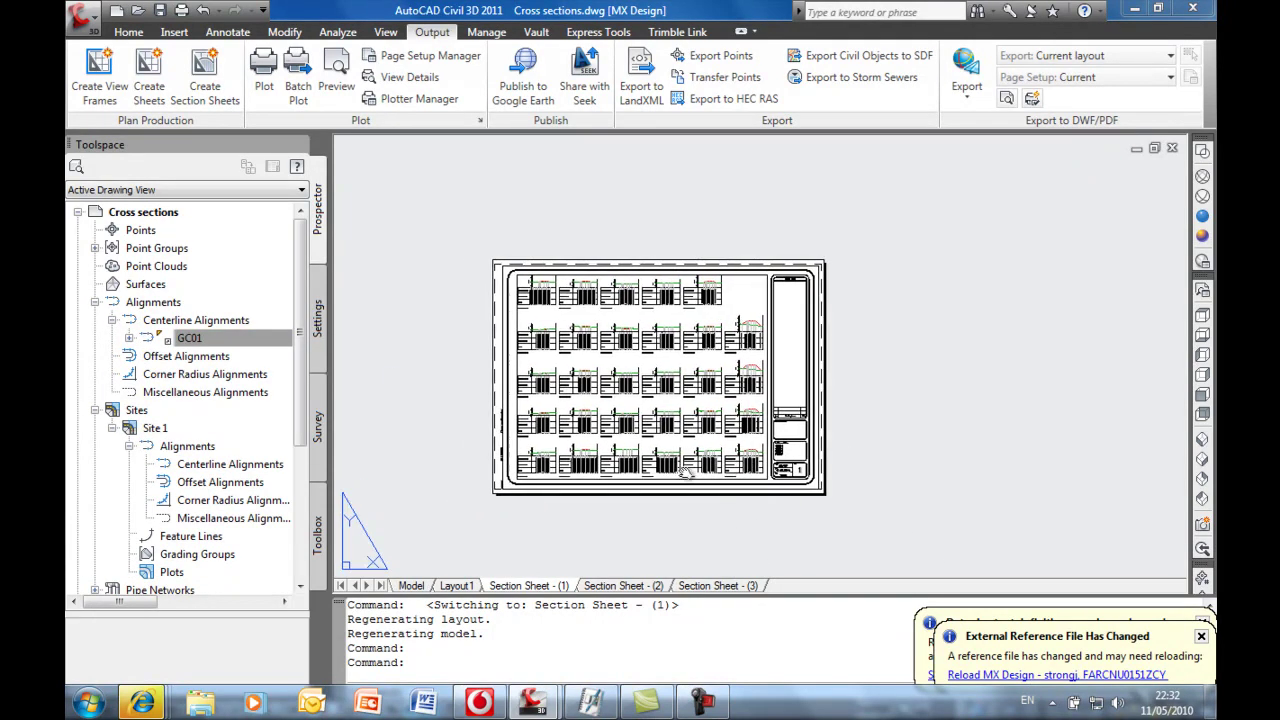
left_click(640, 587)
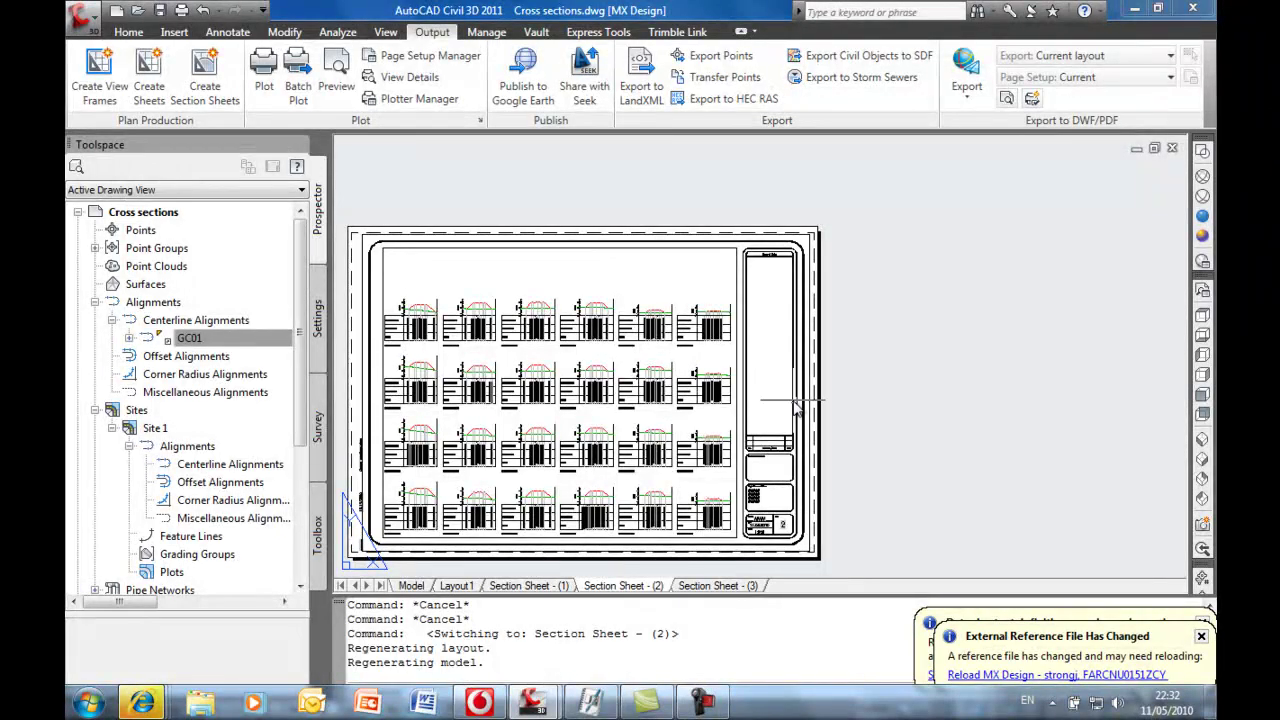
scroll(672, 524, "up", 4)
middle_click_drag(672, 524, 710, 356)
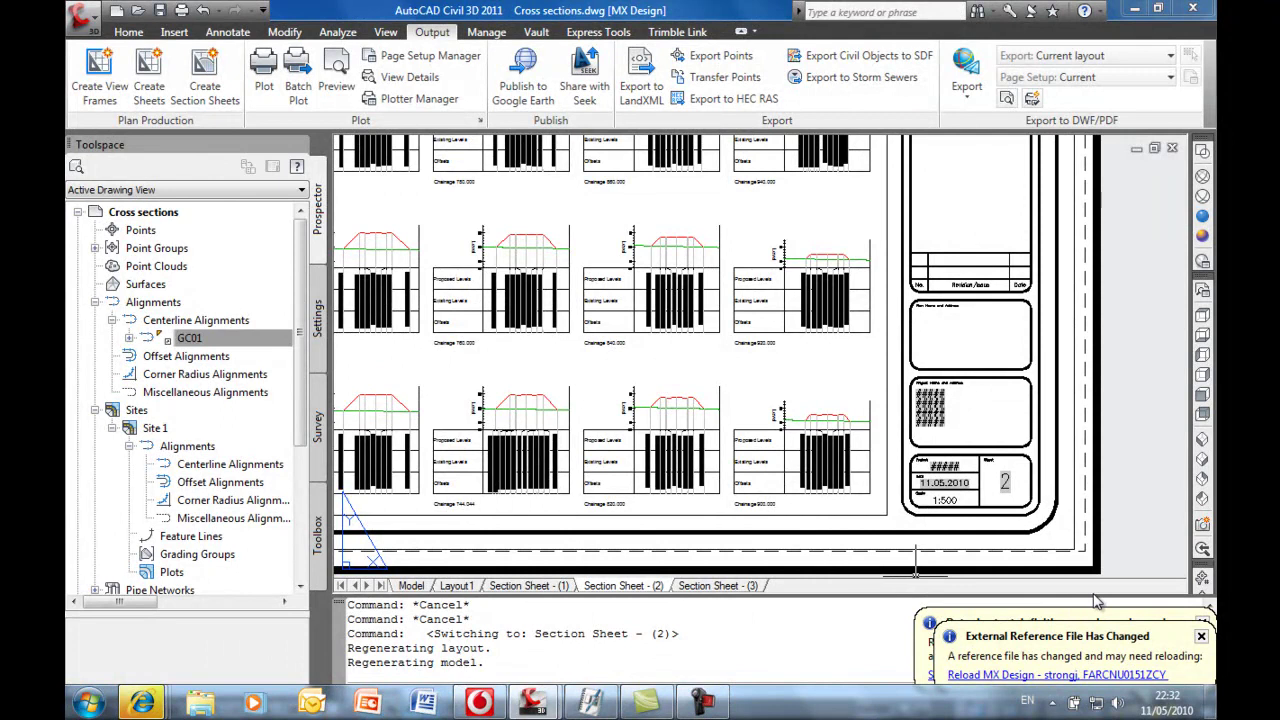
left_click(1057, 675)
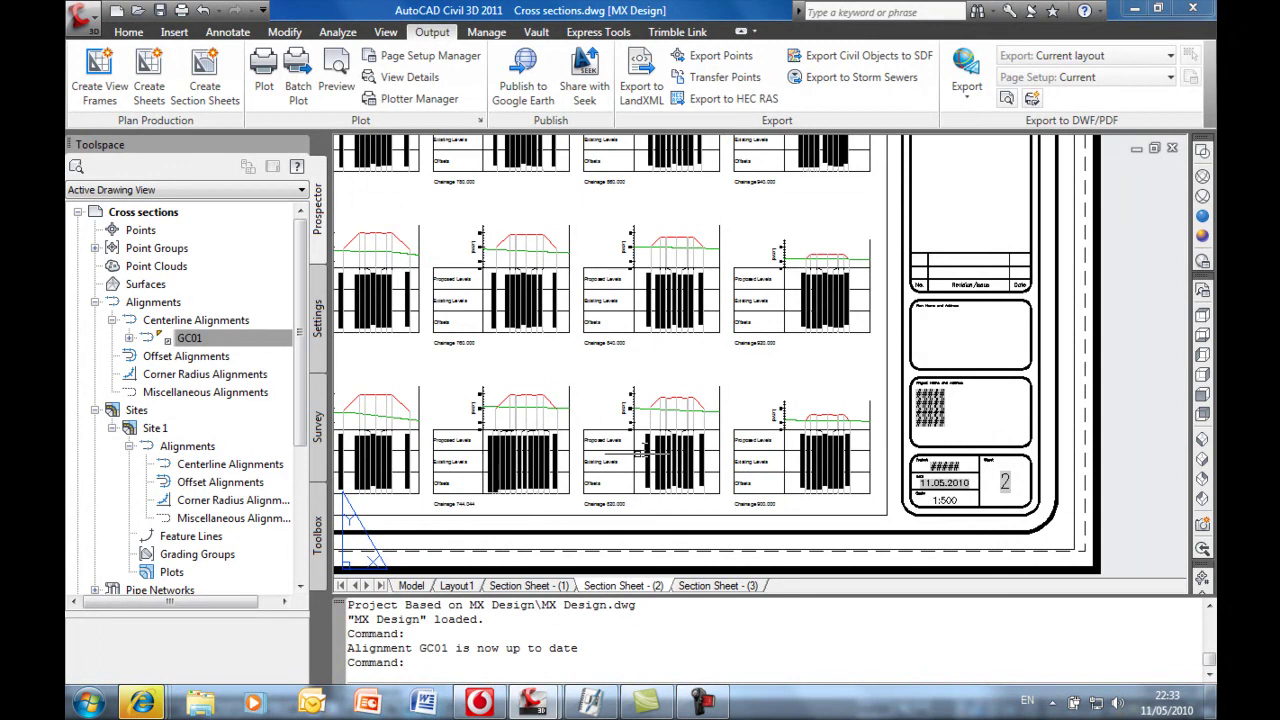
key("Escape")
key("Escape")
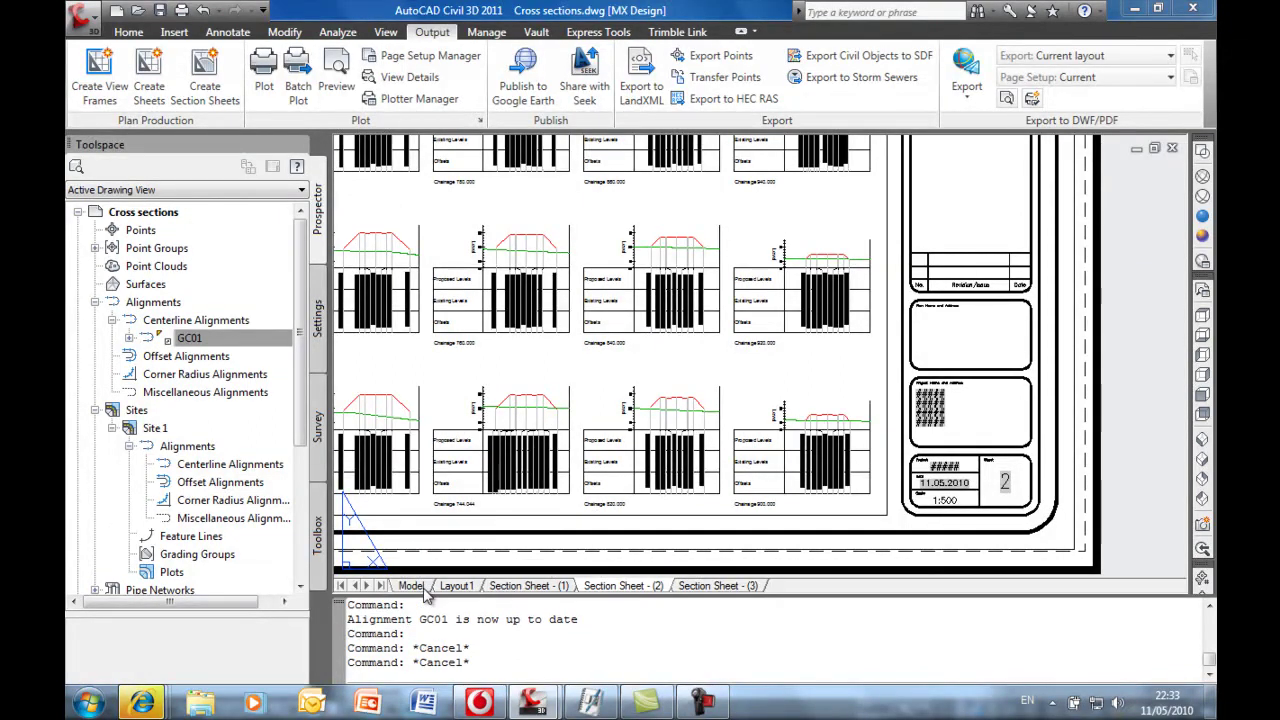
Step: Zoom model space onto GC01 to check its updated sample lines across the road
left_click(411, 586)
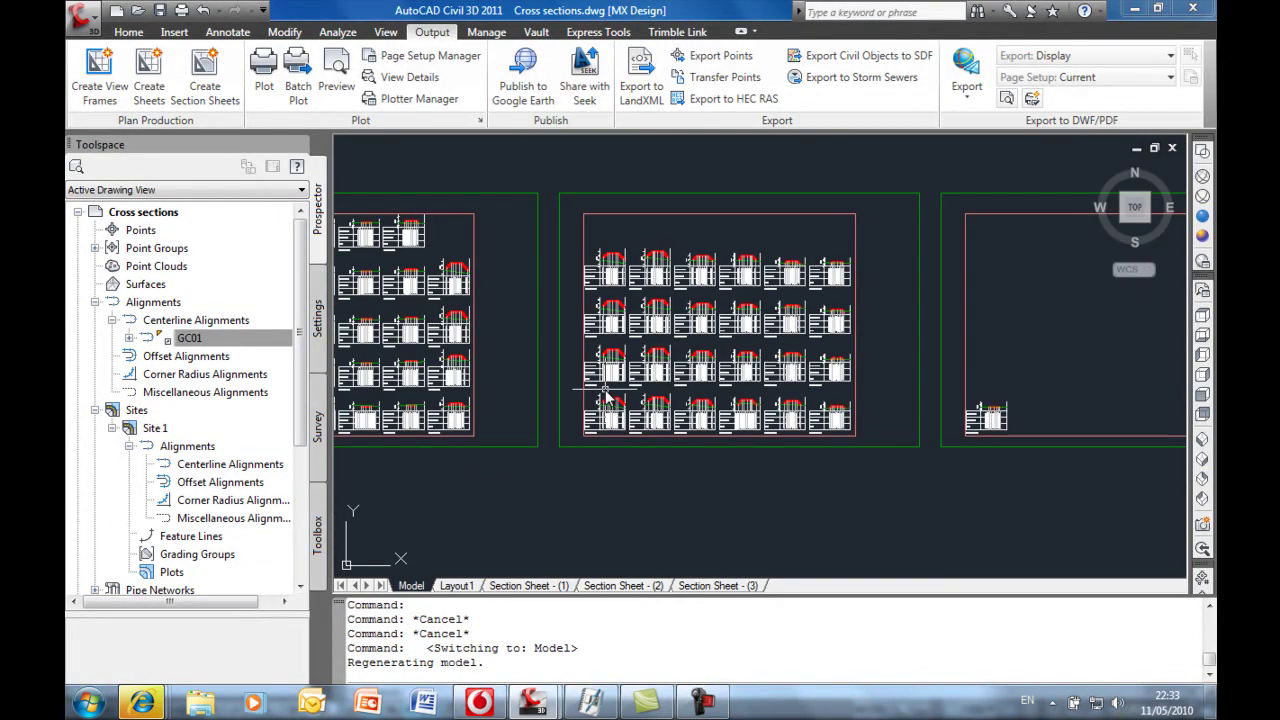
scroll(590, 385, "down", 5)
middle_click_drag(583, 388, 725, 370)
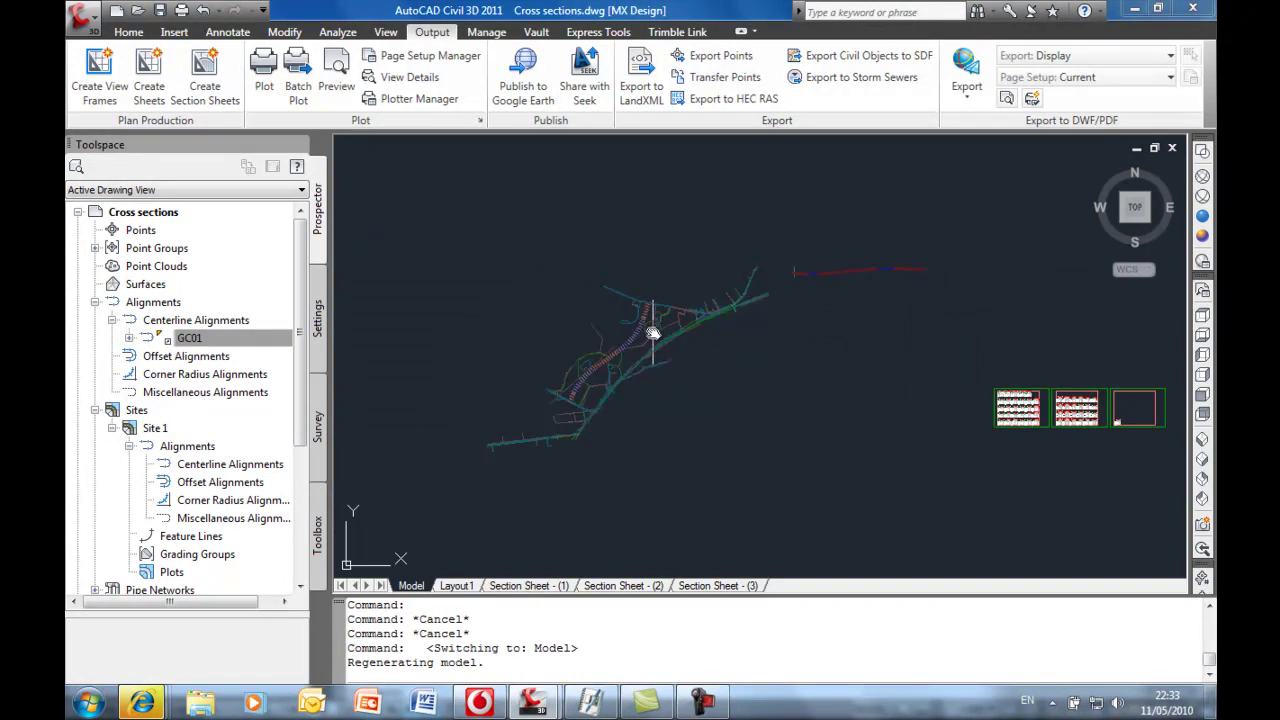
scroll(651, 329, "up", 3)
middle_click_drag(651, 329, 673, 352)
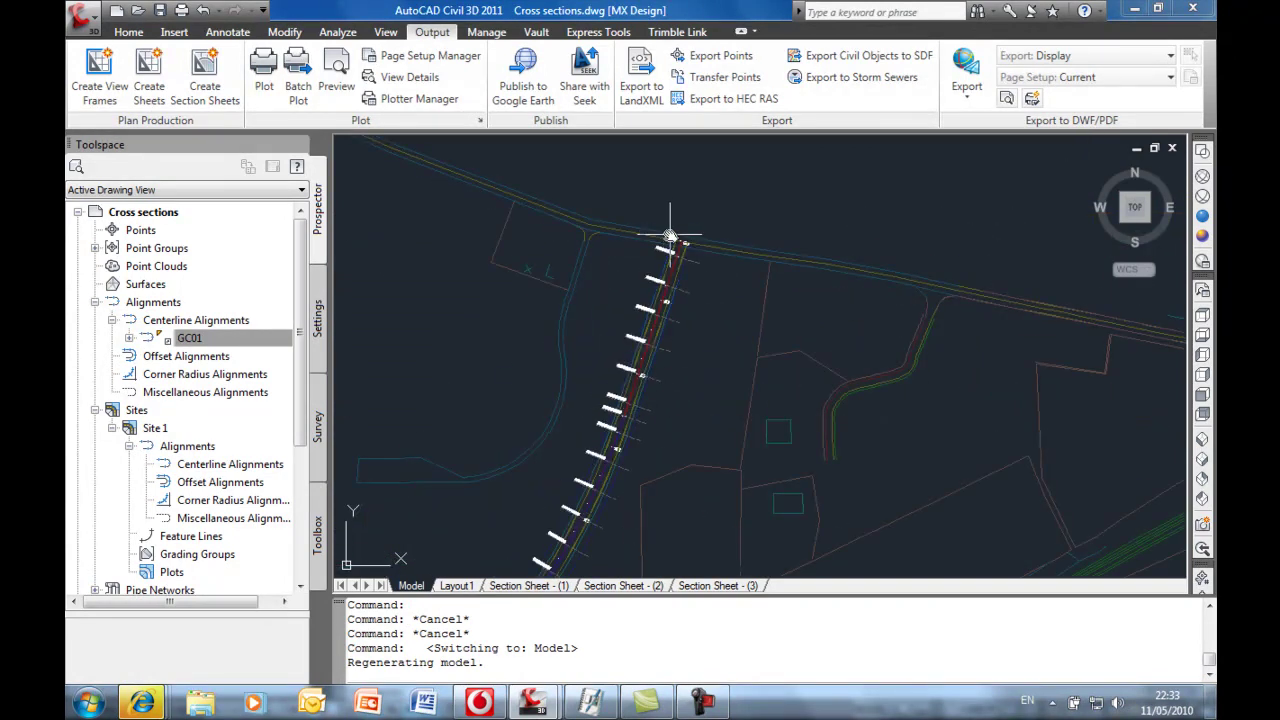
mouse_move(670, 237)
mouse_move(804, 406)
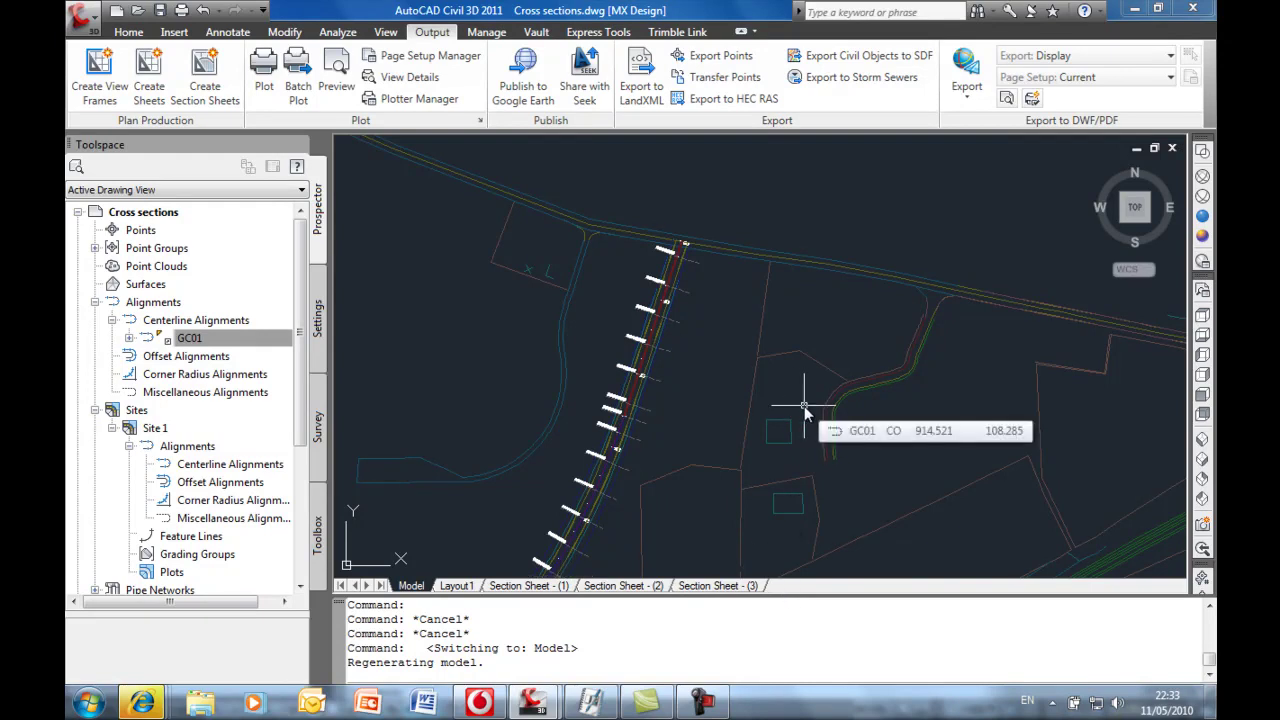